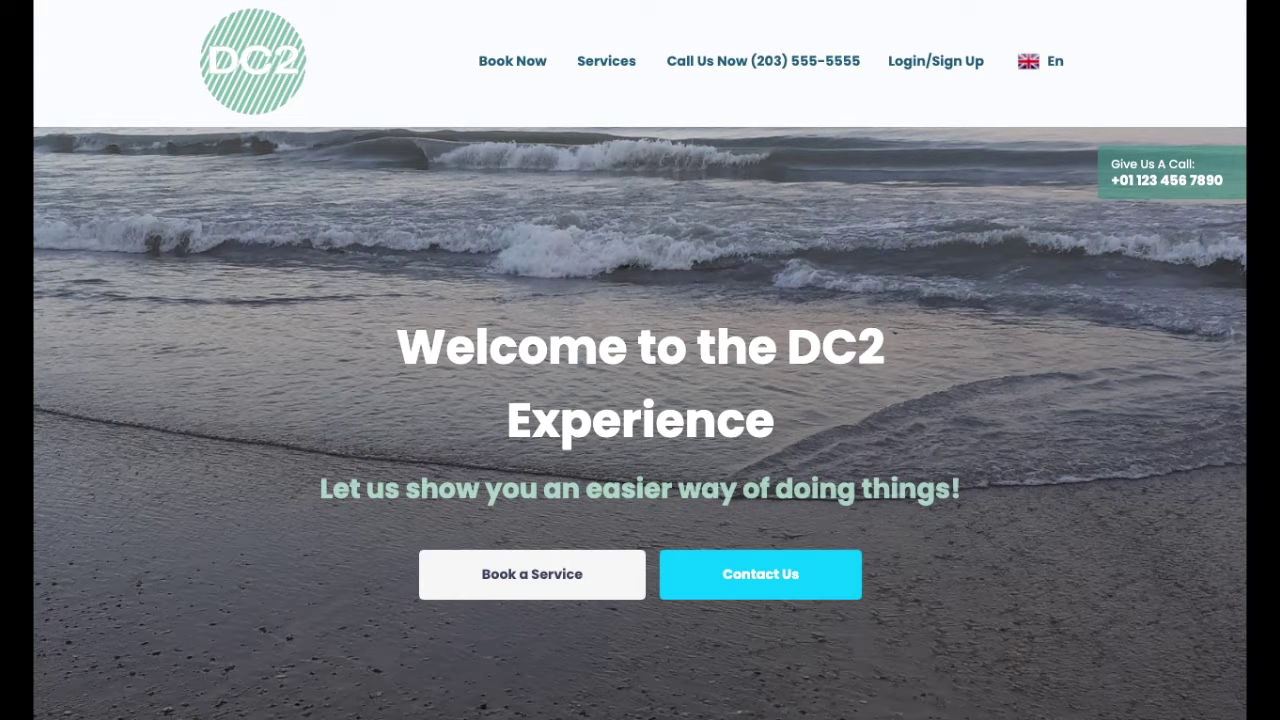
# Go from the DC2 customer website to its Login/Sign Up page.
pyautogui.click(938, 65)
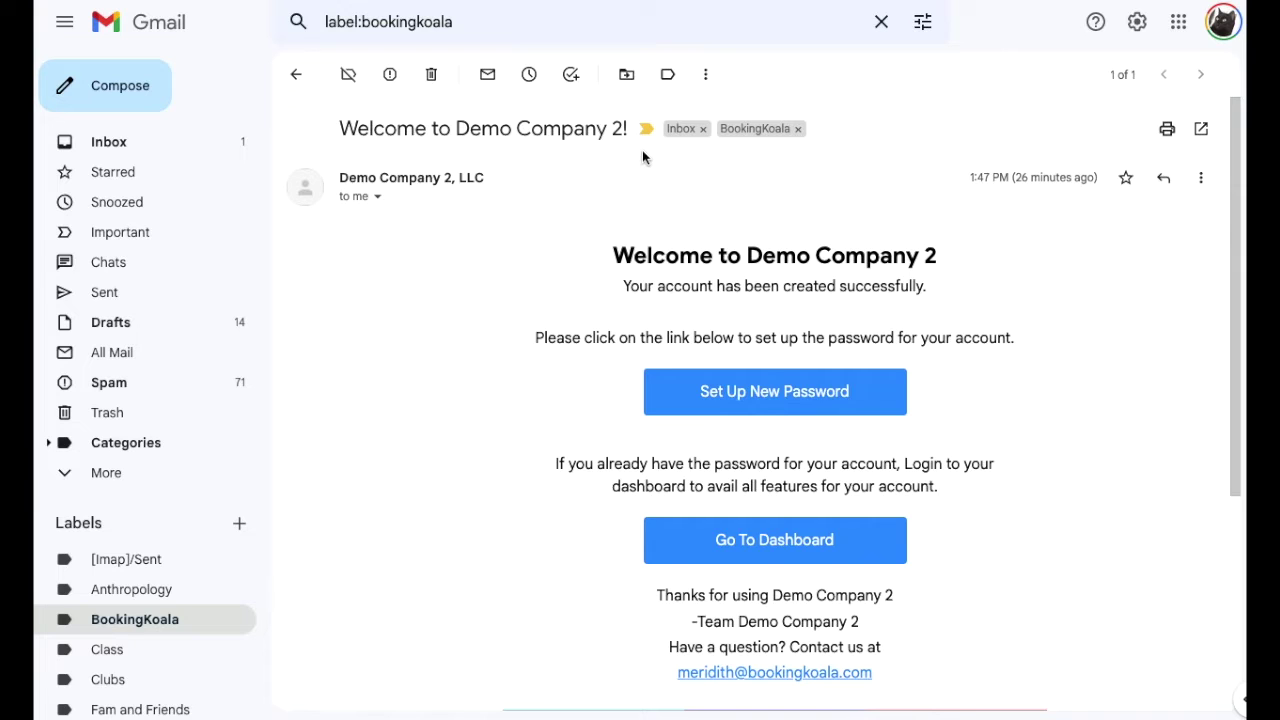
# Use Set Up New Password in the welcome email to reach the admin dashboard calendar.
pyautogui.click(742, 400)
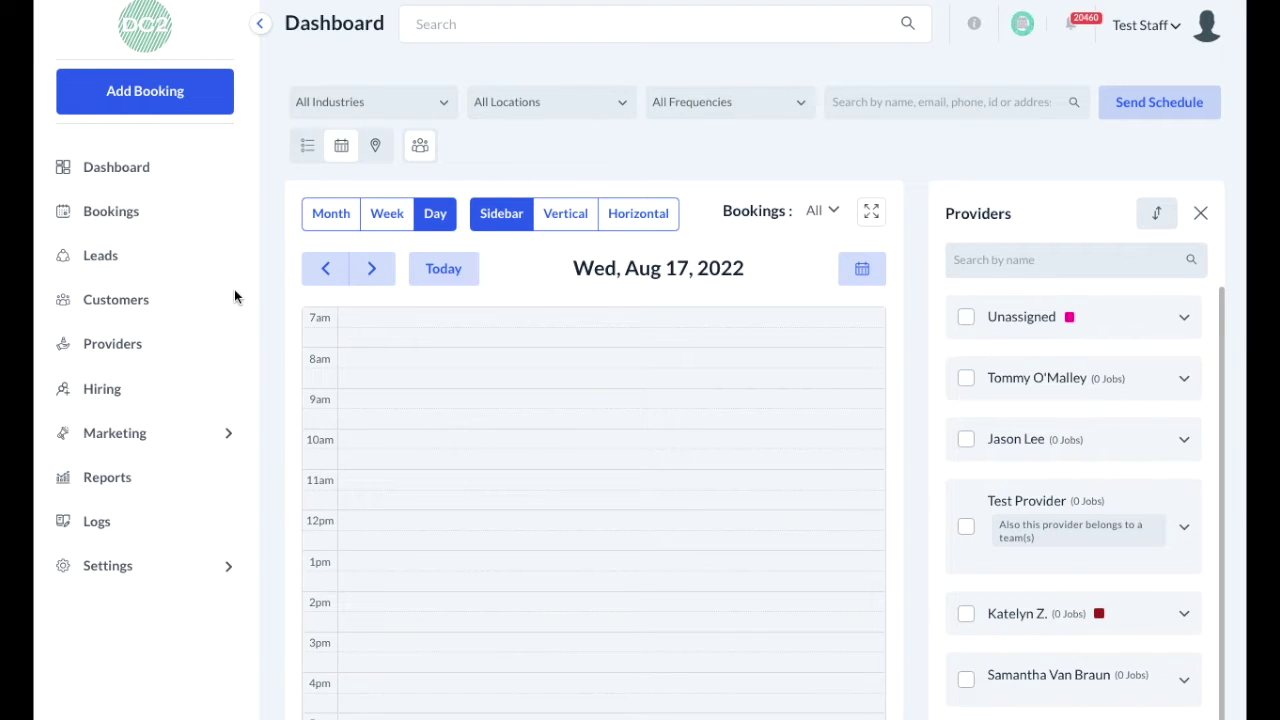
# Switch the dashboard calendar between Week and Month views, ending on the Aug 14–20, 2022 week.
pyautogui.click(116, 170)
pyautogui.click(380, 226)
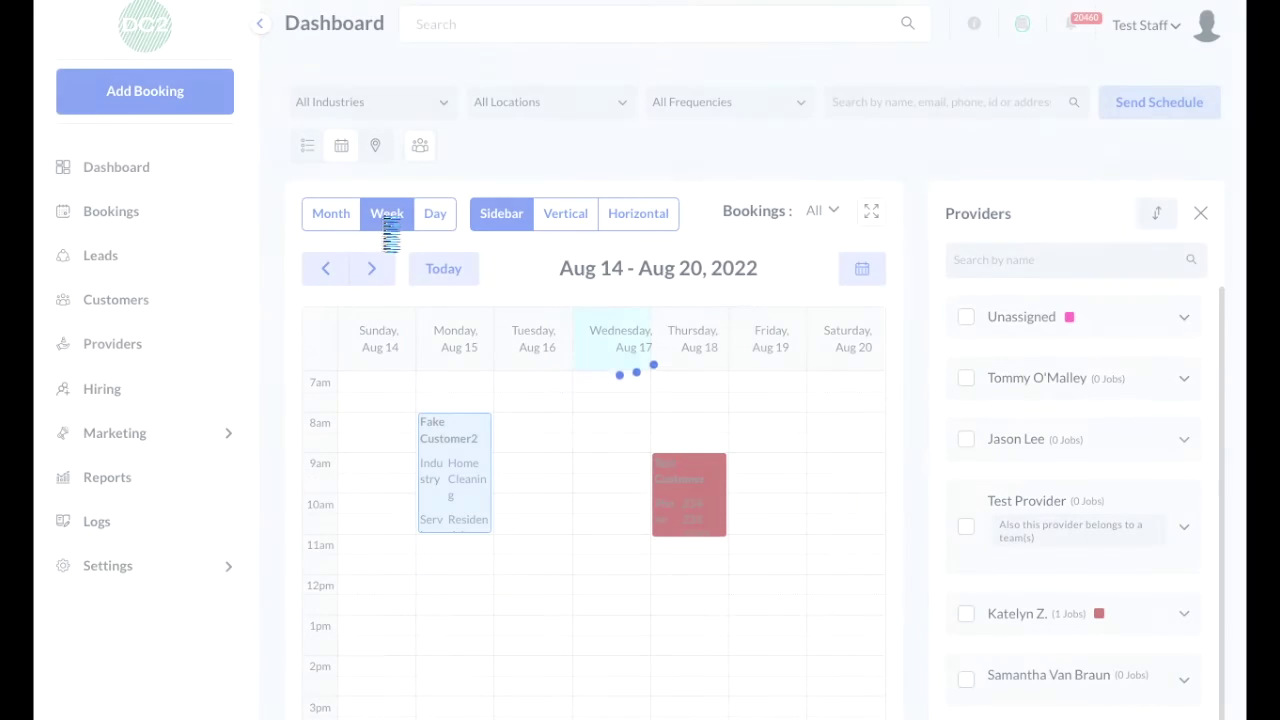
pyautogui.click(325, 222)
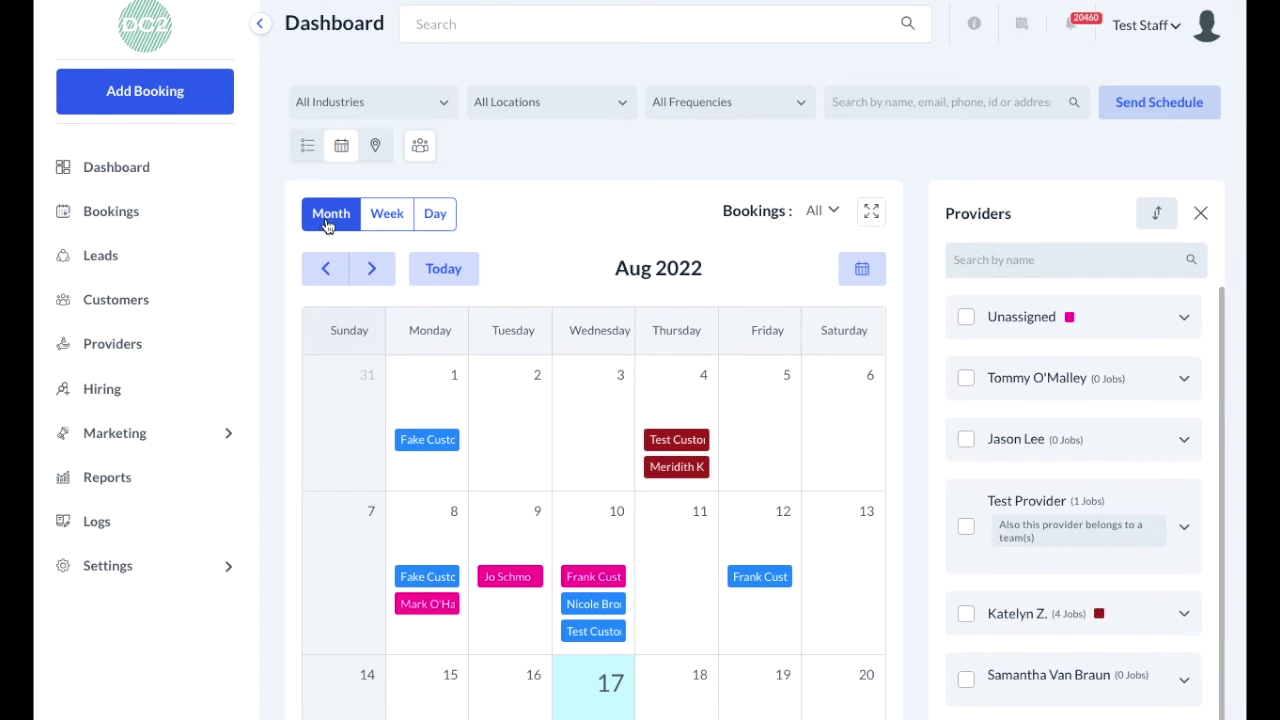
pyautogui.click(402, 228)
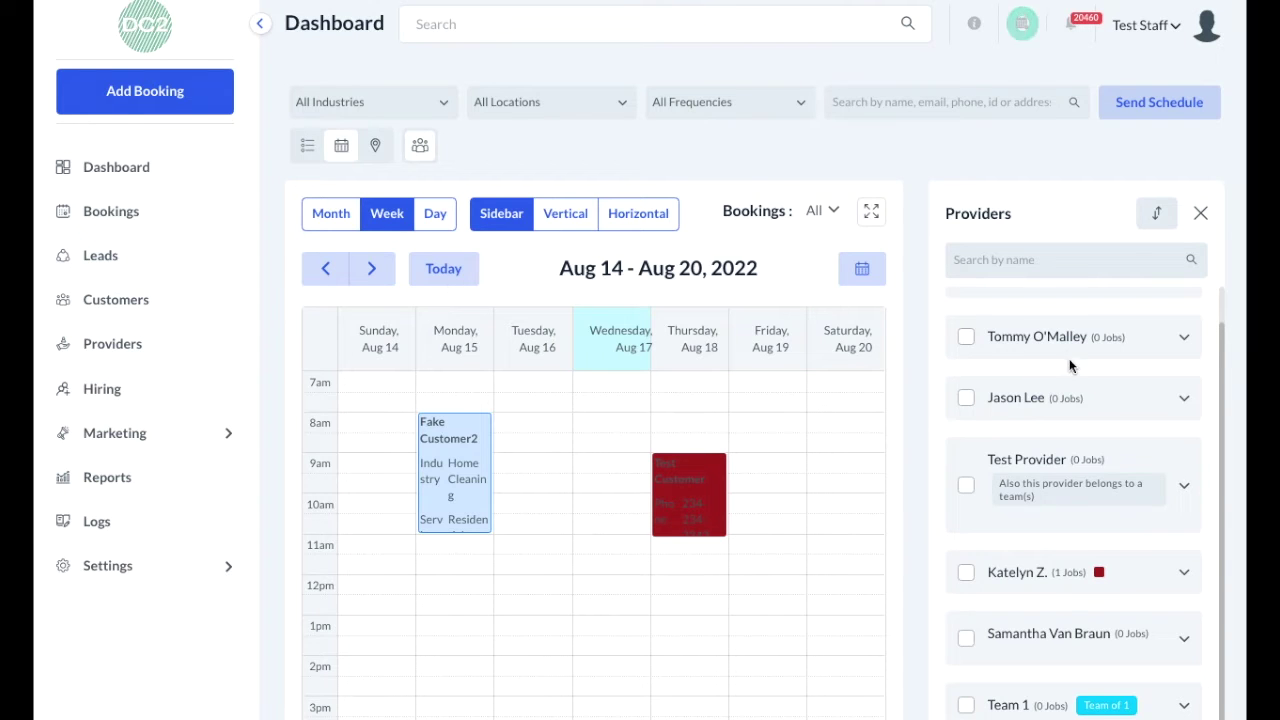
pyautogui.scroll(-1, 1069, 366)
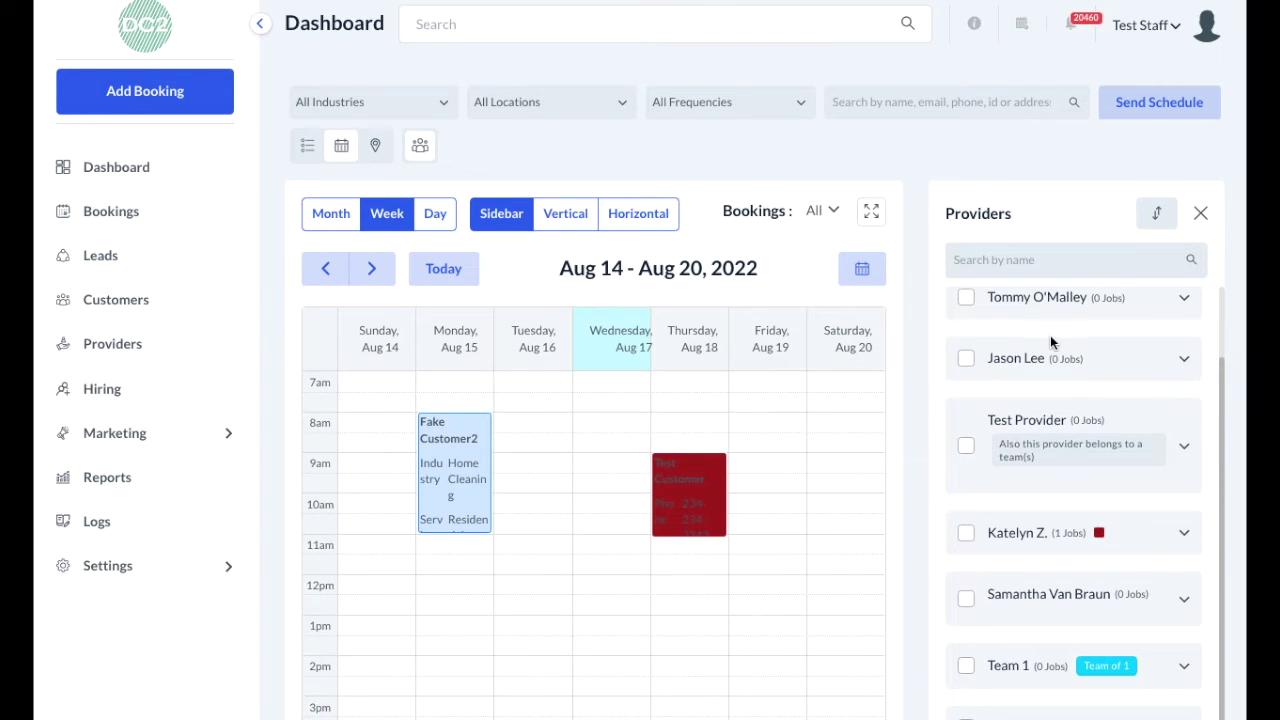
pyautogui.scroll(1, 1052, 340)
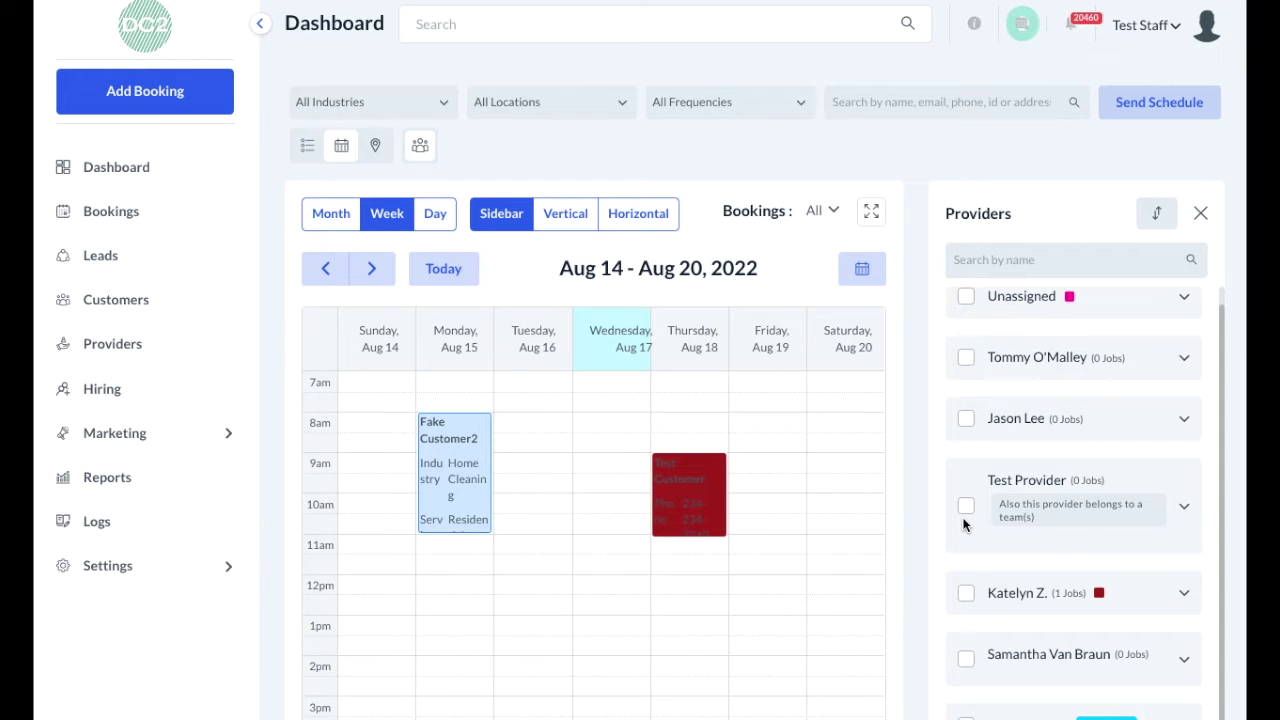
# Try the Vertical per-provider column layout, then settle on Horizontal provider rows across hourly columns.
pyautogui.click(566, 214)
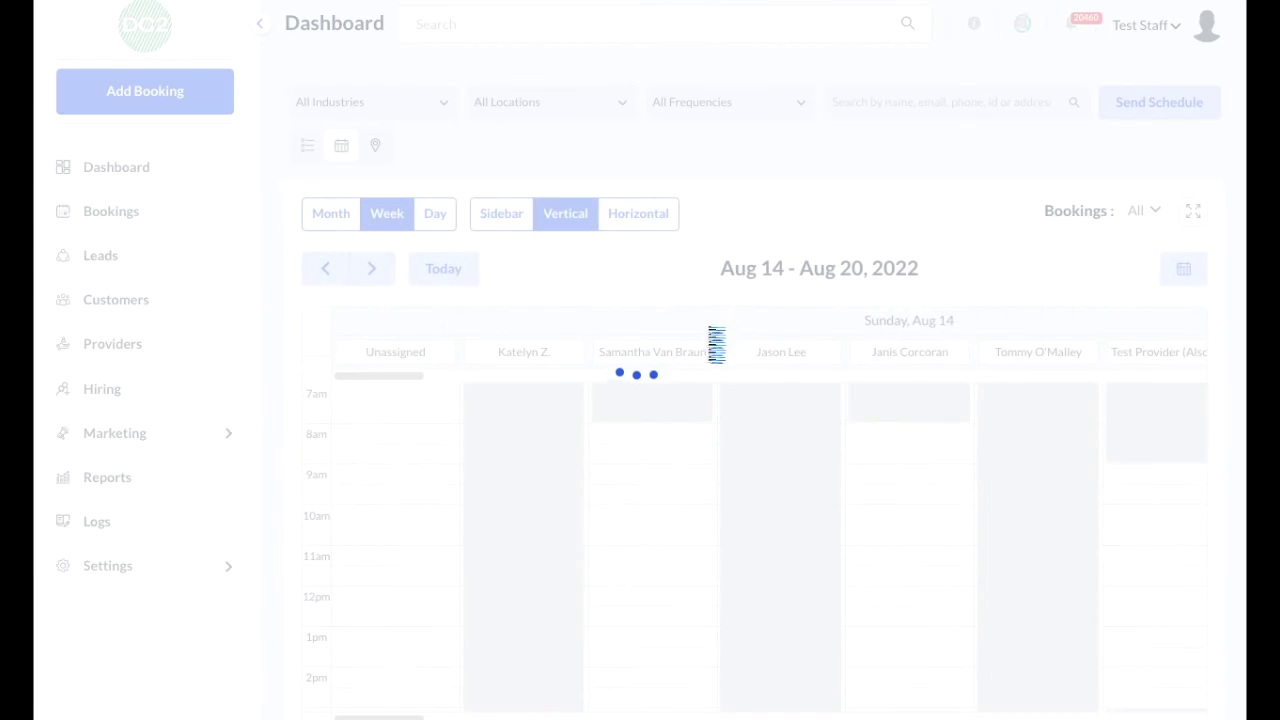
pyautogui.scroll(-2, 590, 323)
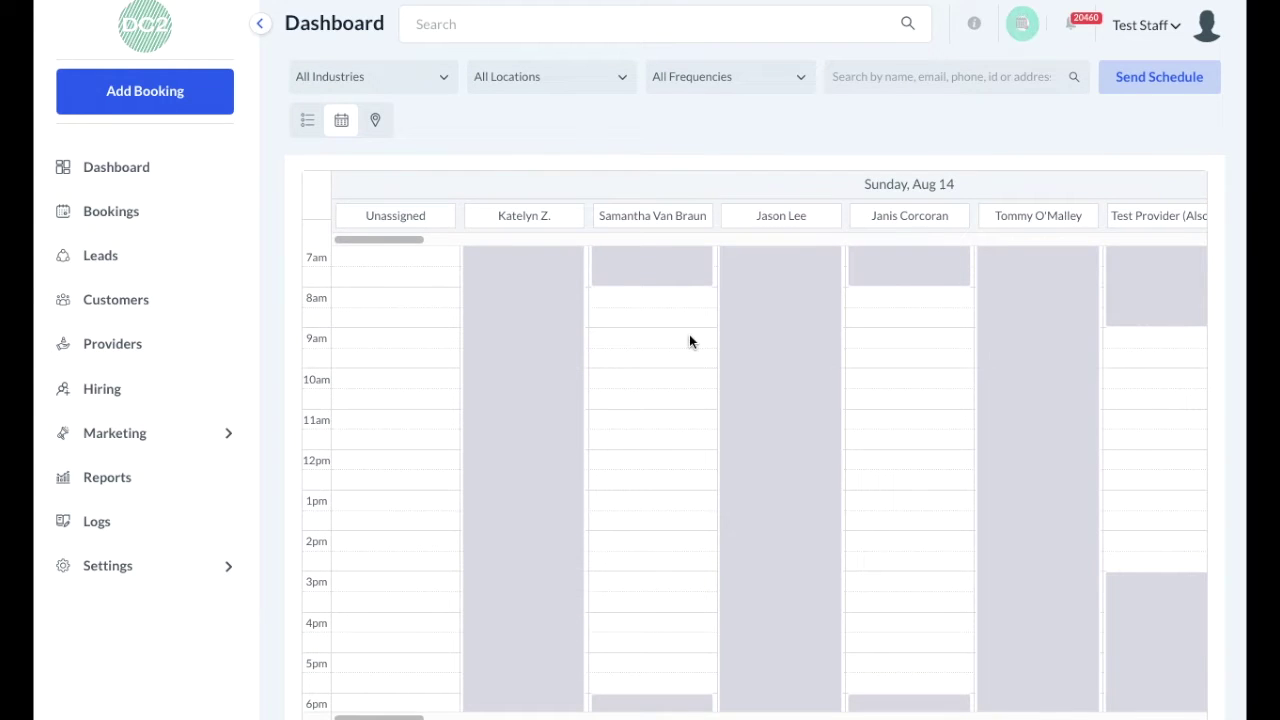
pyautogui.scroll(2, 639, 340)
pyautogui.moveTo(410, 323); pyautogui.dragTo(391, 270)
pyautogui.scroll(1, 393, 270)
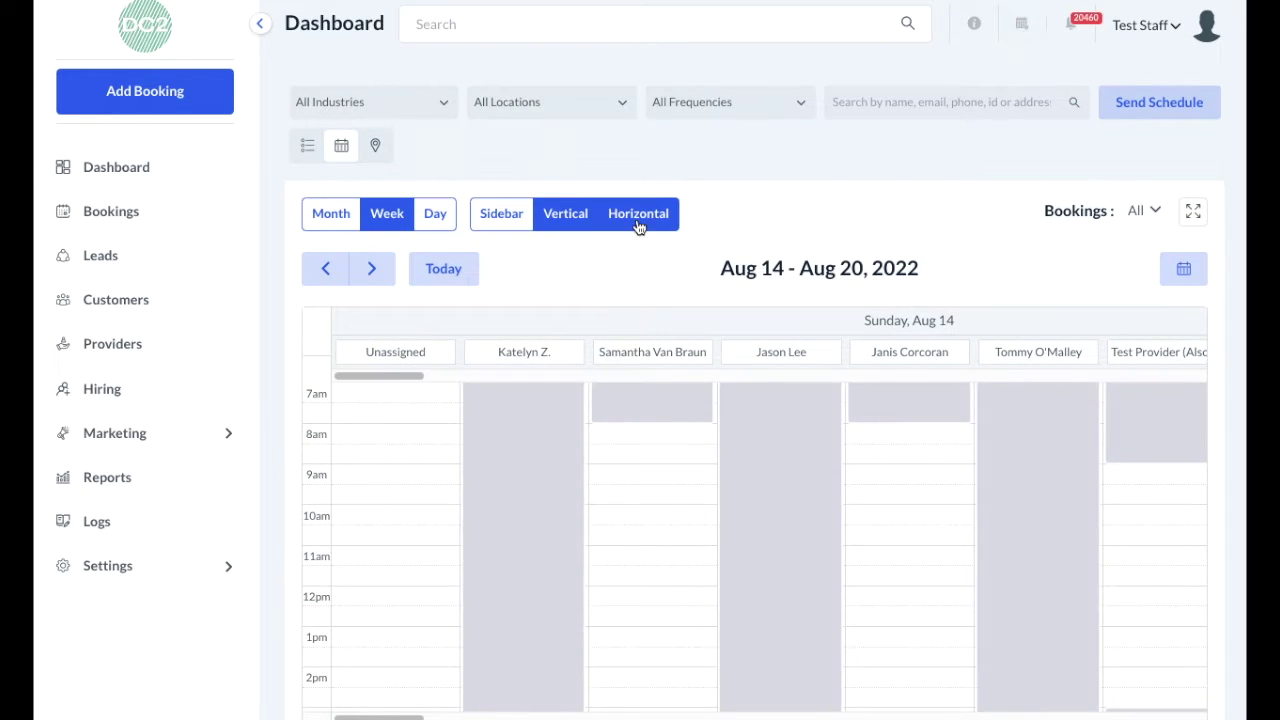
pyautogui.click(640, 218)
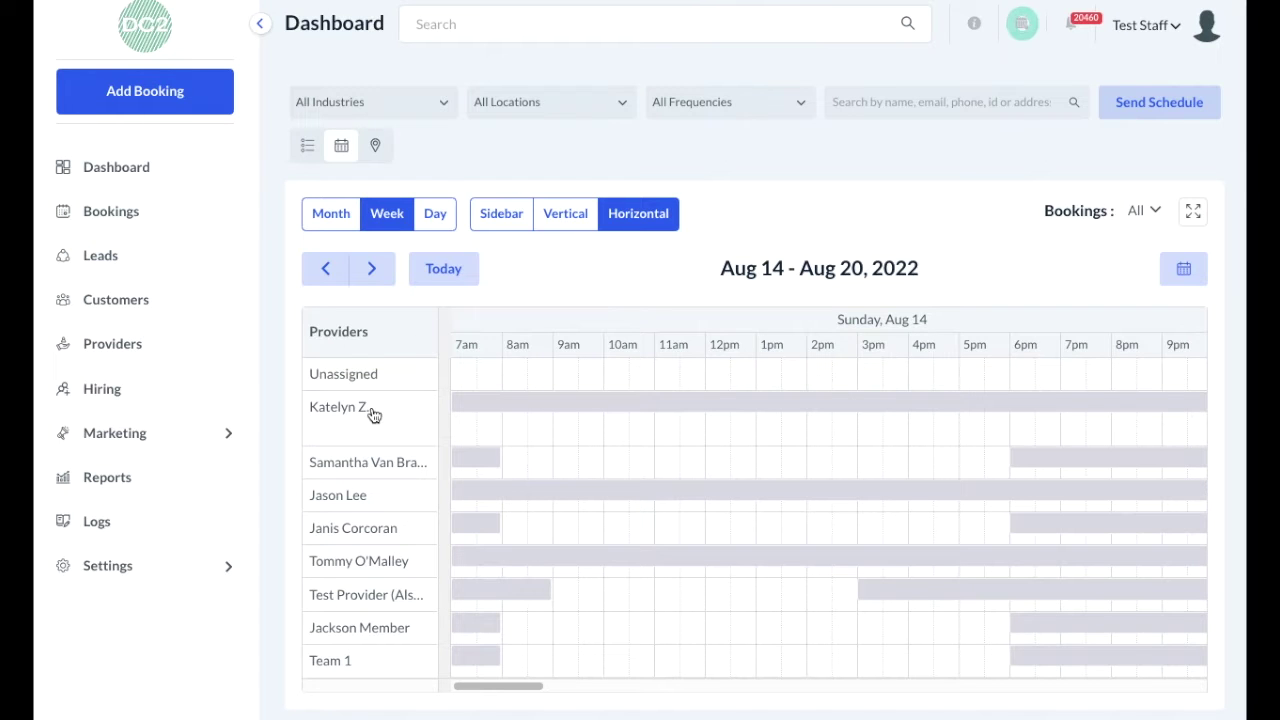
pyautogui.scroll(-1, 372, 415)
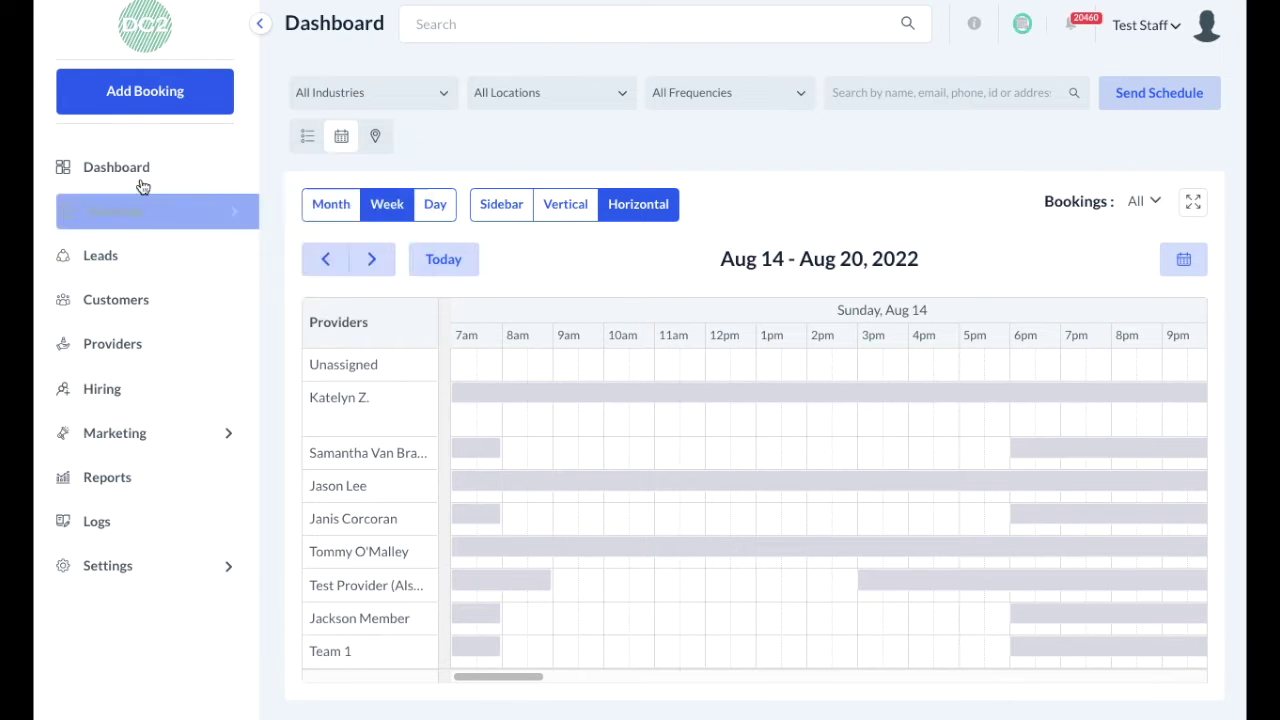
# Choose Listing View, showing upcoming bookings led by the 08/18/2022 9:00 AM $190.51 booking.
pyautogui.moveTo(141, 174)
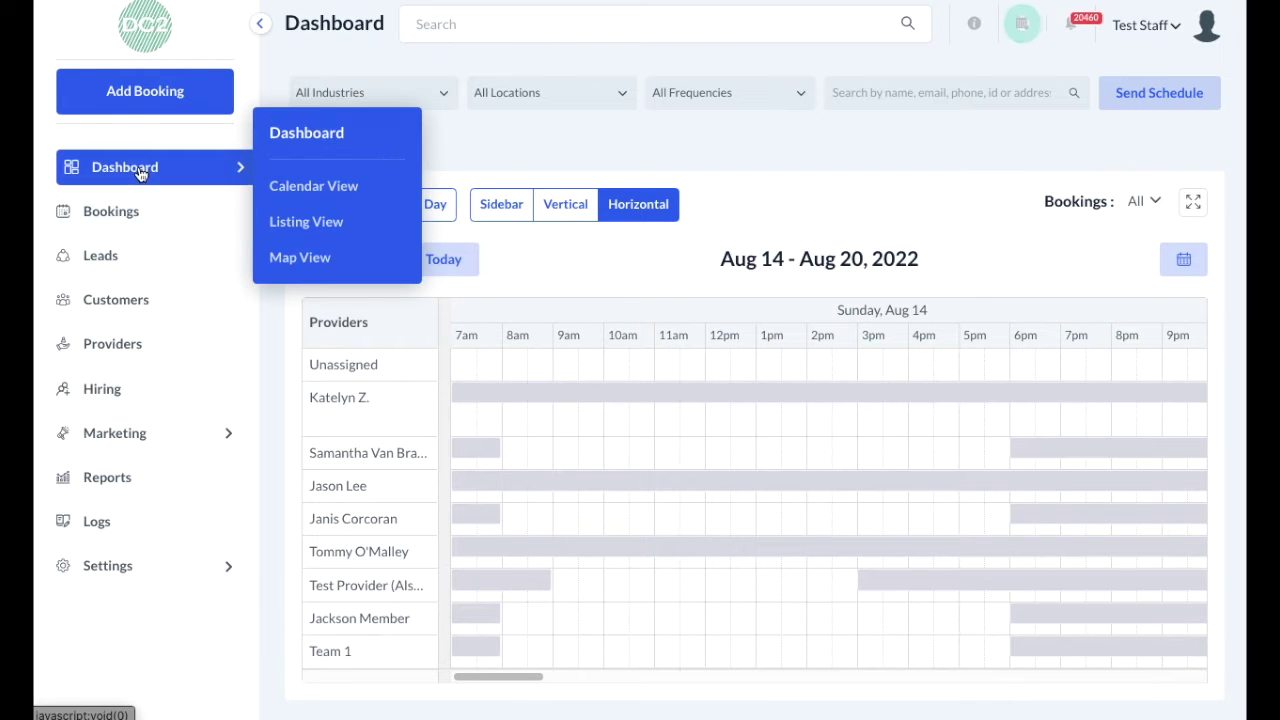
pyautogui.click(288, 230)
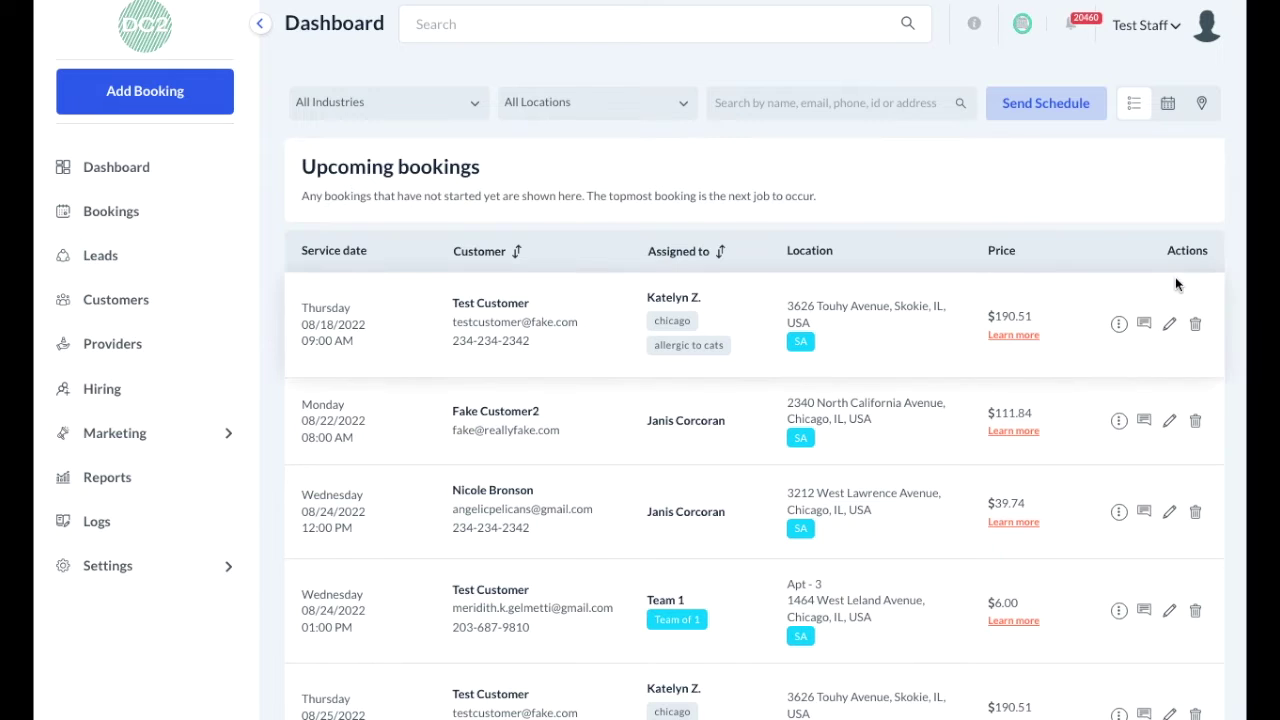
pyautogui.moveTo(1121, 333)
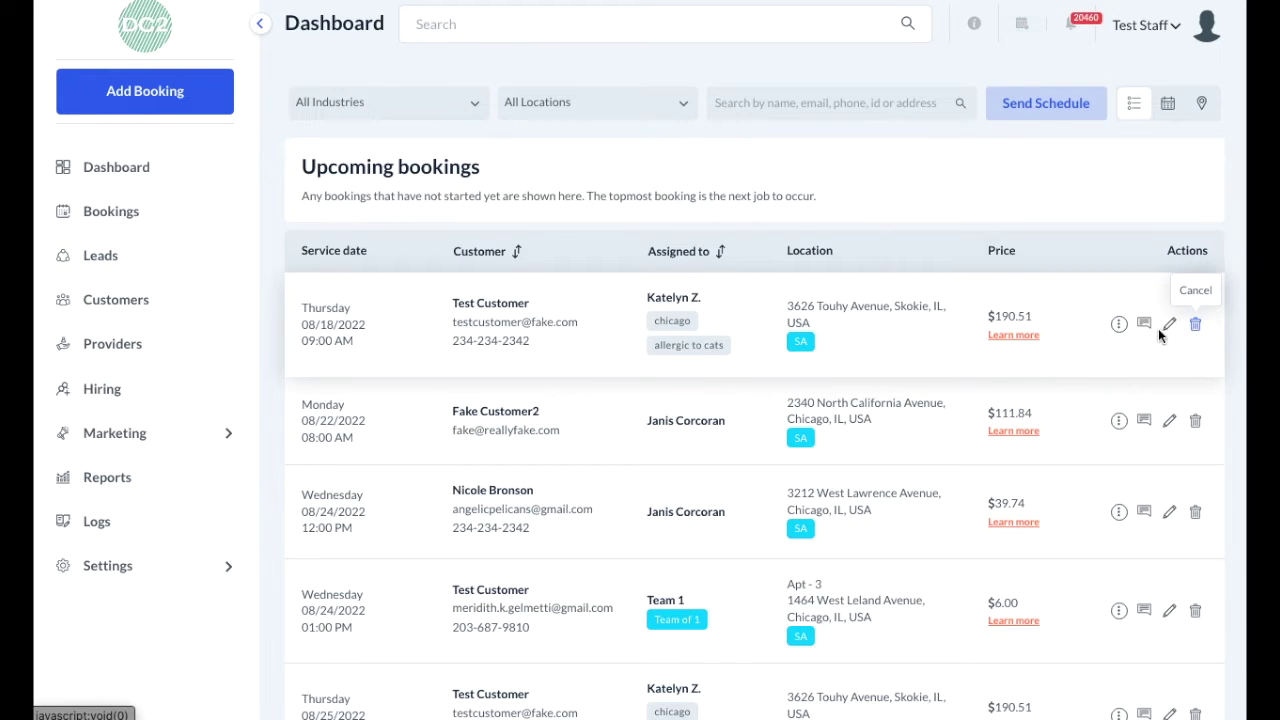
# Plot bookings in Map View for the 08/17/2022 – 08/23/2022 date range.
pyautogui.moveTo(155, 165)
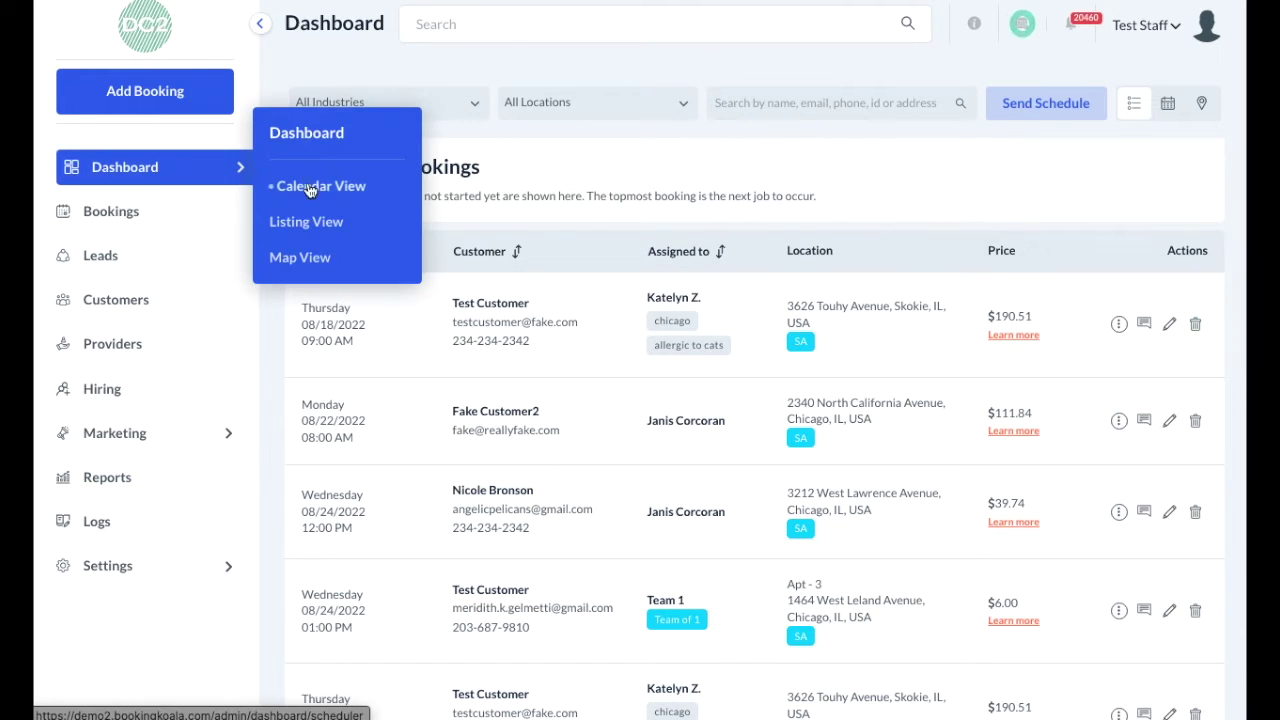
pyautogui.click(276, 257)
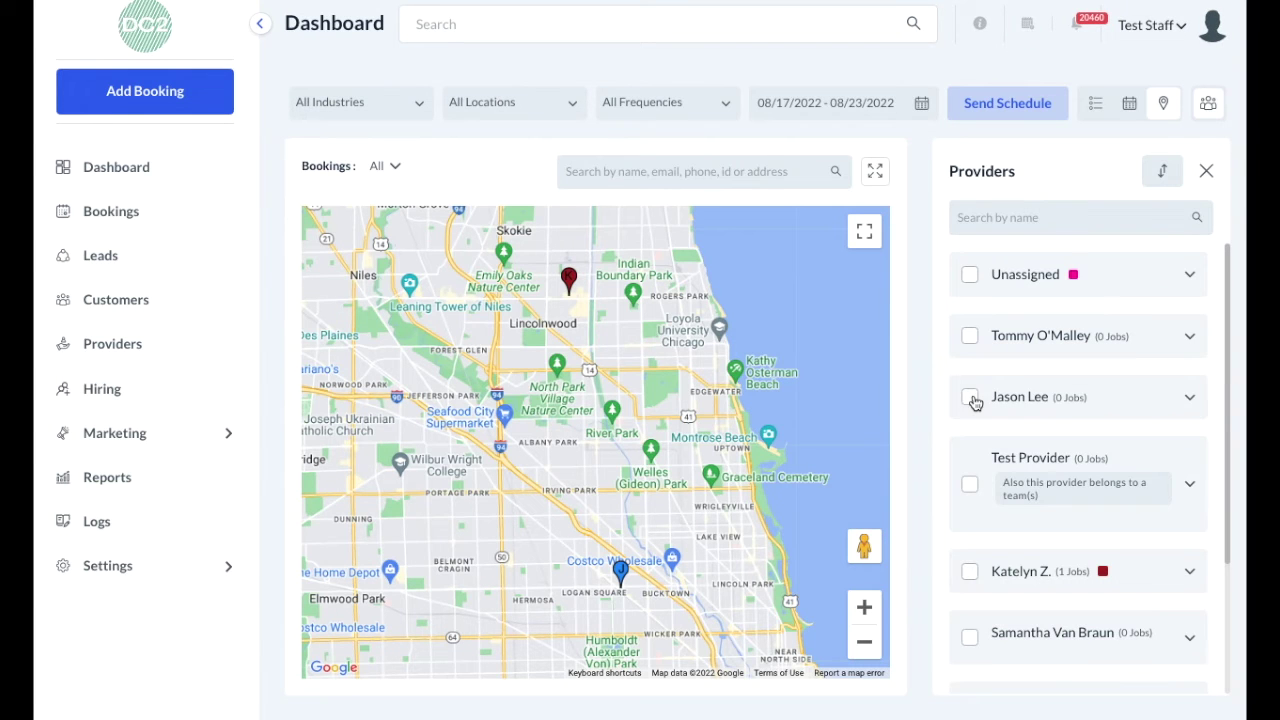
pyautogui.click(862, 117)
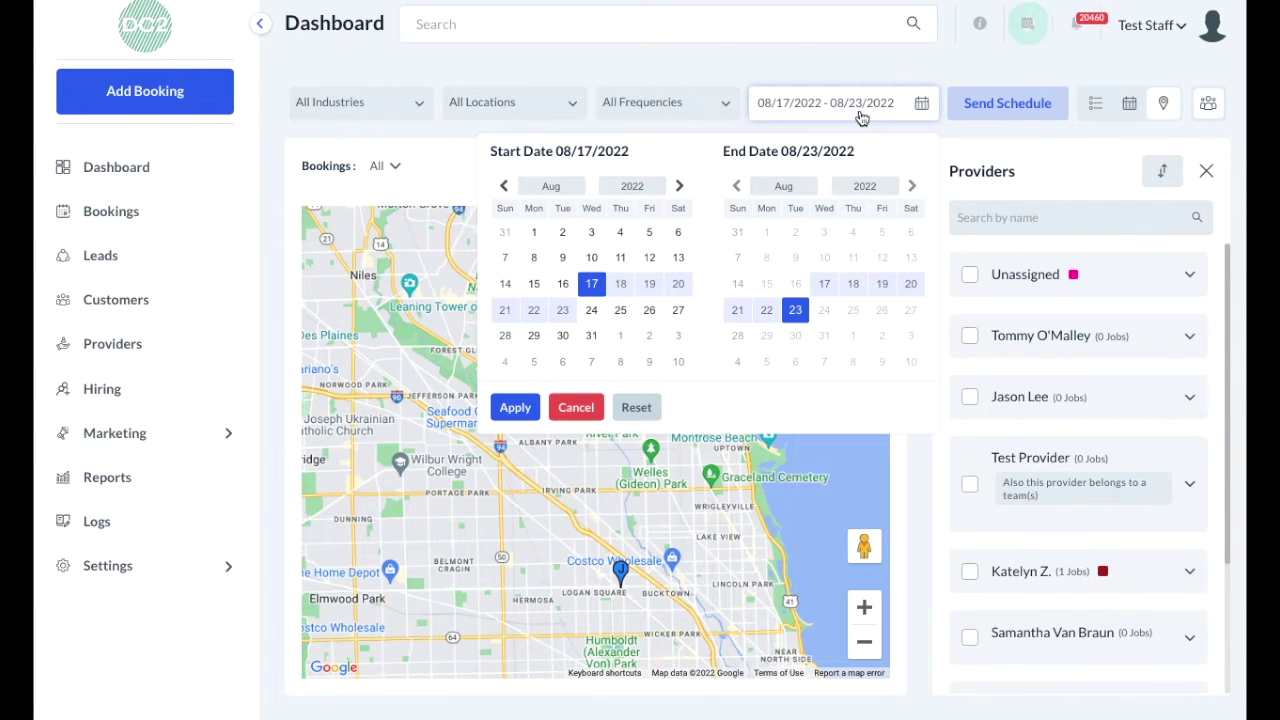
pyautogui.click(514, 408)
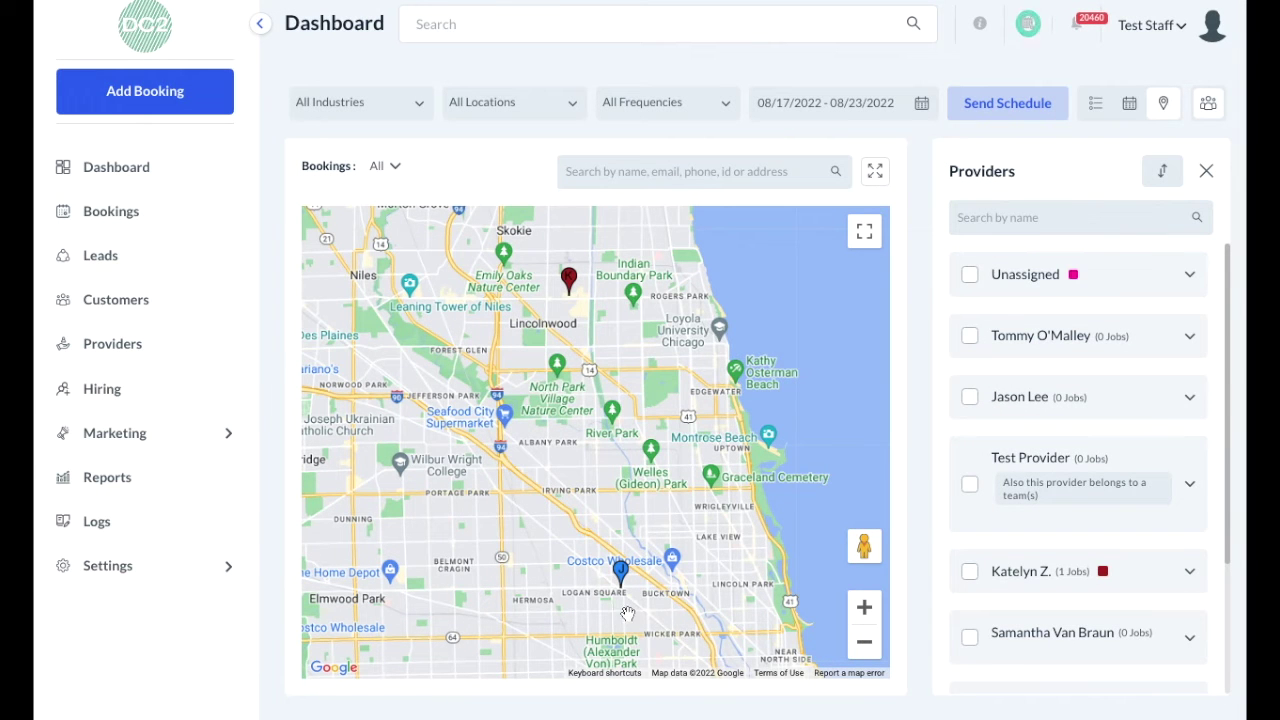
# Check the Fake Customer2 and Test Customer booking markers, then return to Calendar view.
pyautogui.click(621, 580)
pyautogui.click(568, 278)
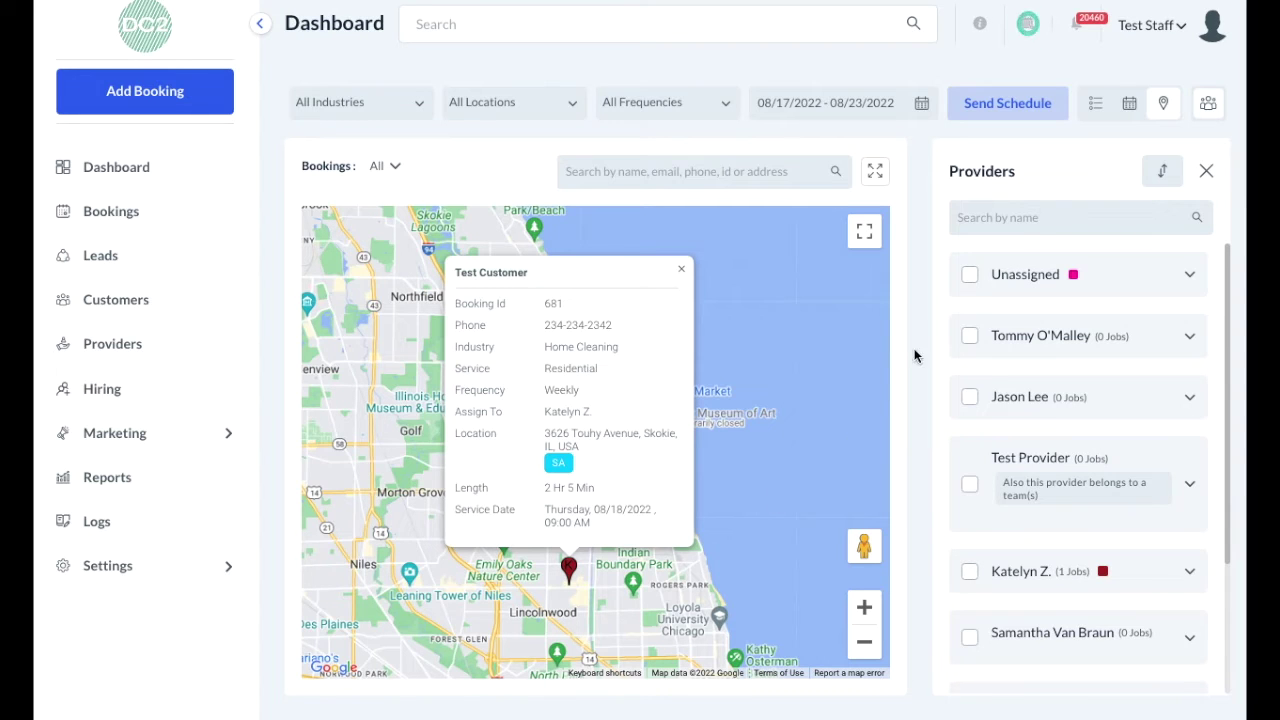
pyautogui.click(1130, 106)
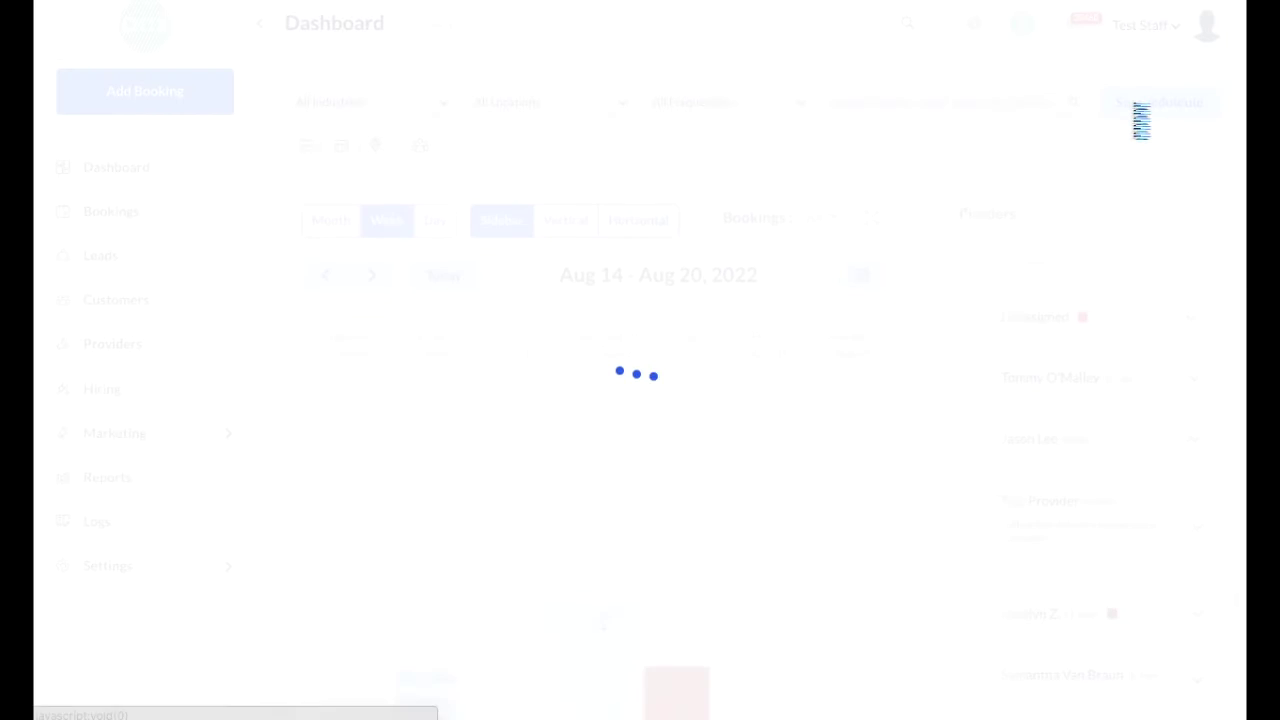
pyautogui.click(679, 478)
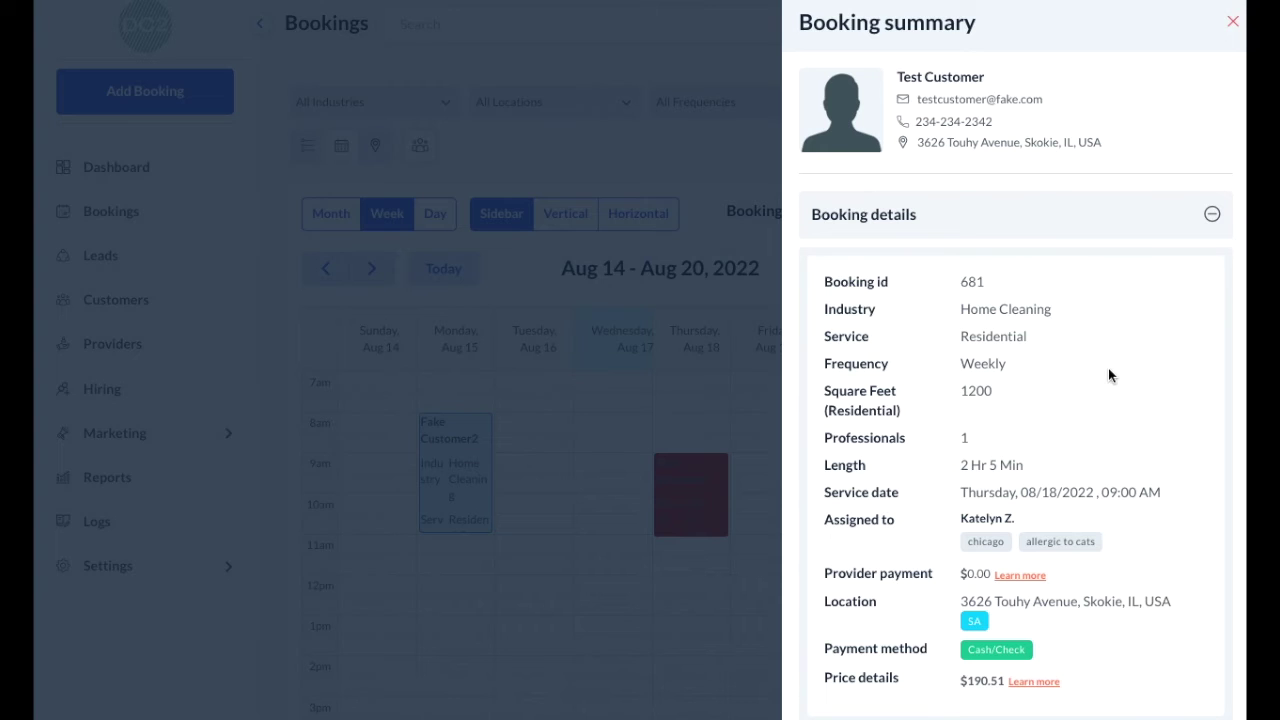
pyautogui.scroll(-5, 1110, 340)
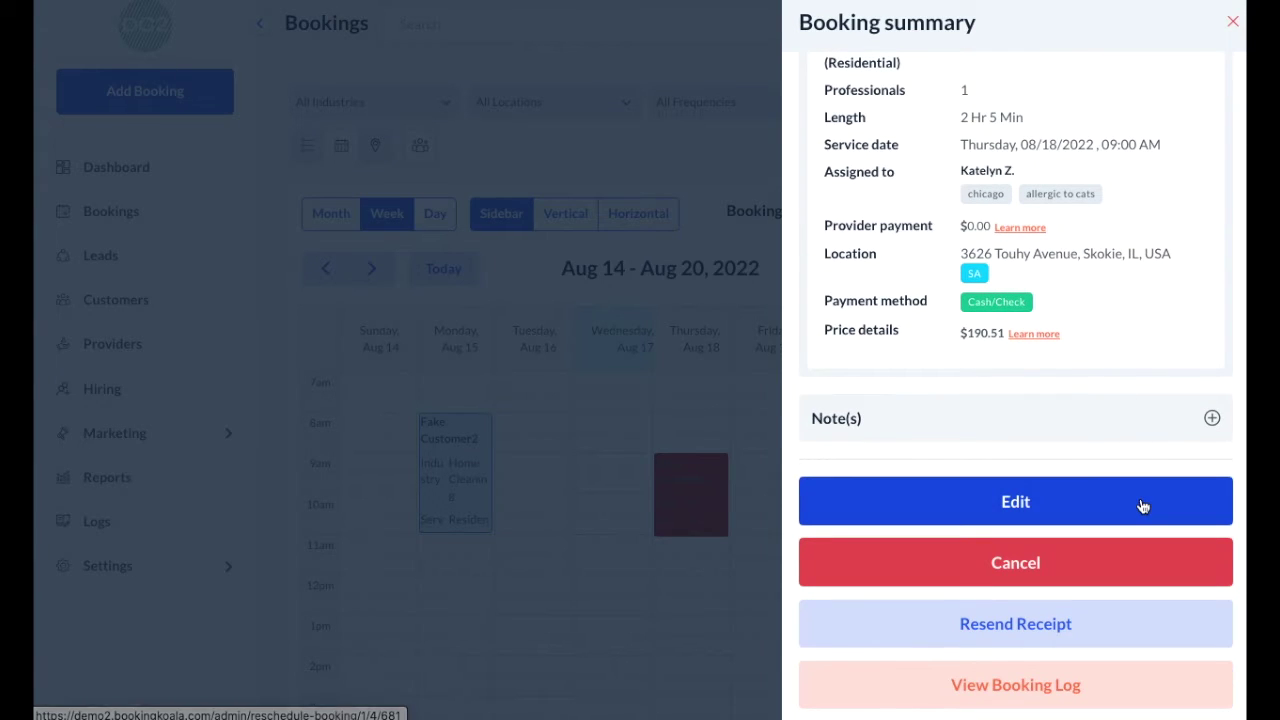
pyautogui.click(1236, 26)
pyautogui.moveTo(200, 211)
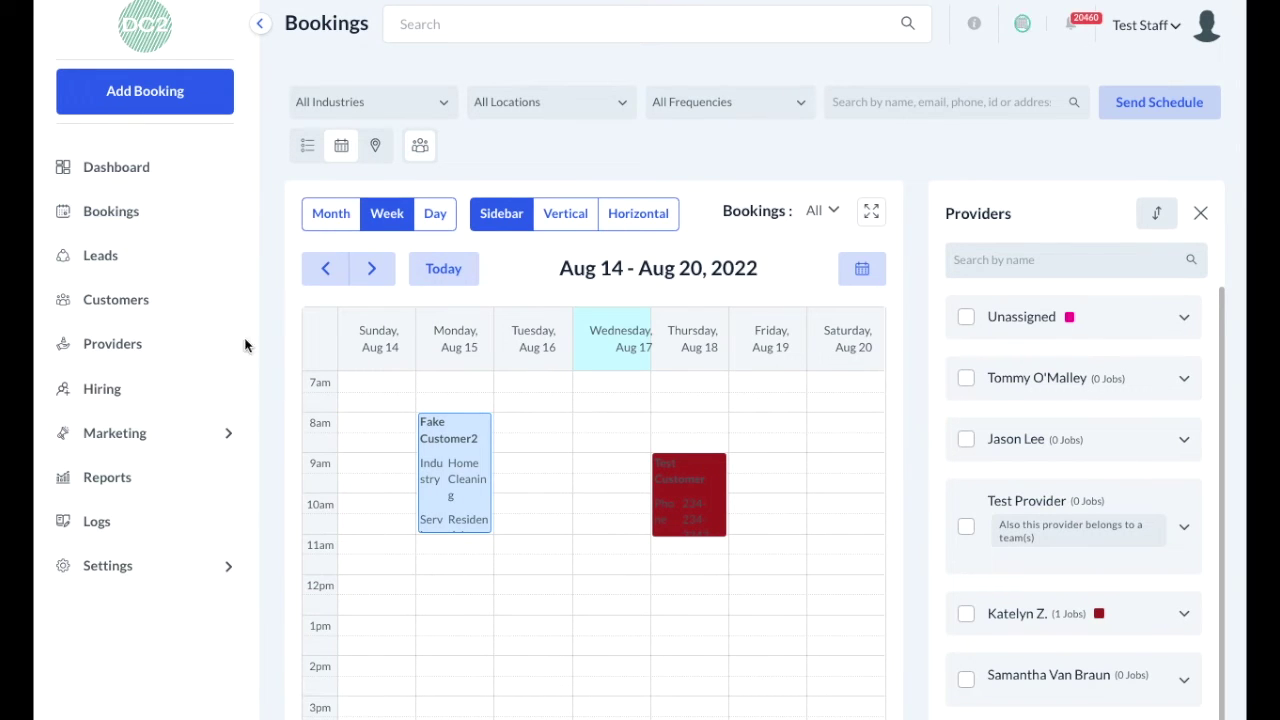
# Open the Add Lead form and scroll down to its Feedback questions.
pyautogui.moveTo(133, 260)
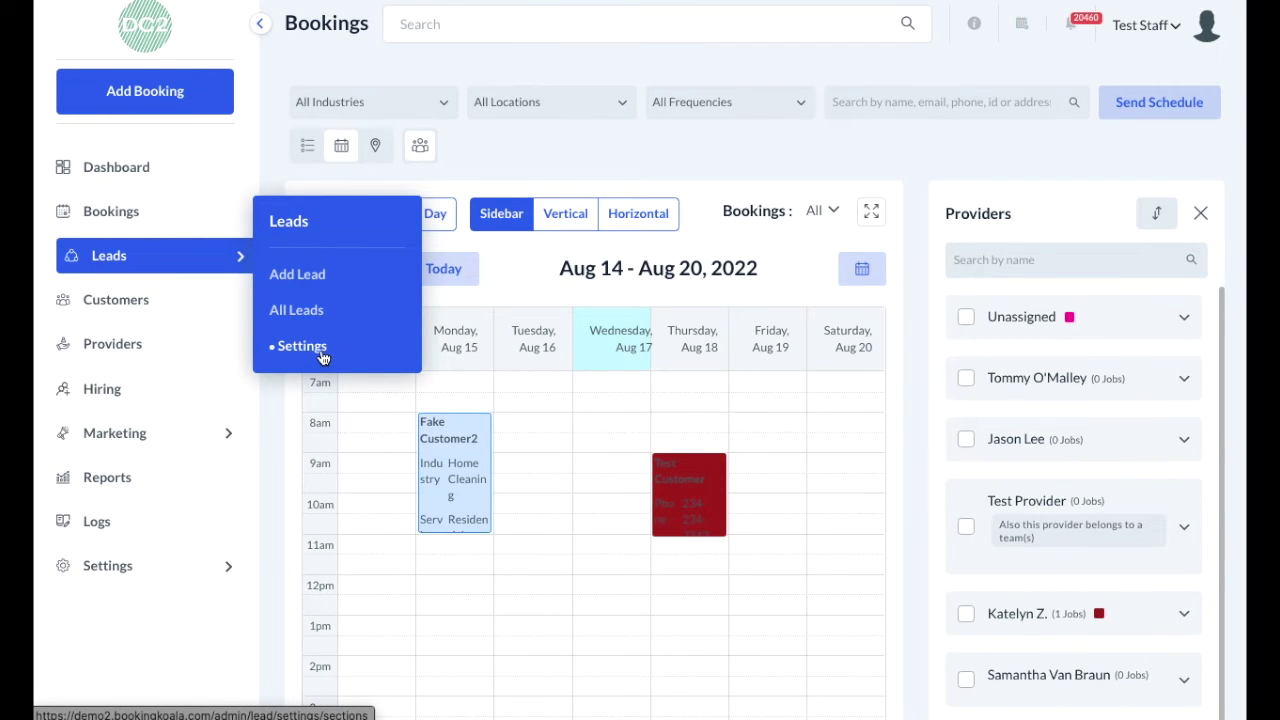
pyautogui.click(330, 278)
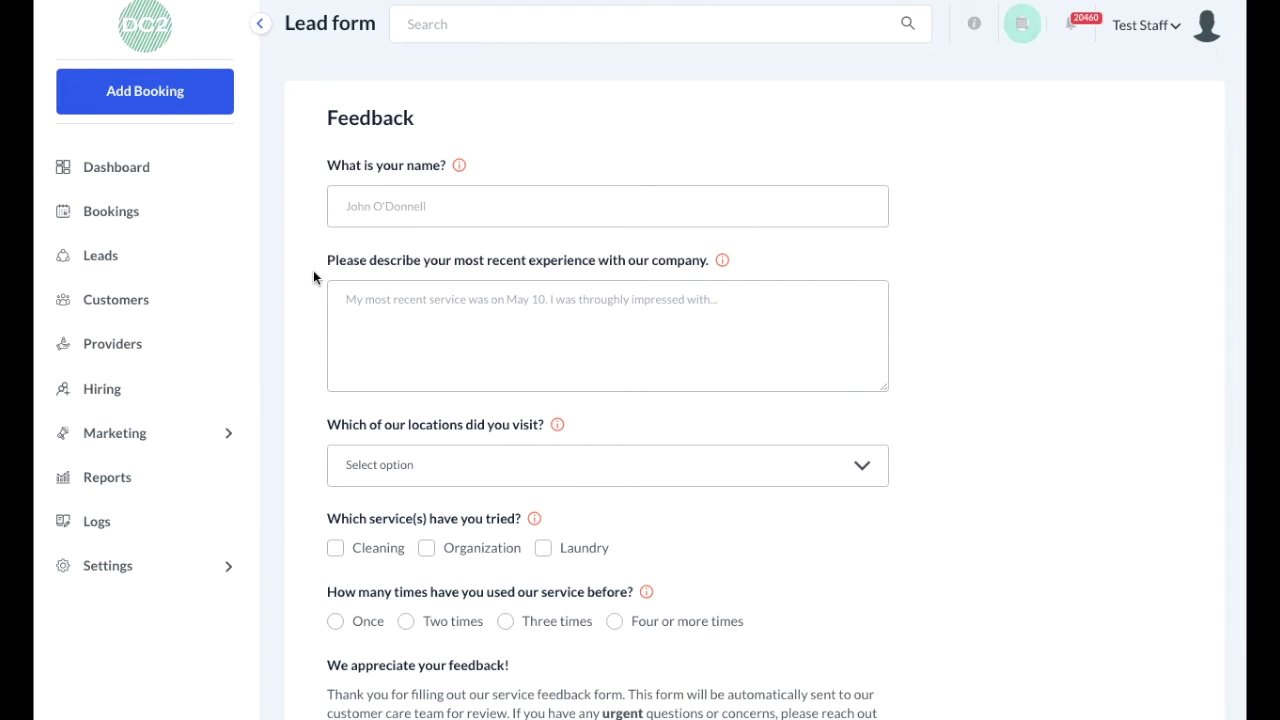
pyautogui.scroll(-2, 395, 228)
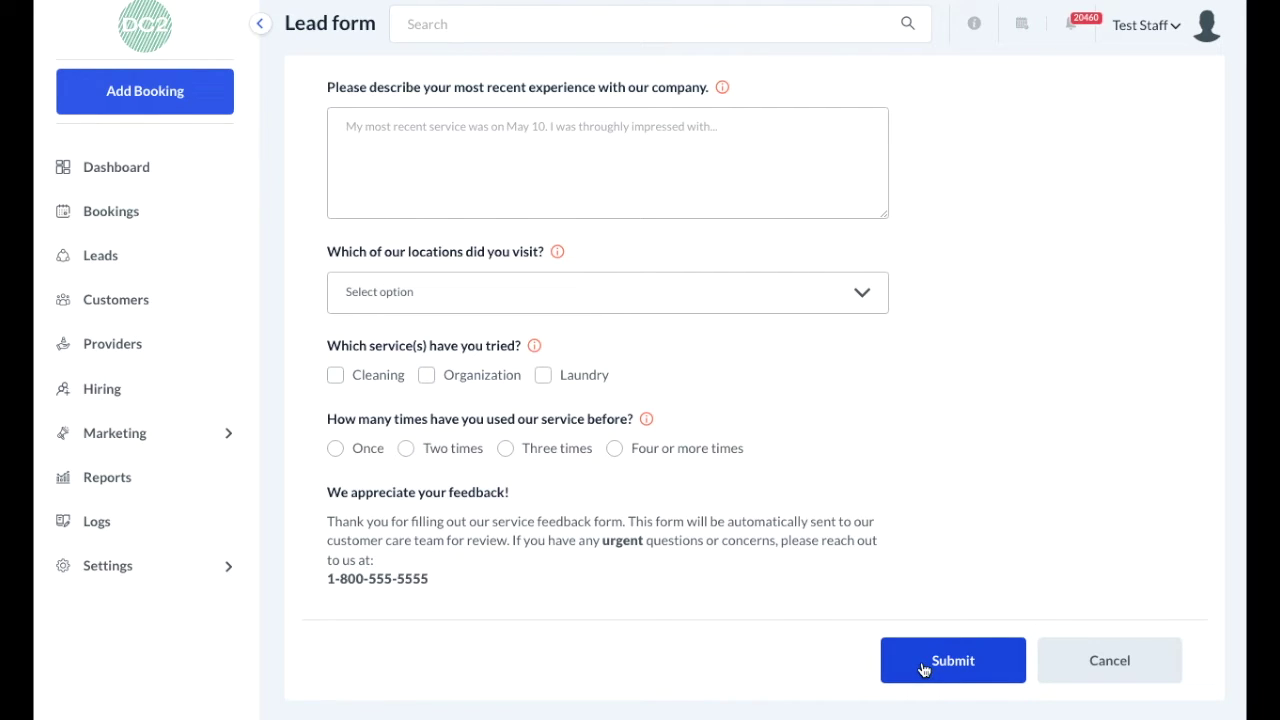
# Browse the sidebar flyouts and go to the hiring Onboarding board with the New Hires funnel.
pyautogui.moveTo(172, 264)
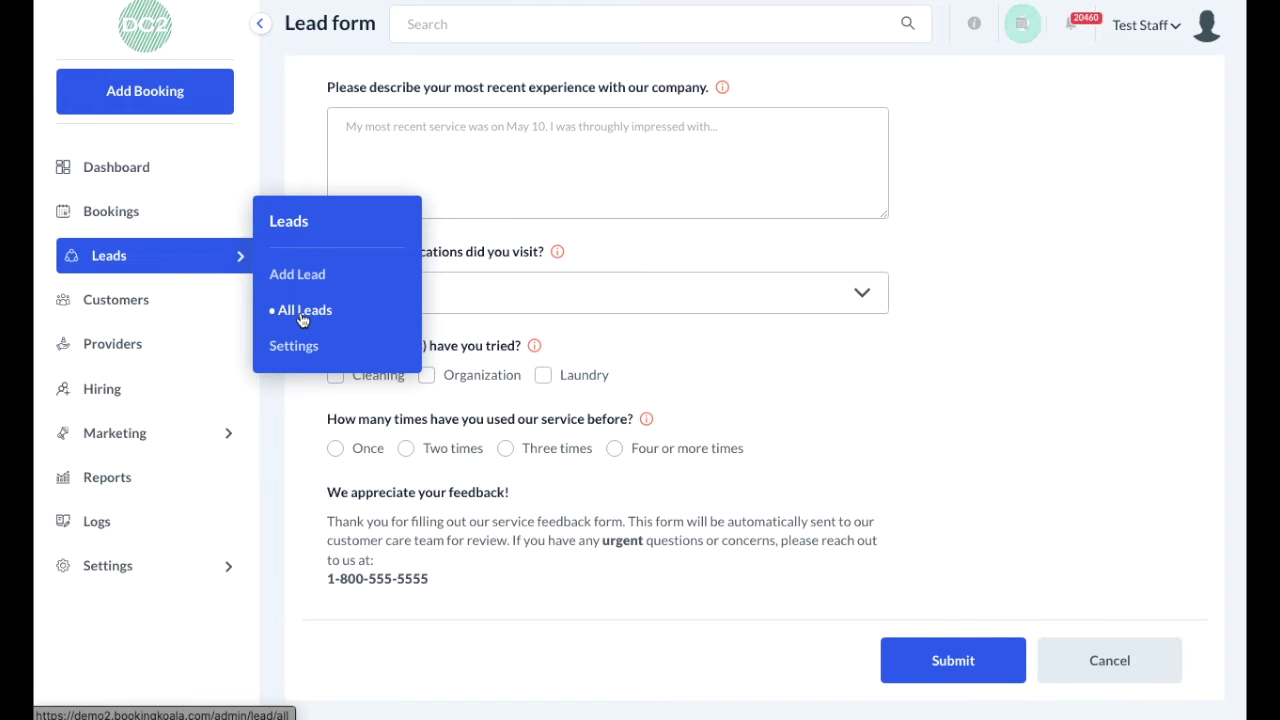
pyautogui.moveTo(175, 299)
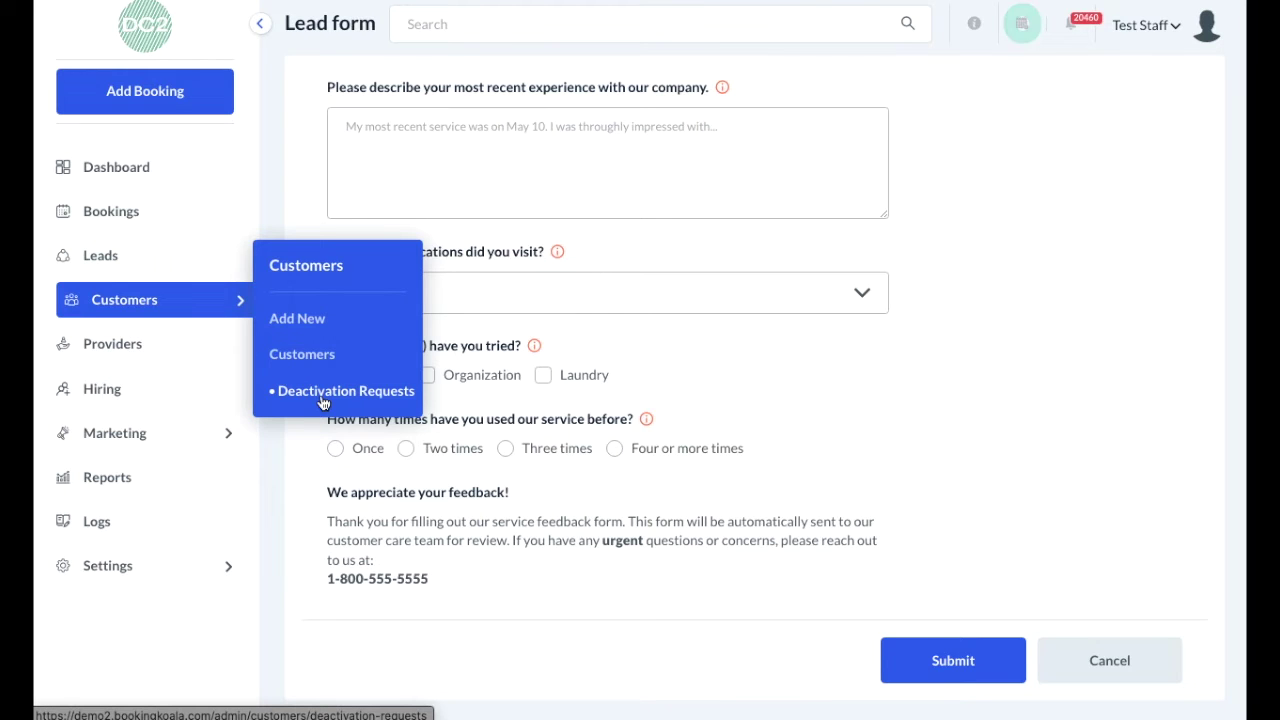
pyautogui.moveTo(134, 340)
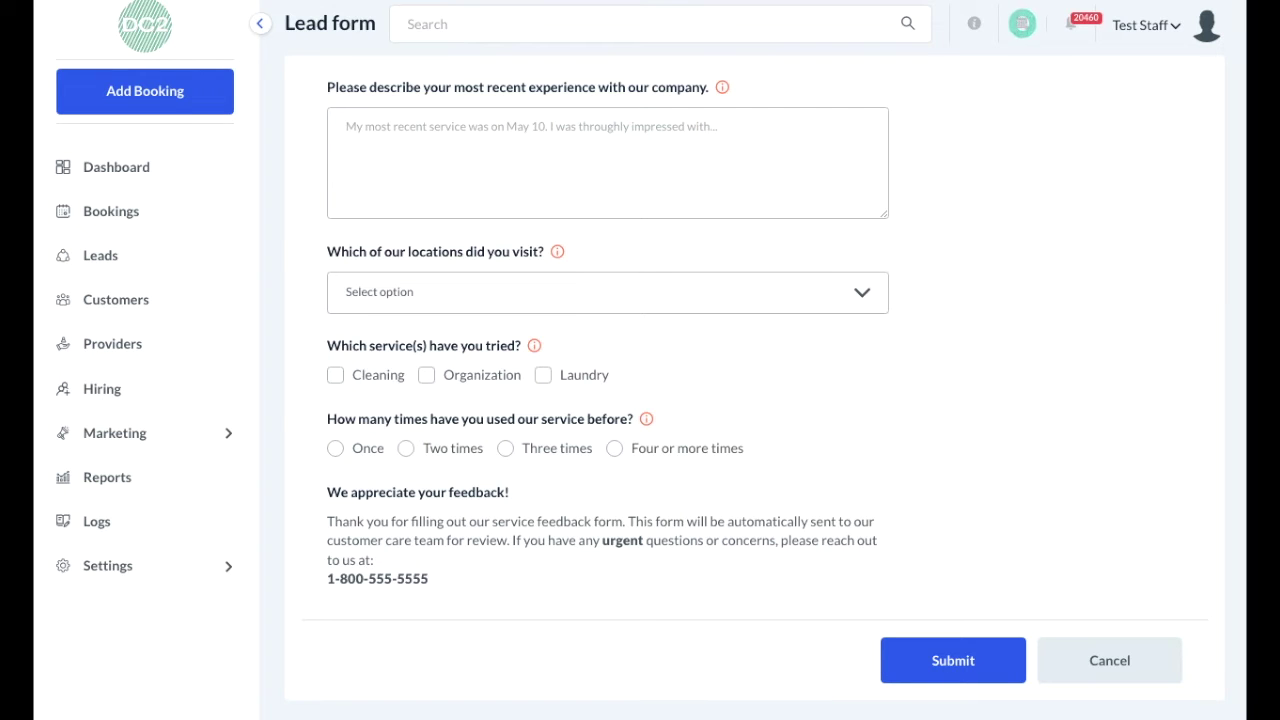
pyautogui.click(147, 399)
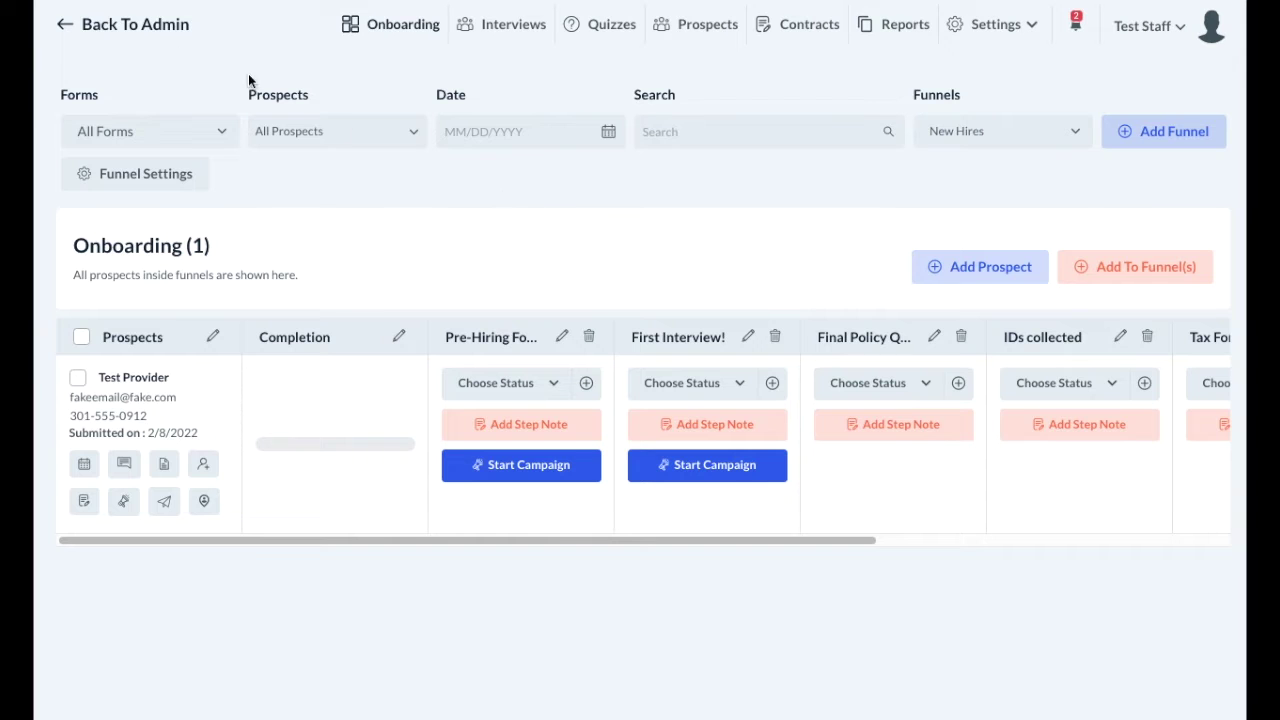
# Go Back To Admin, returning to the Aug 14–20, 2022 week calendar.
pyautogui.click(114, 24)
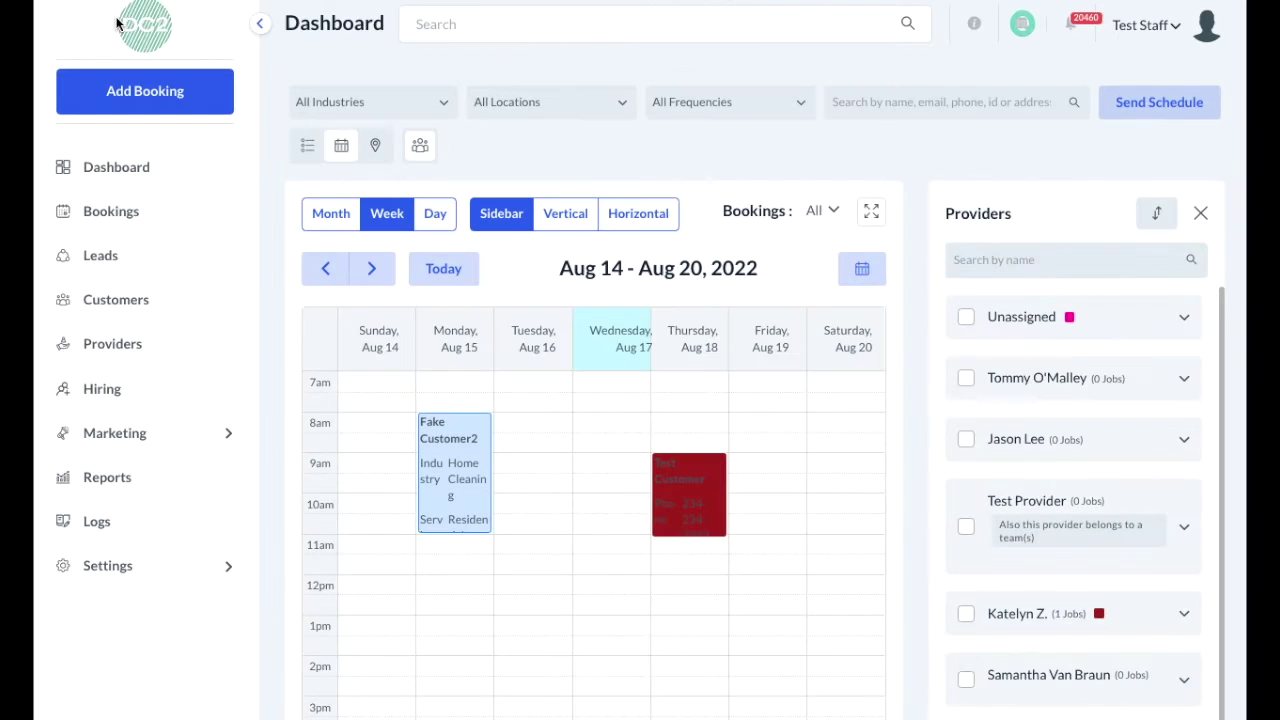
pyautogui.click(201, 440)
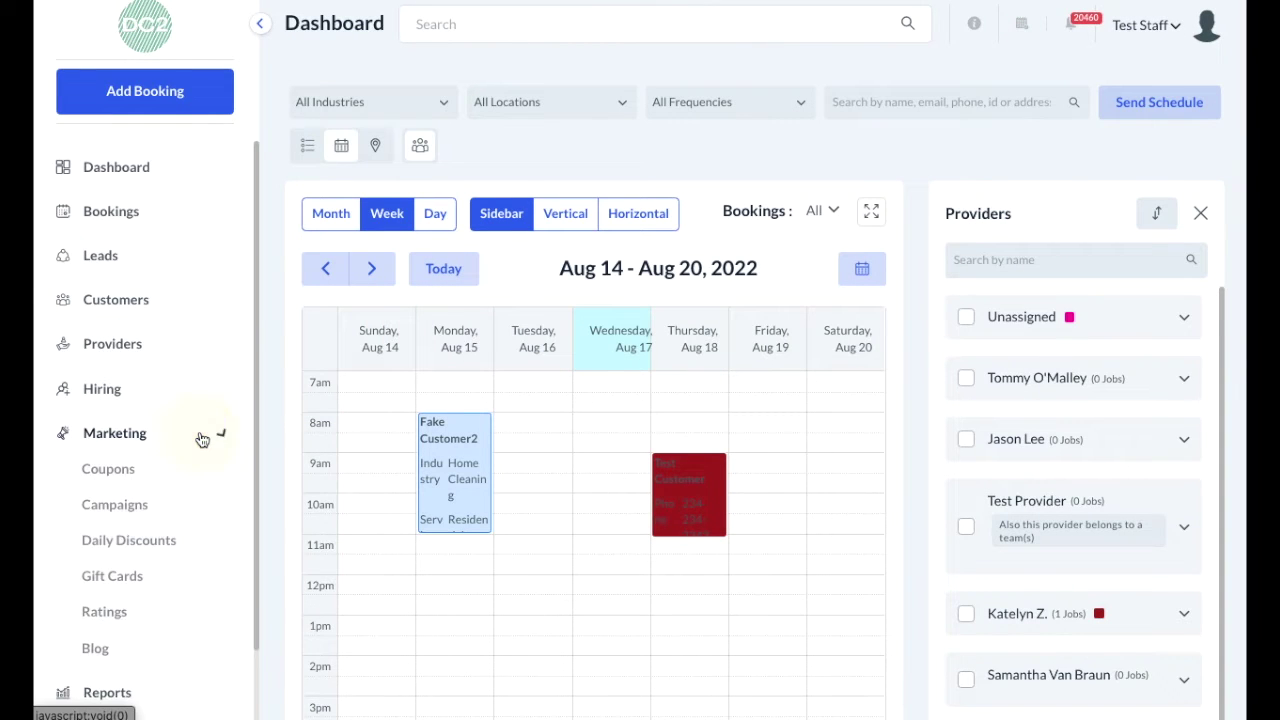
pyautogui.scroll(-1, 200, 437)
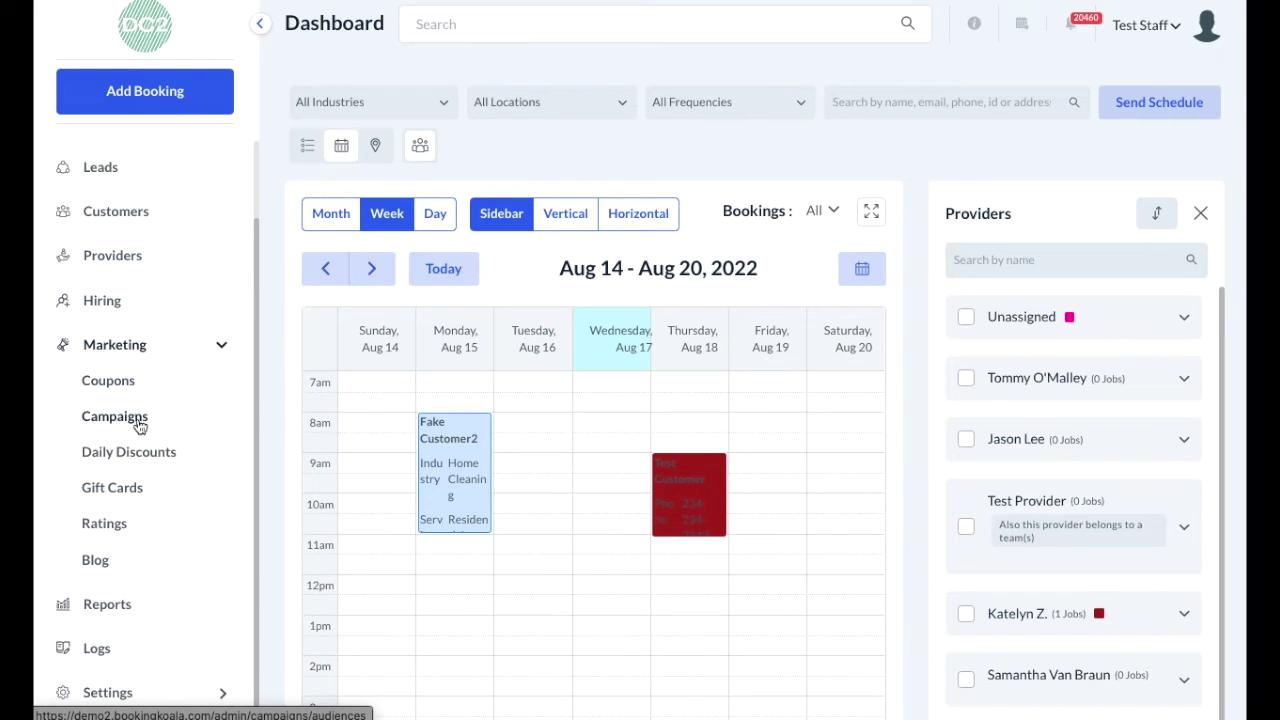
pyautogui.moveTo(136, 468)
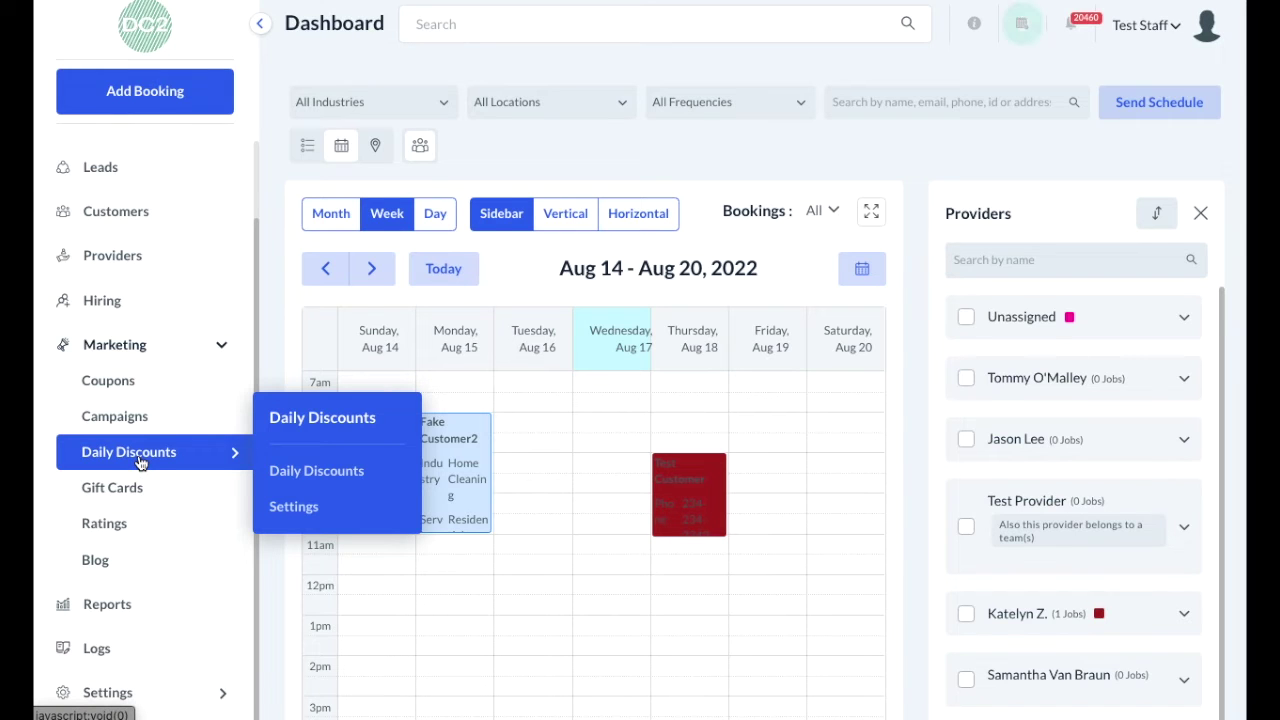
pyautogui.moveTo(152, 490)
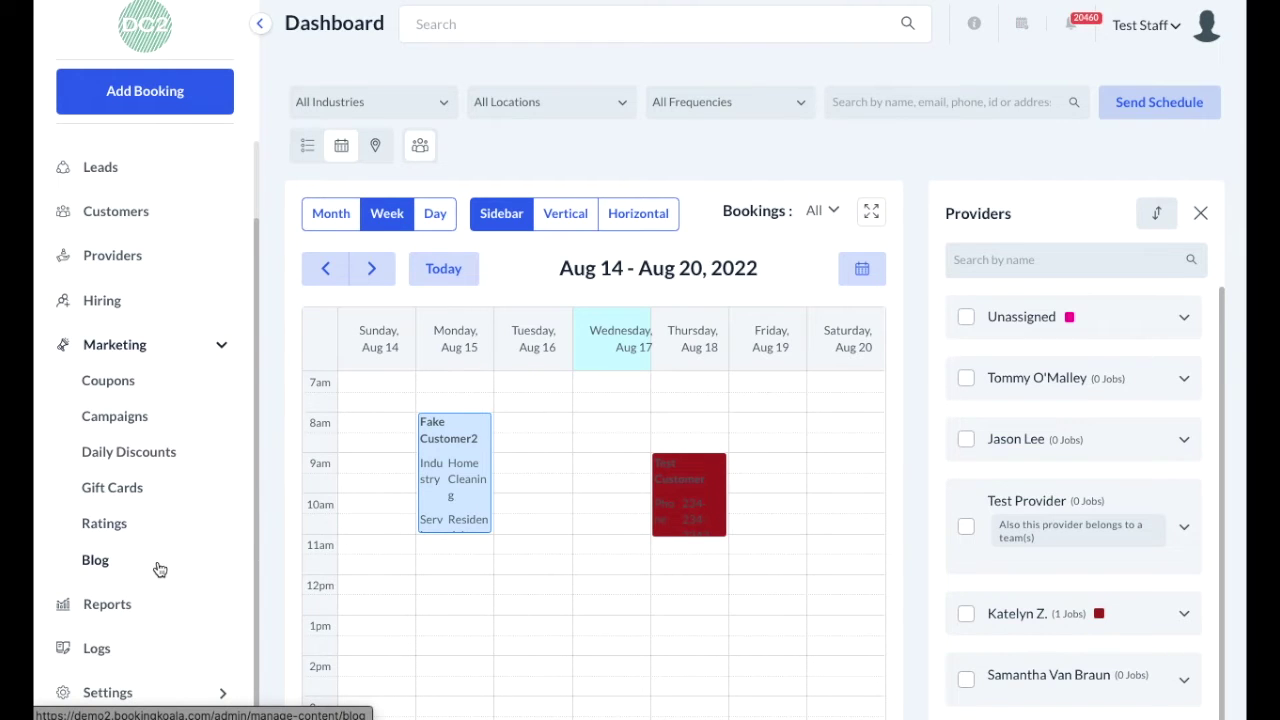
pyautogui.scroll(-1, 160, 569)
pyautogui.click(221, 350)
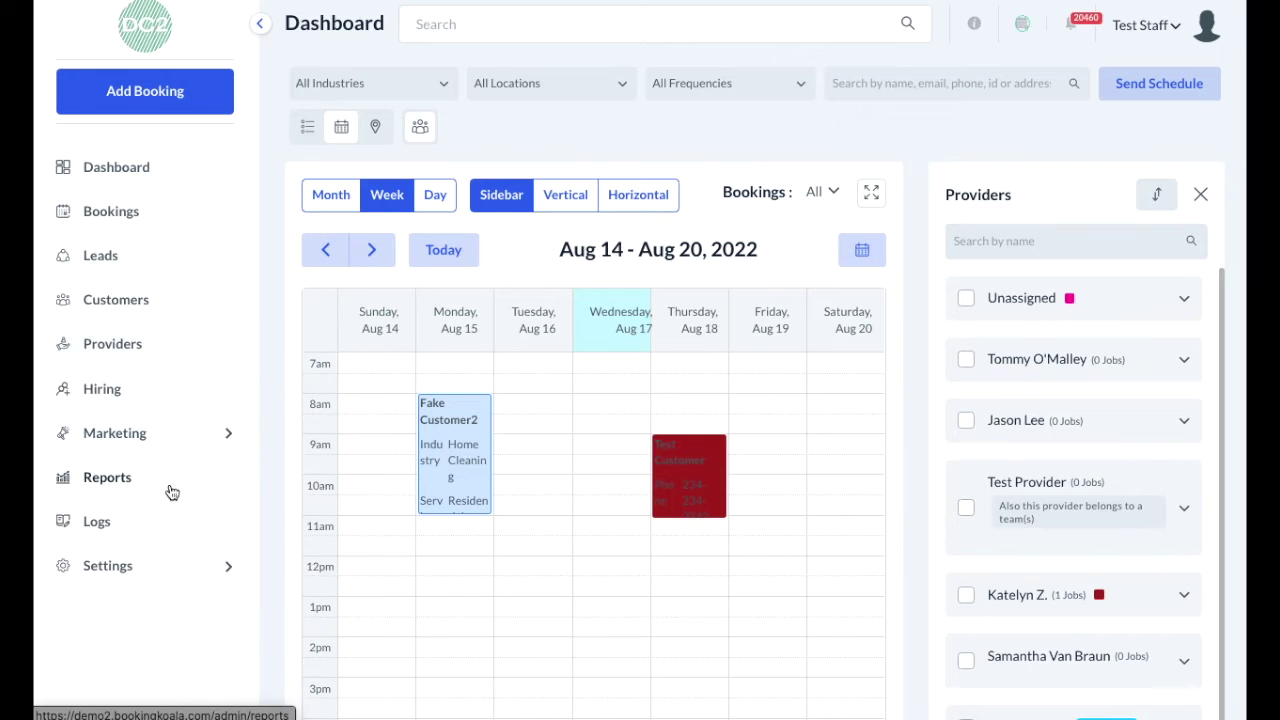
# Open Reports for 08/14–08/20/2022, showing $243.43 revenue, 2 bookings and $48.00 payments.
pyautogui.click(109, 482)
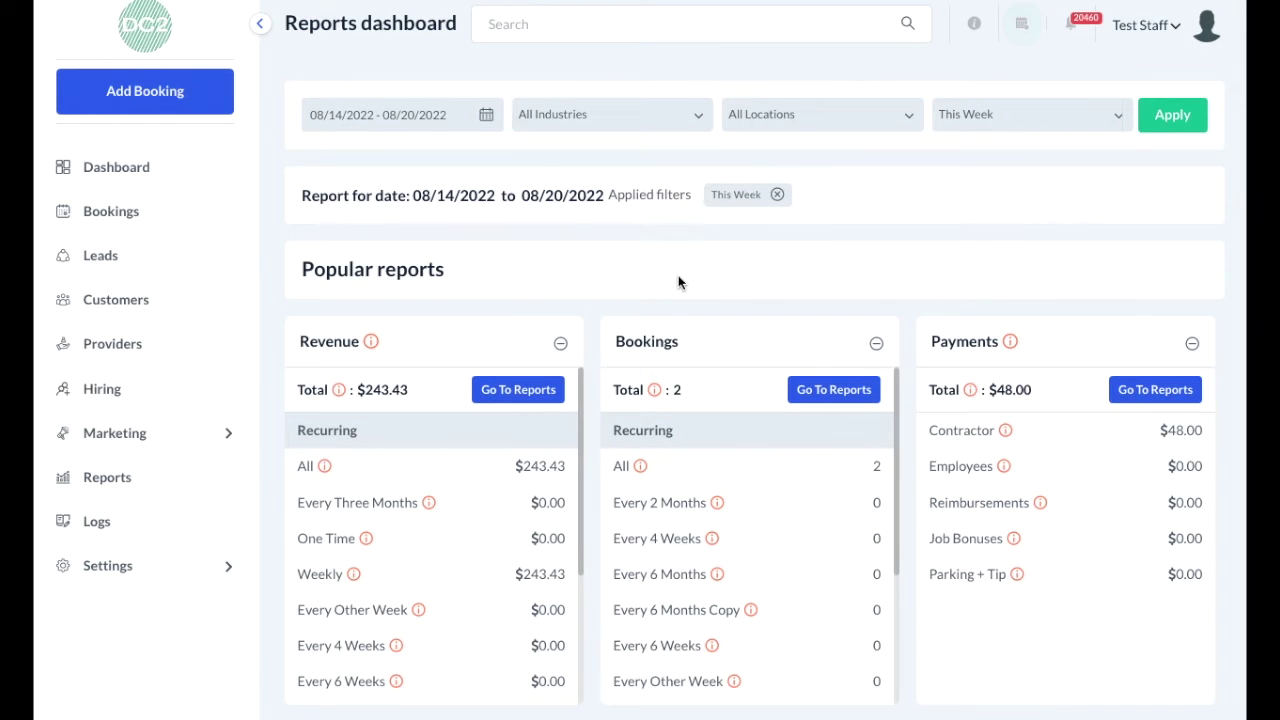
pyautogui.scroll(-1, 679, 274)
pyautogui.moveTo(152, 529)
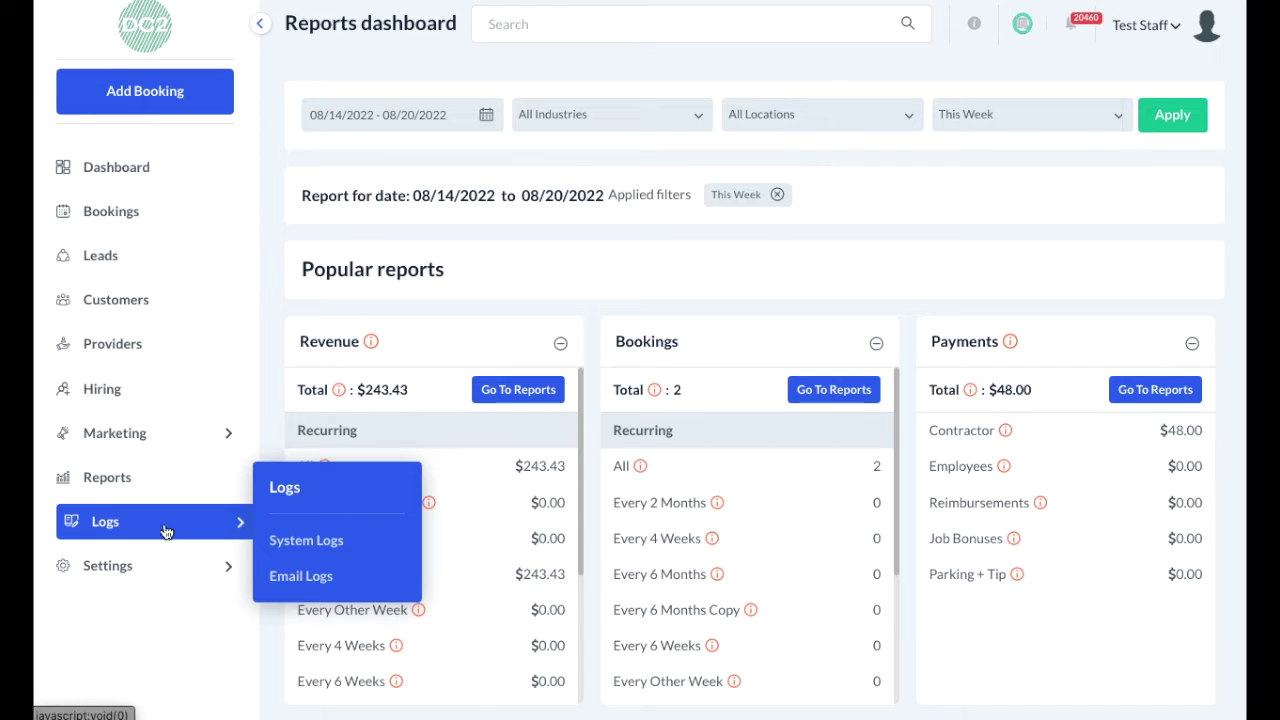
# Look at System Logs, then open Email Logs listing subjects and Delivered, Opened or Bounced statuses.
pyautogui.click(335, 542)
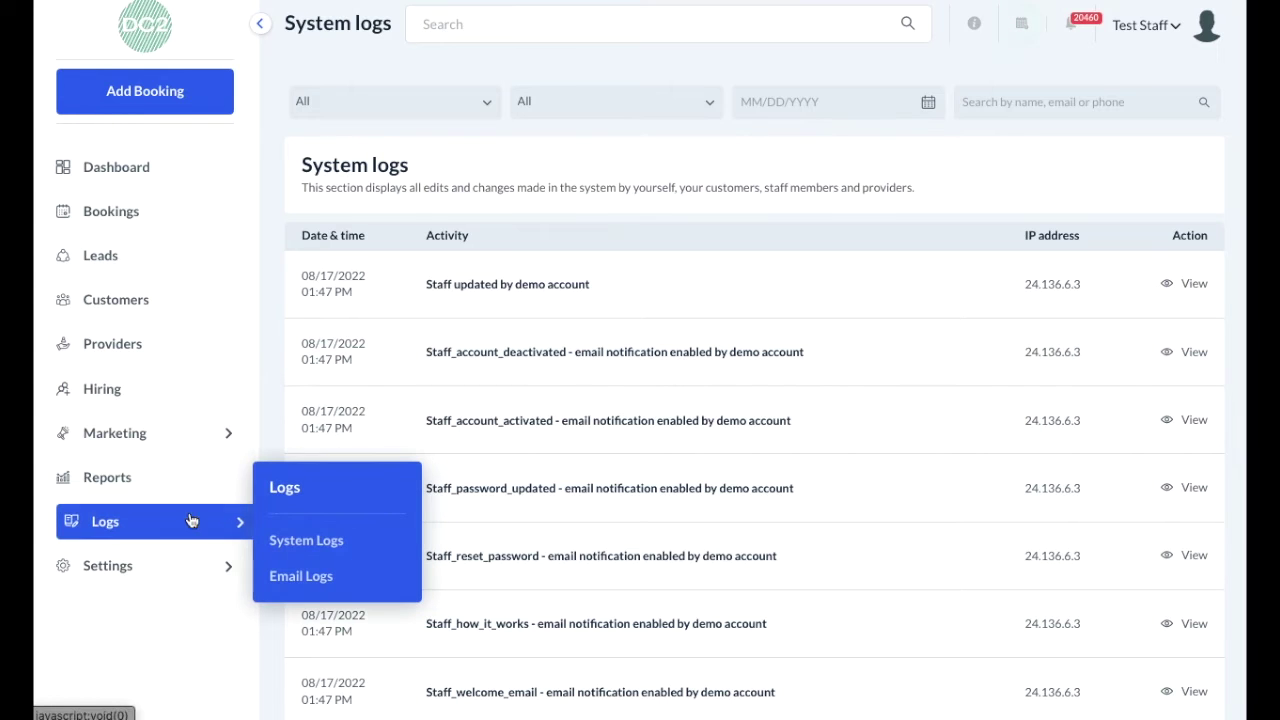
pyautogui.click(322, 584)
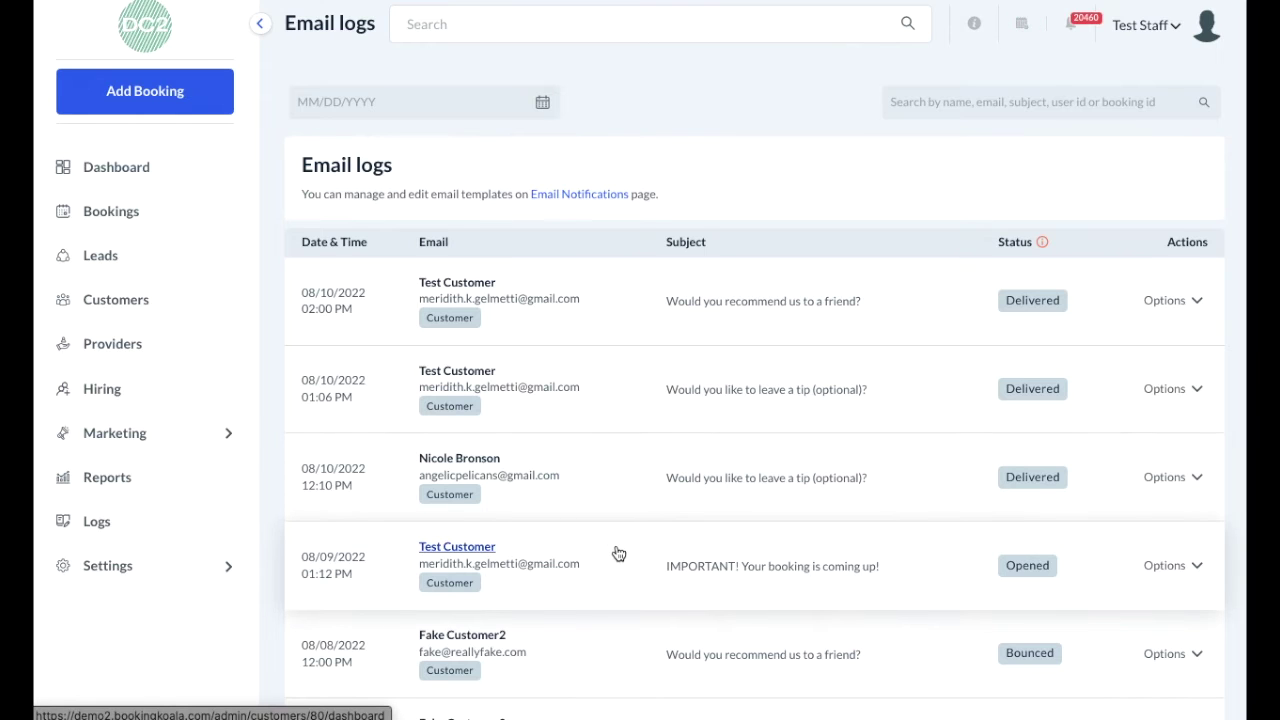
pyautogui.scroll(-1, 619, 553)
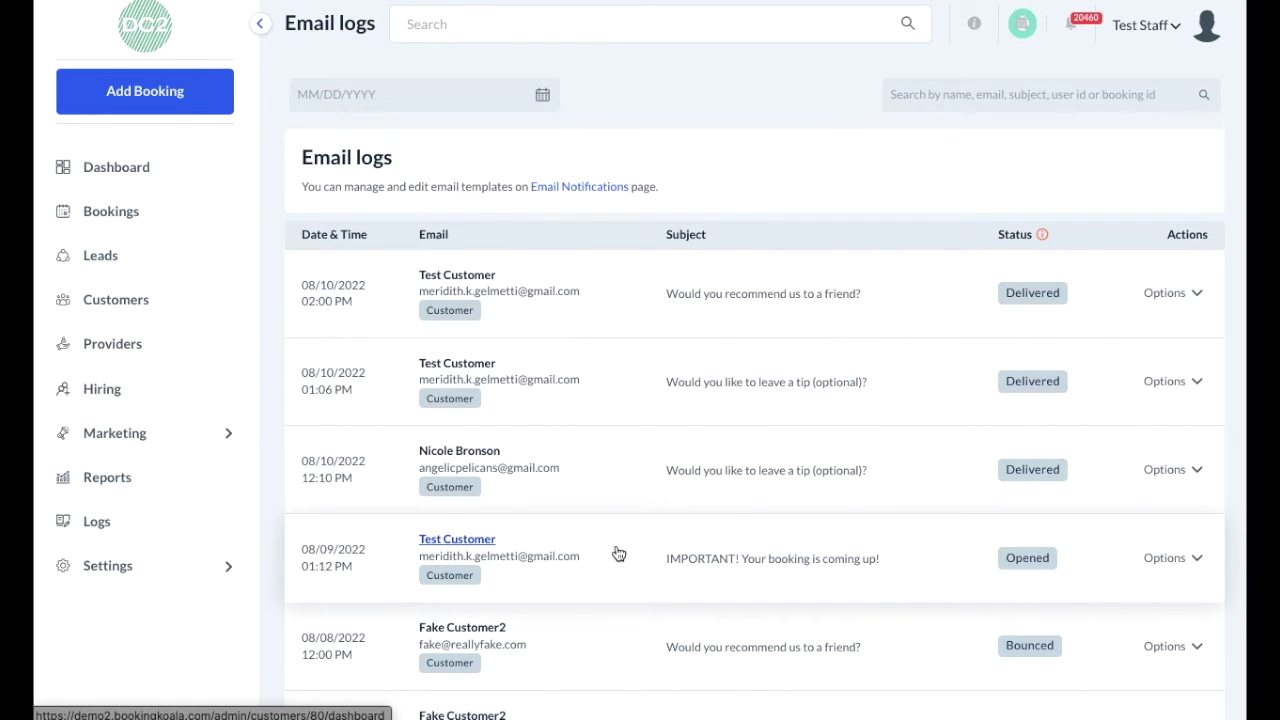
pyautogui.click(152, 577)
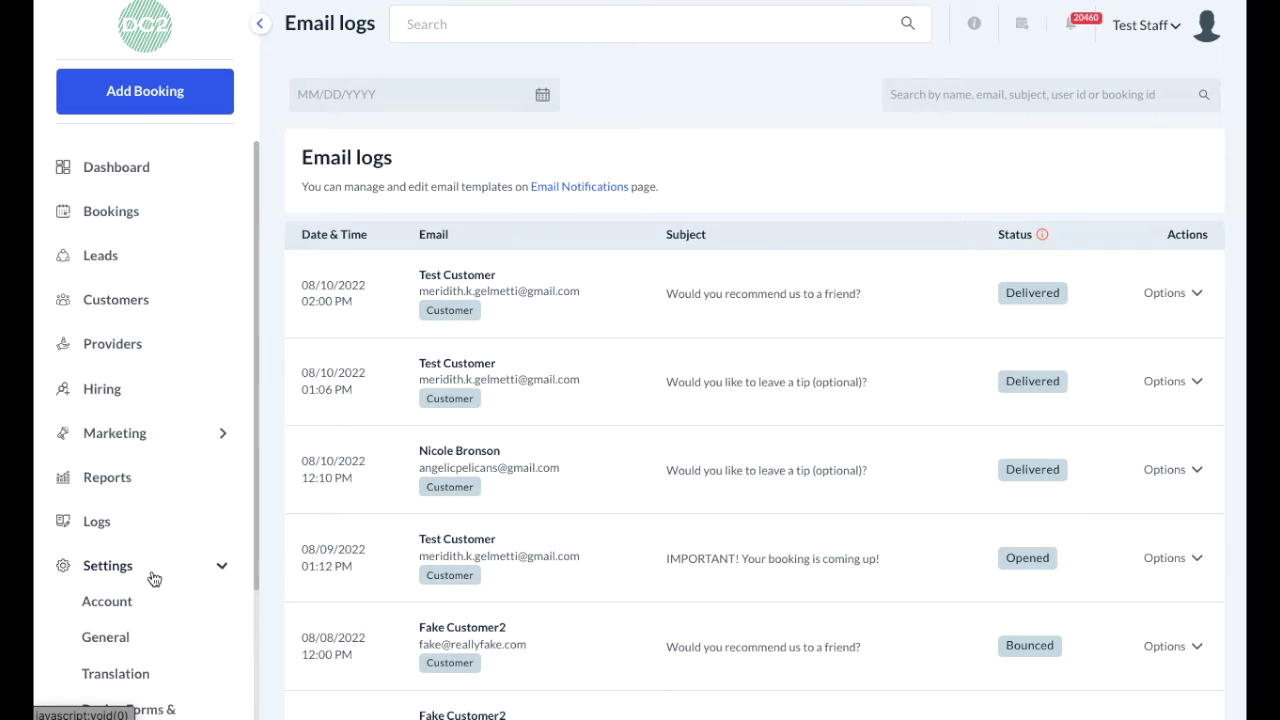
pyautogui.scroll(-2, 150, 580)
pyautogui.moveTo(136, 432)
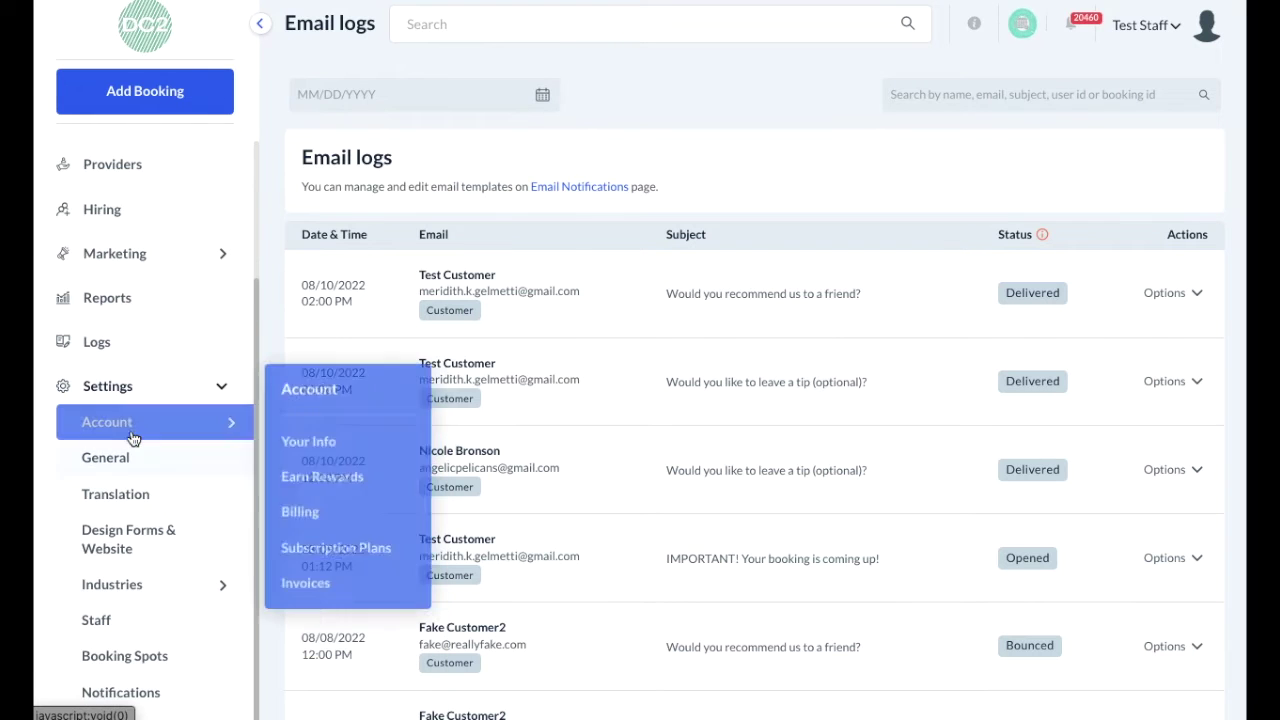
pyautogui.moveTo(154, 461)
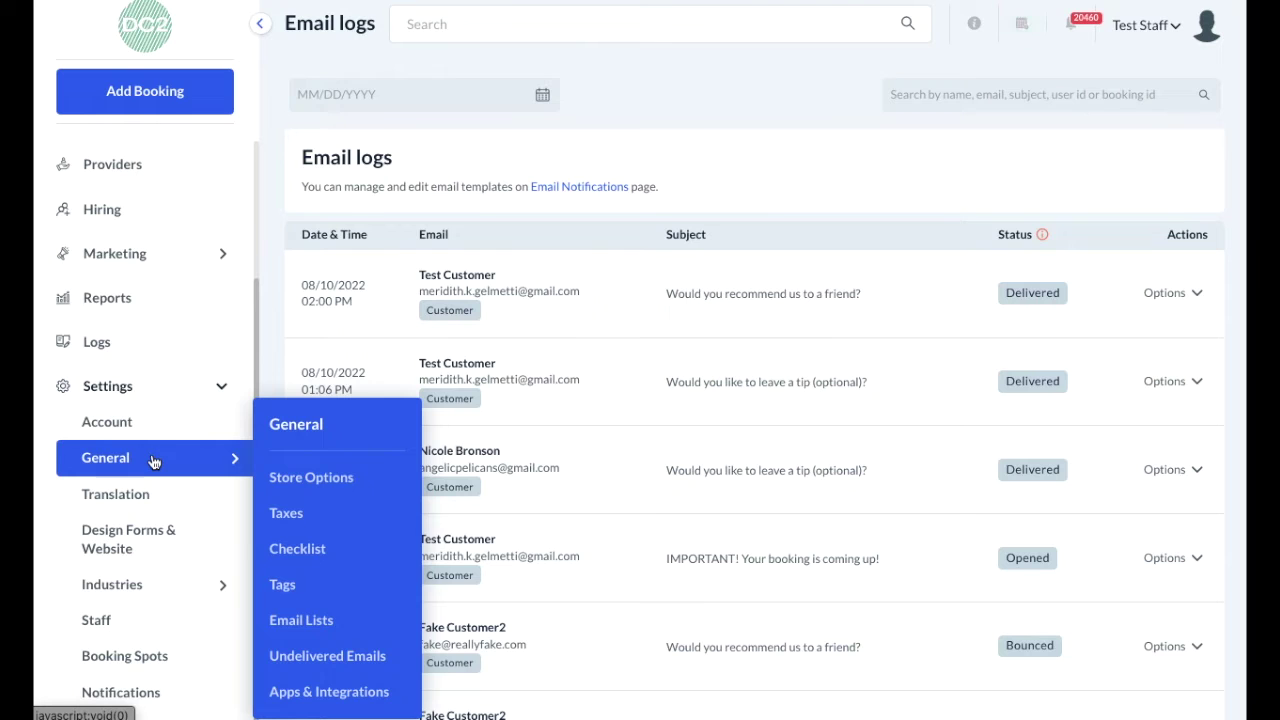
pyautogui.moveTo(167, 497)
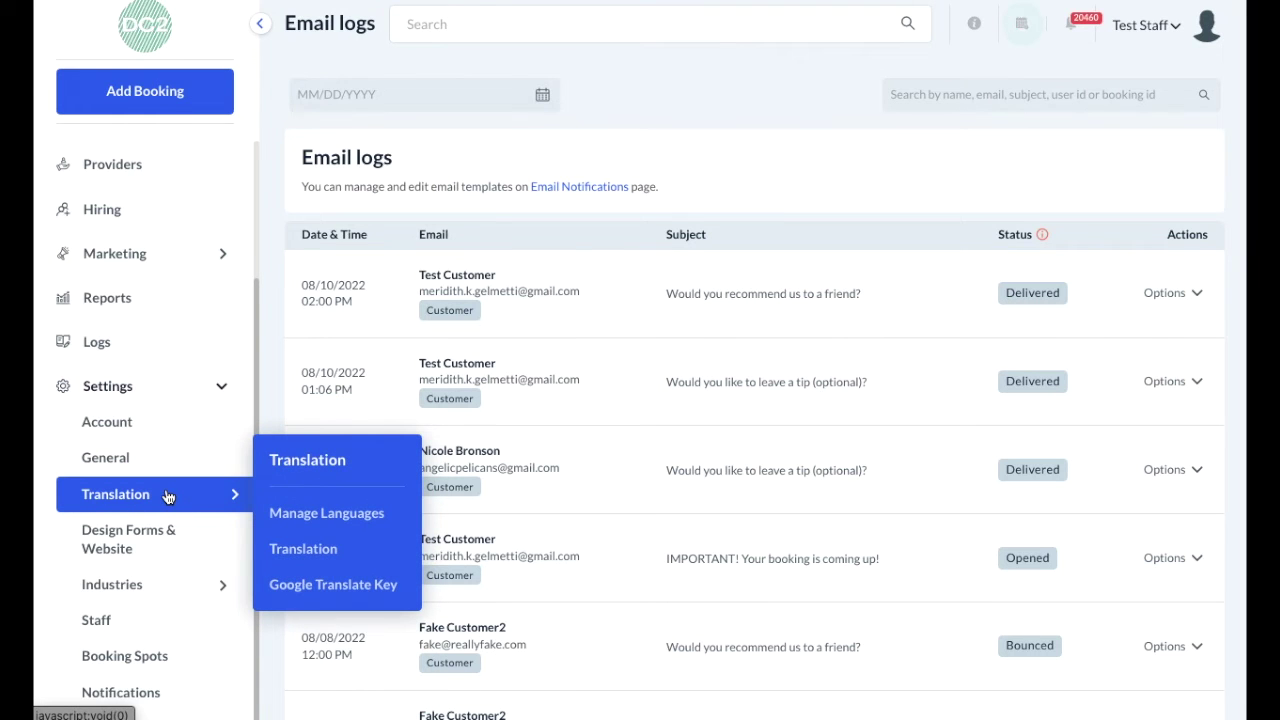
pyautogui.moveTo(200, 540)
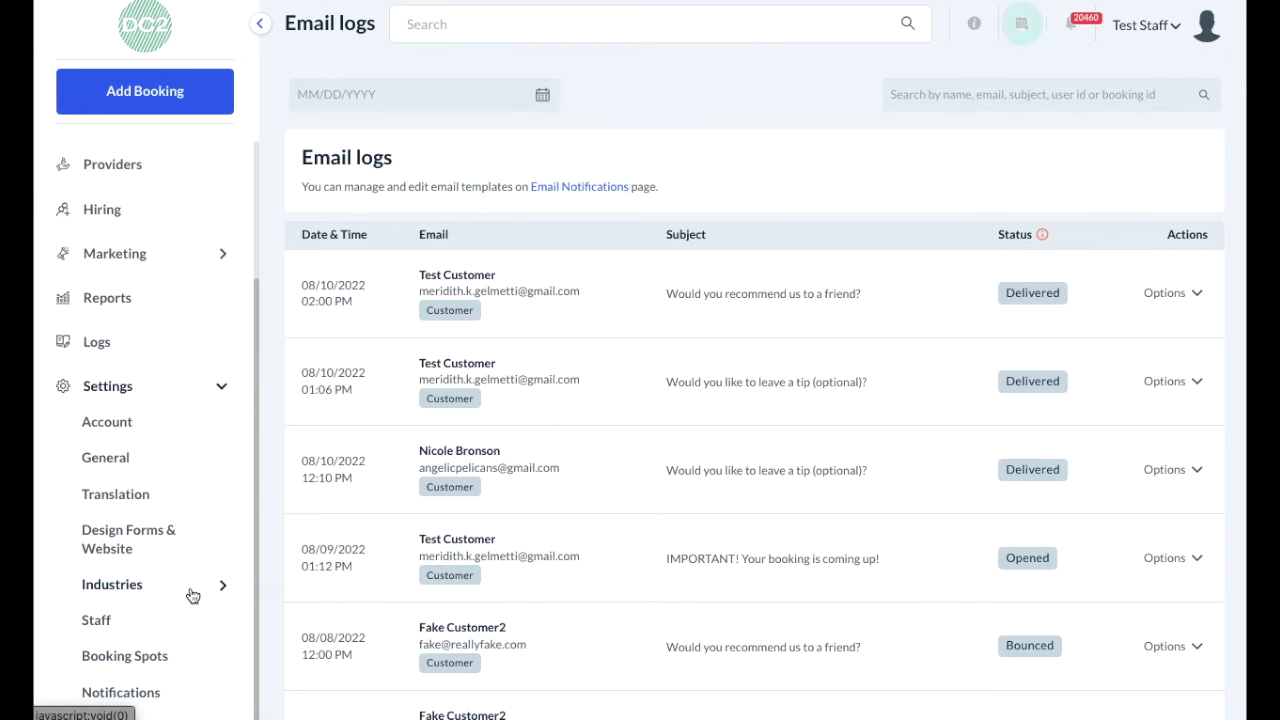
pyautogui.scroll(-1, 193, 596)
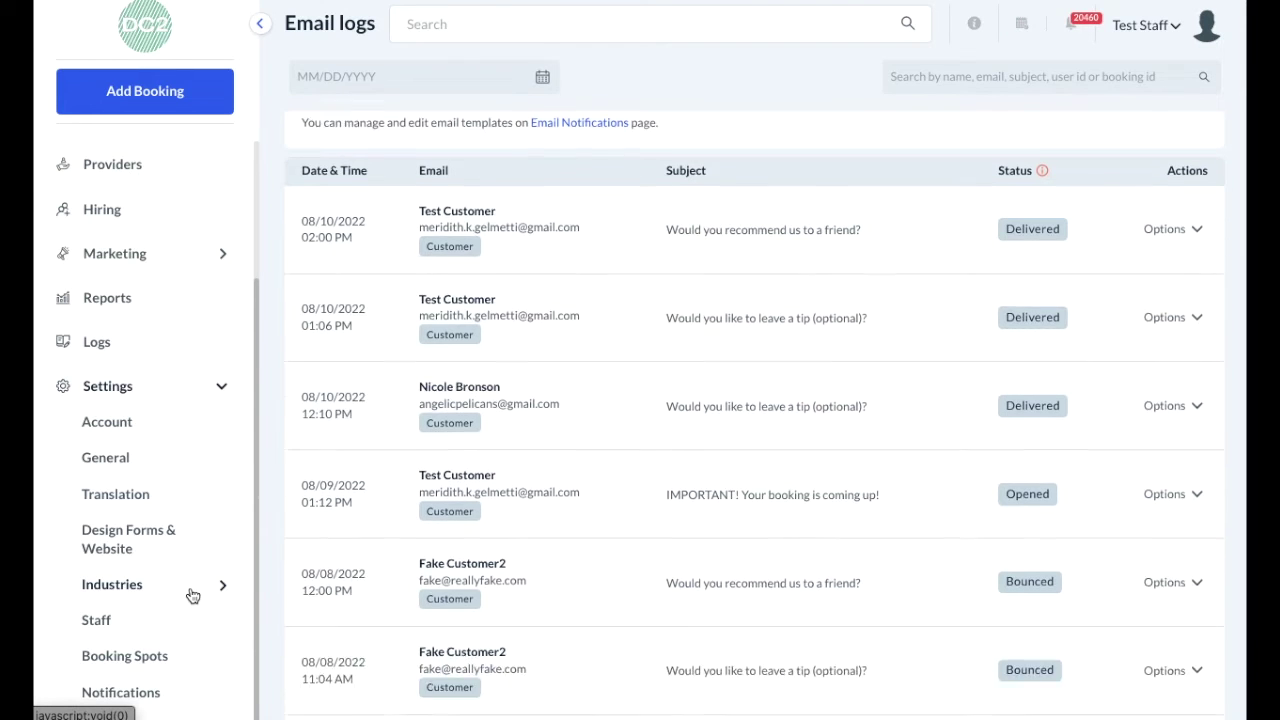
pyautogui.moveTo(143, 622)
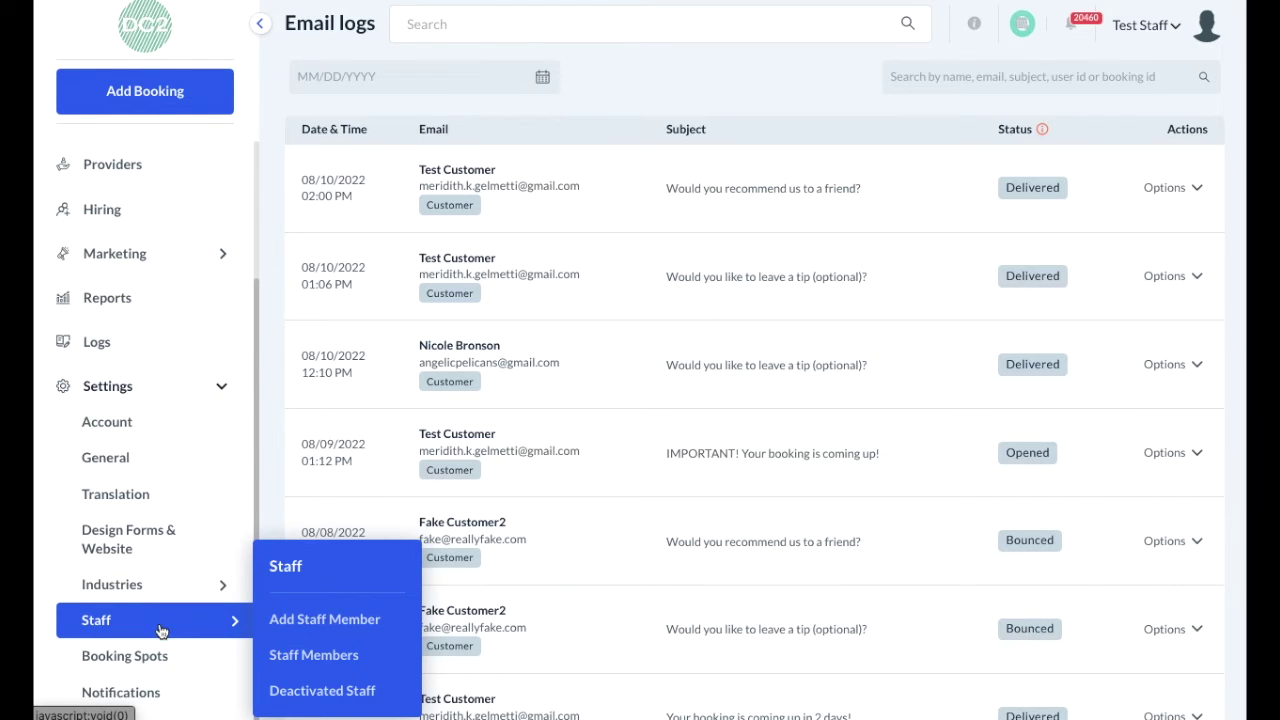
pyautogui.moveTo(180, 655)
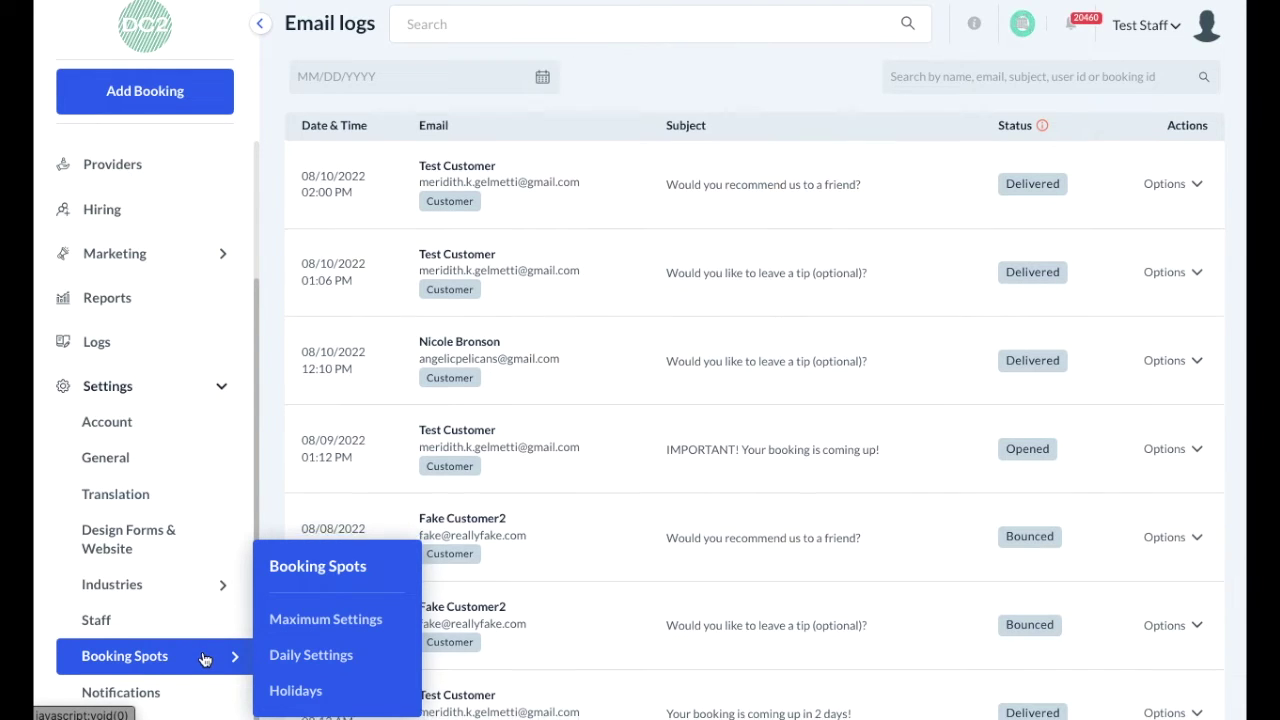
pyautogui.scroll(-1, 205, 665)
pyautogui.moveTo(196, 708)
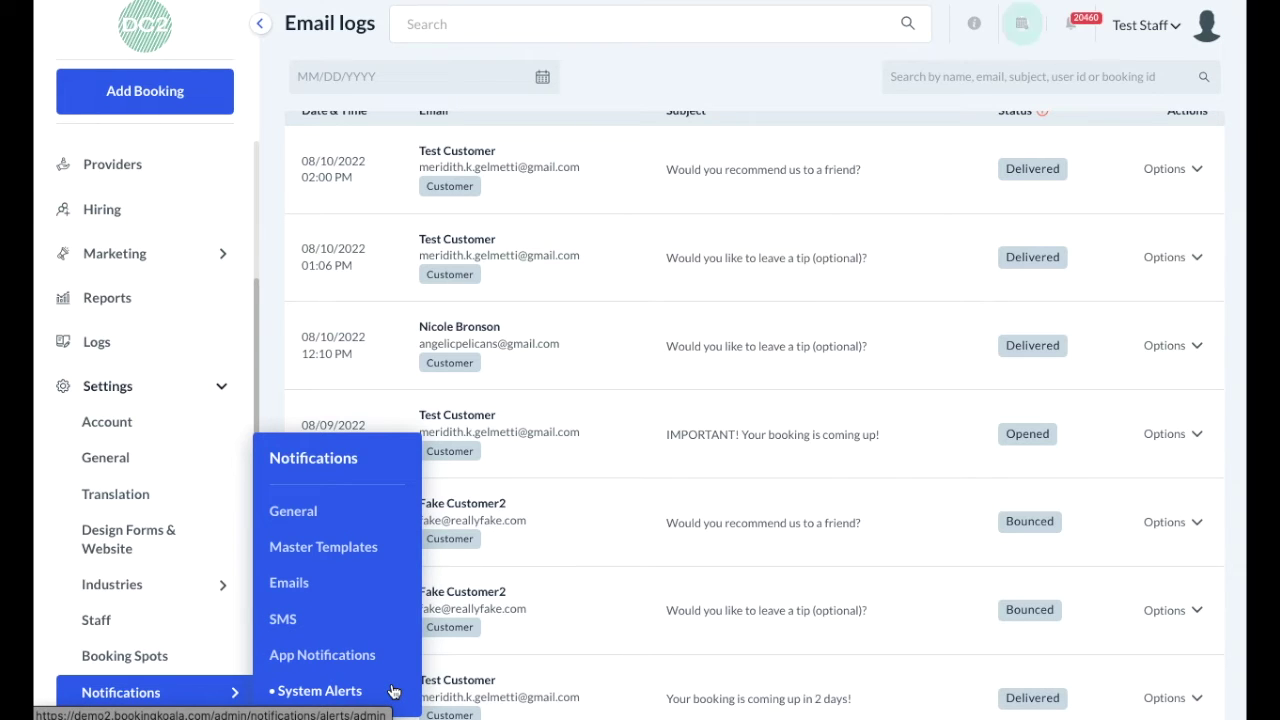
pyautogui.click(163, 398)
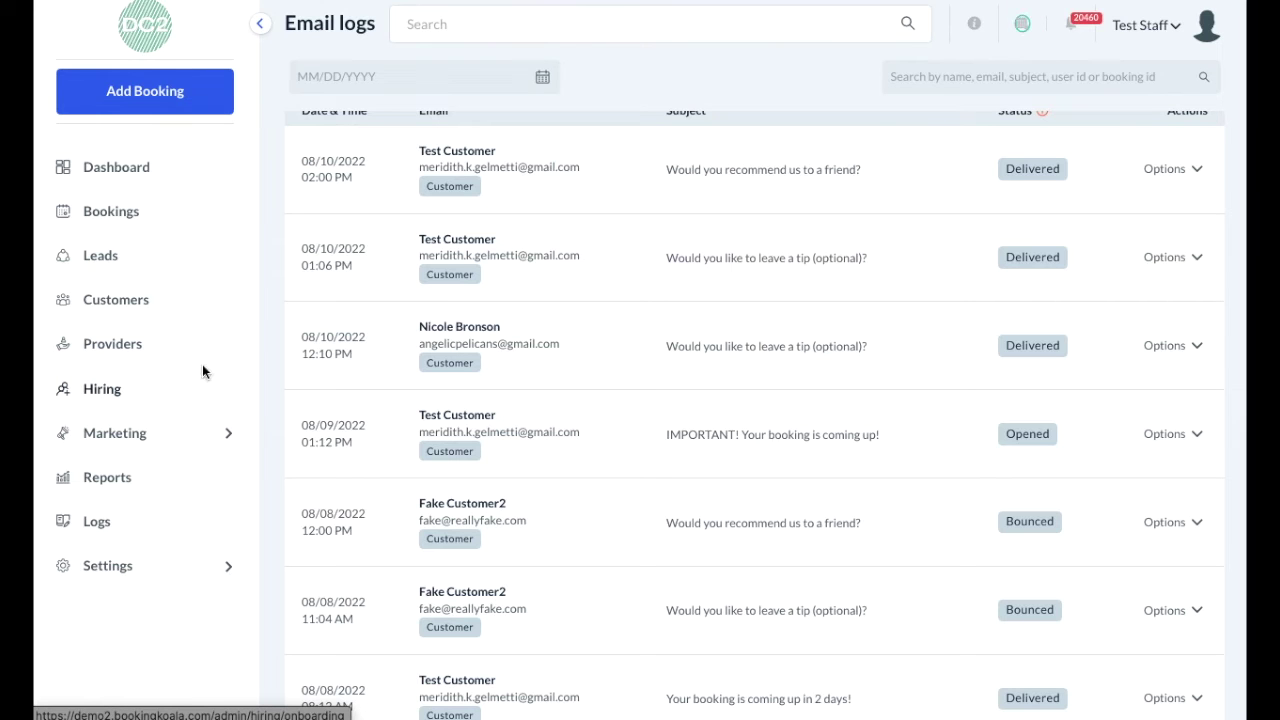
# Start a new Home Cleaning booking from the Add Booking menu.
pyautogui.moveTo(226, 100)
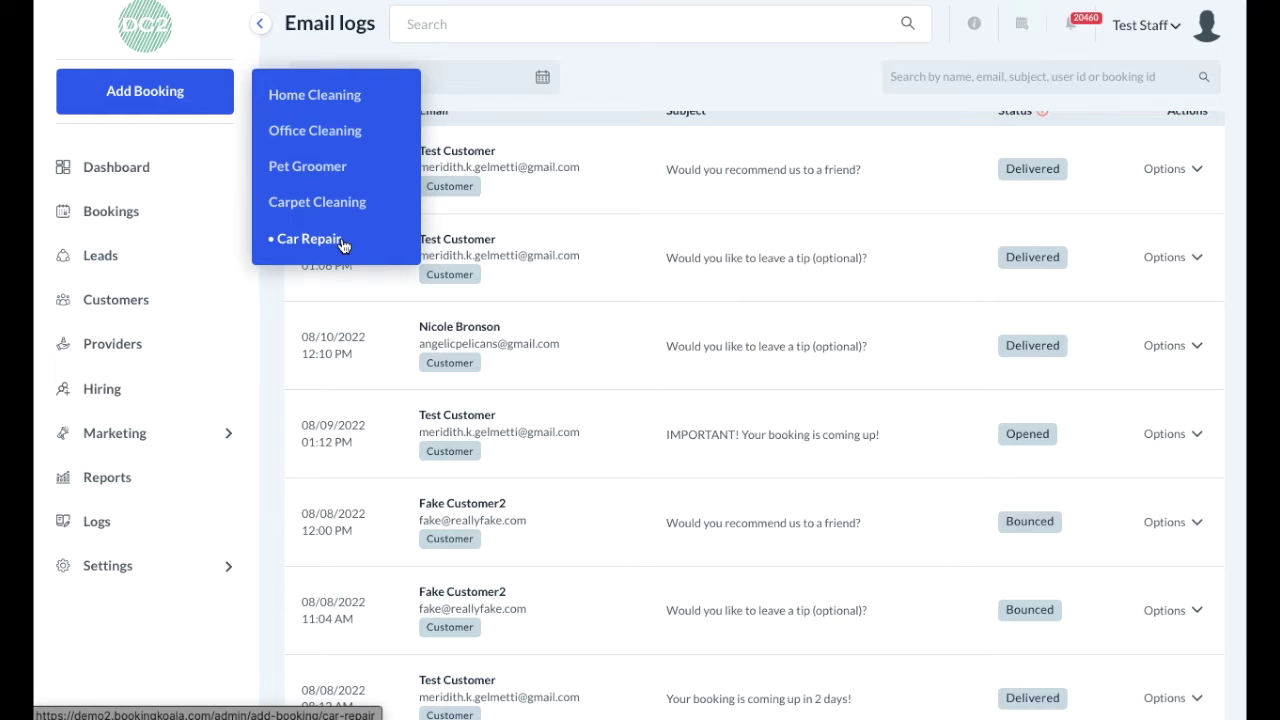
pyautogui.click(322, 100)
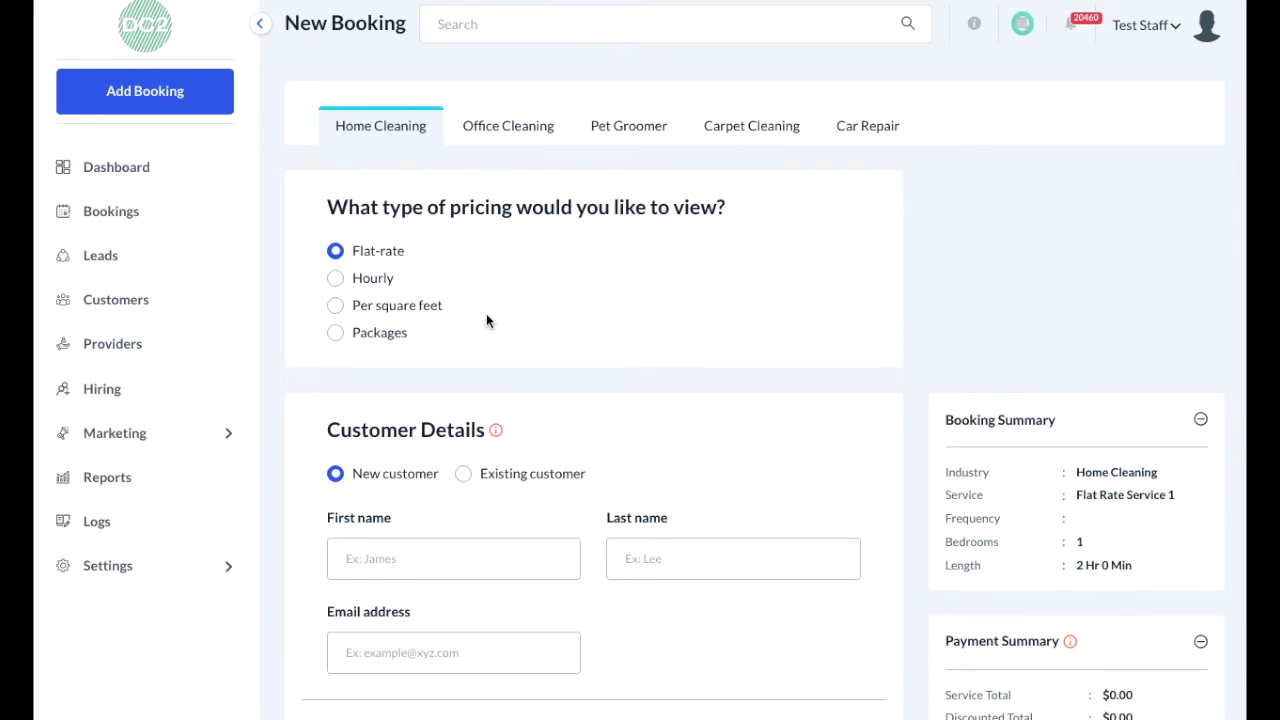
# Change the booking's pricing type from Flat-rate to Hourly, then to Per square feet, and review the form.
pyautogui.click(336, 279)
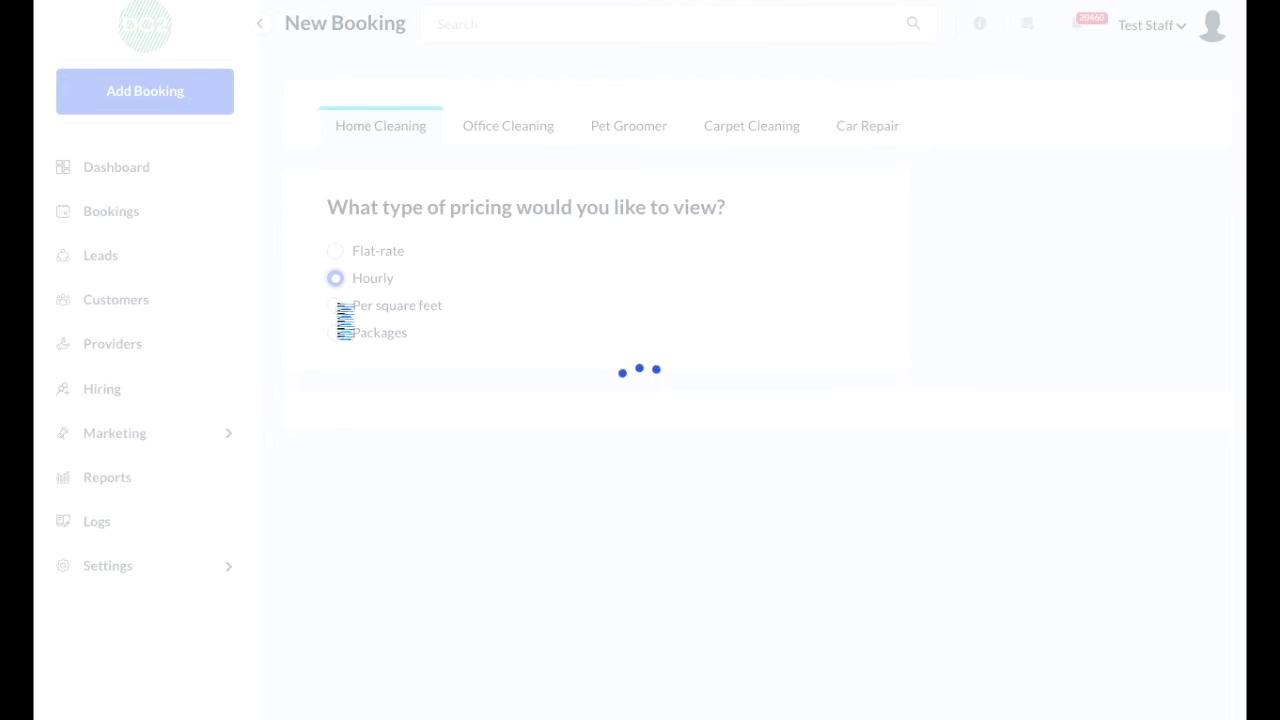
pyautogui.click(338, 305)
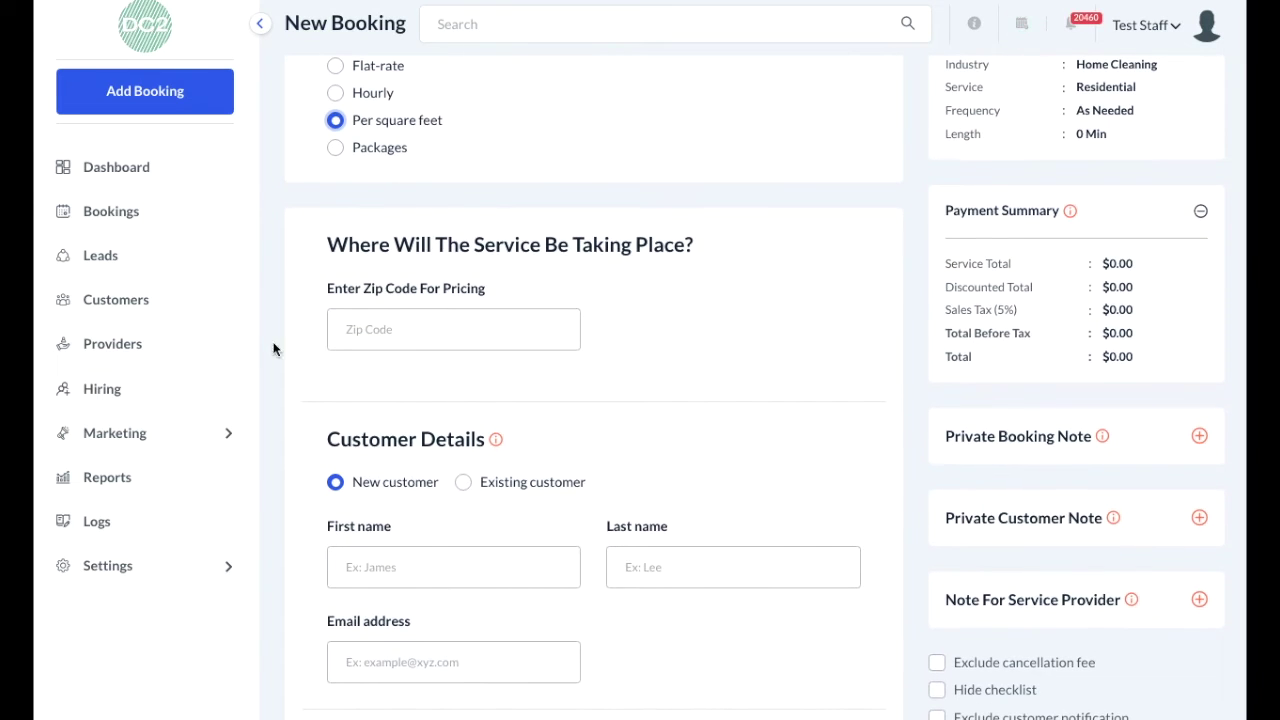
pyautogui.scroll(-5, 351, 375)
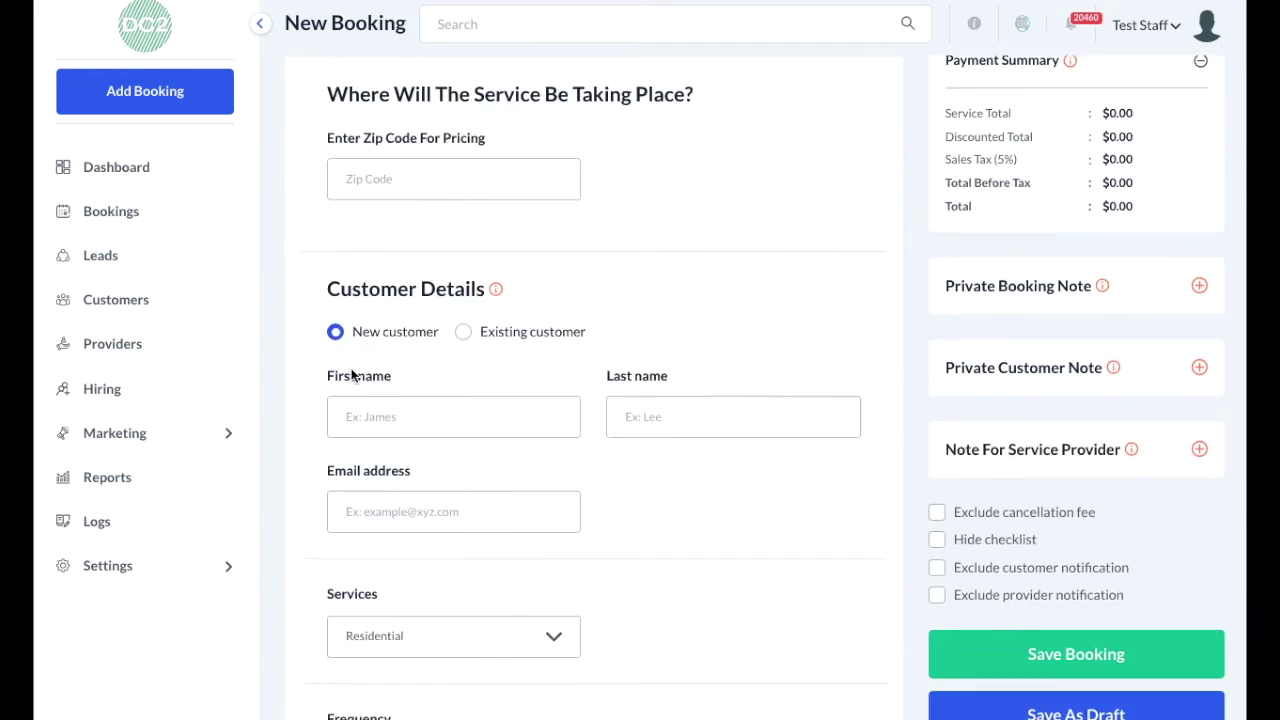
pyautogui.scroll(-2, 475, 418)
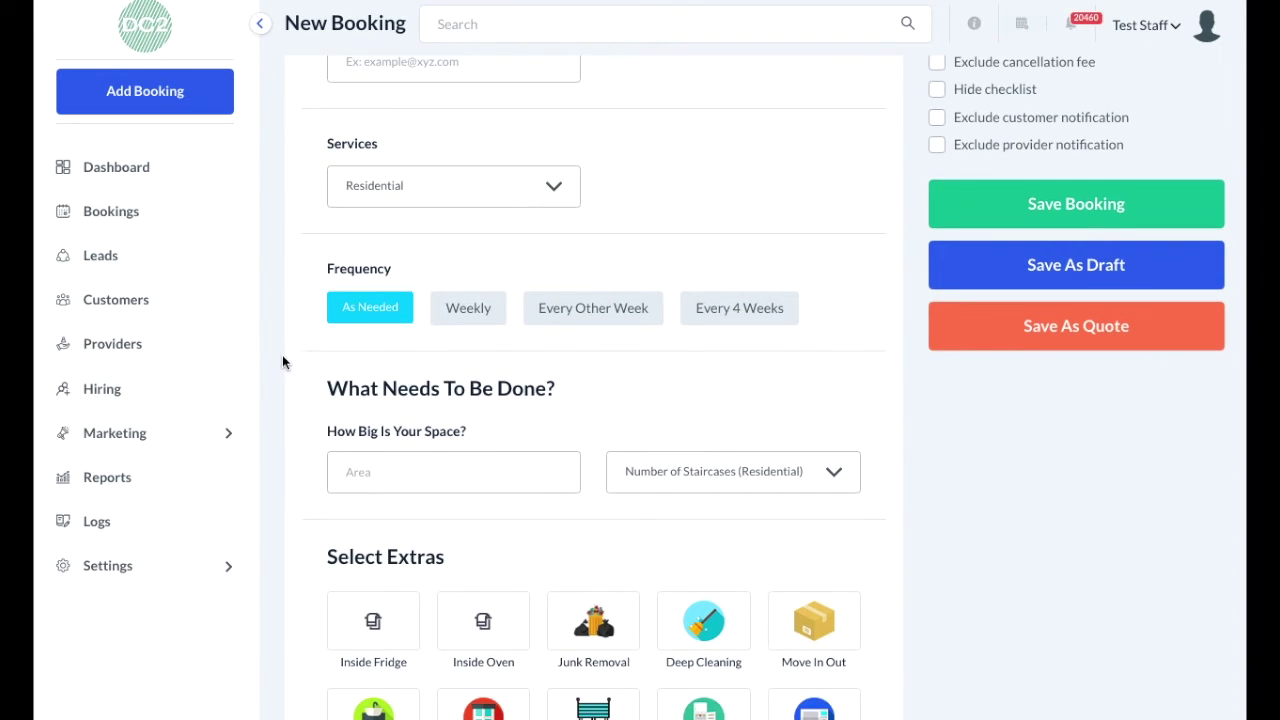
pyautogui.scroll(-2, 283, 358)
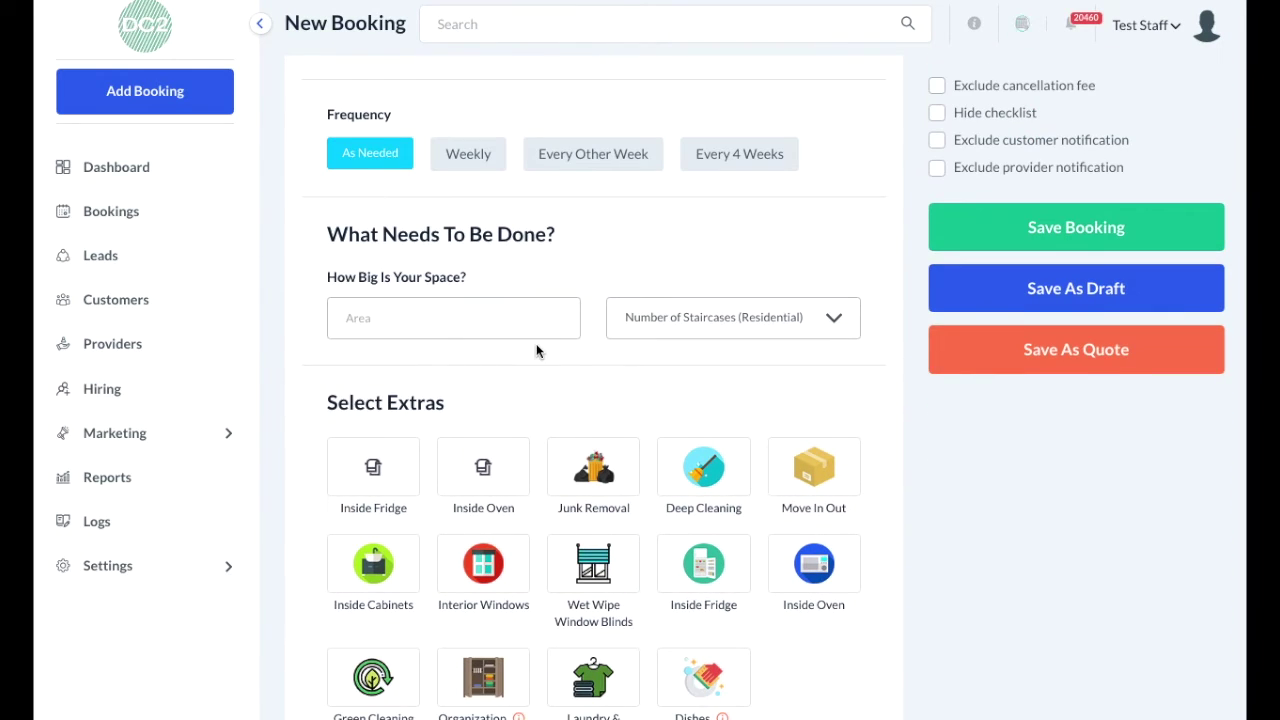
pyautogui.scroll(-3, 537, 349)
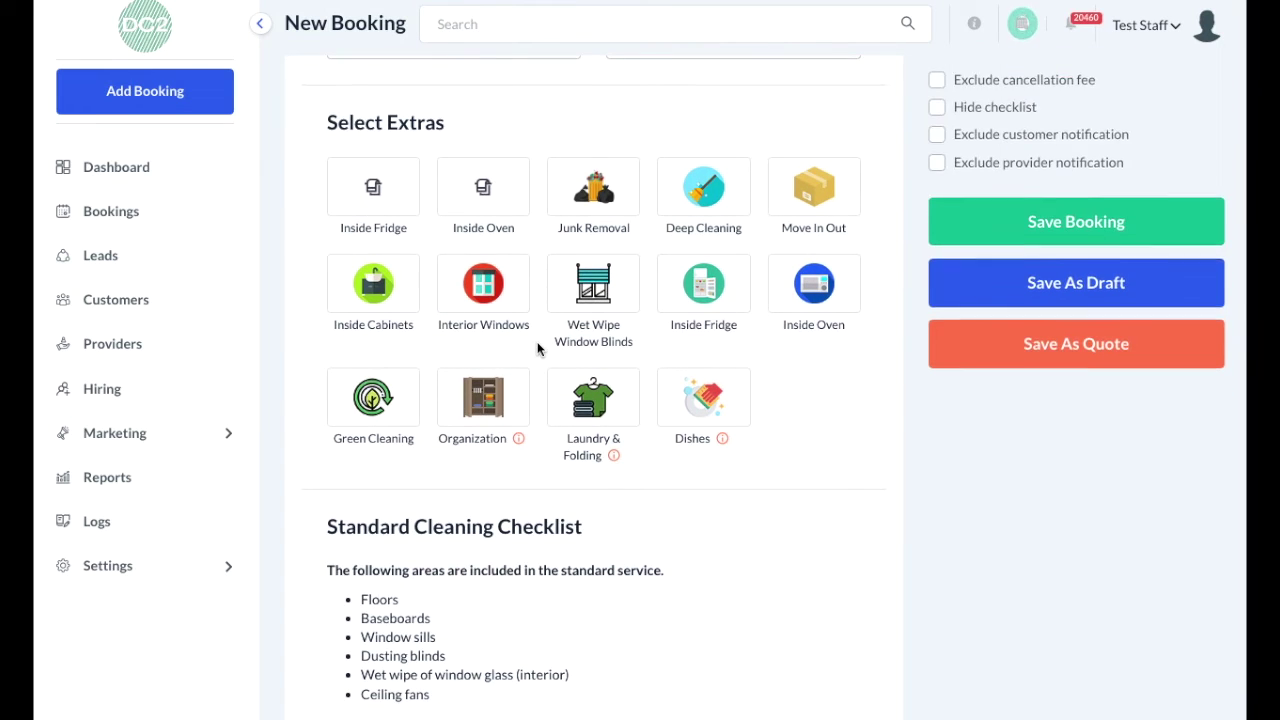
pyautogui.scroll(10, 537, 349)
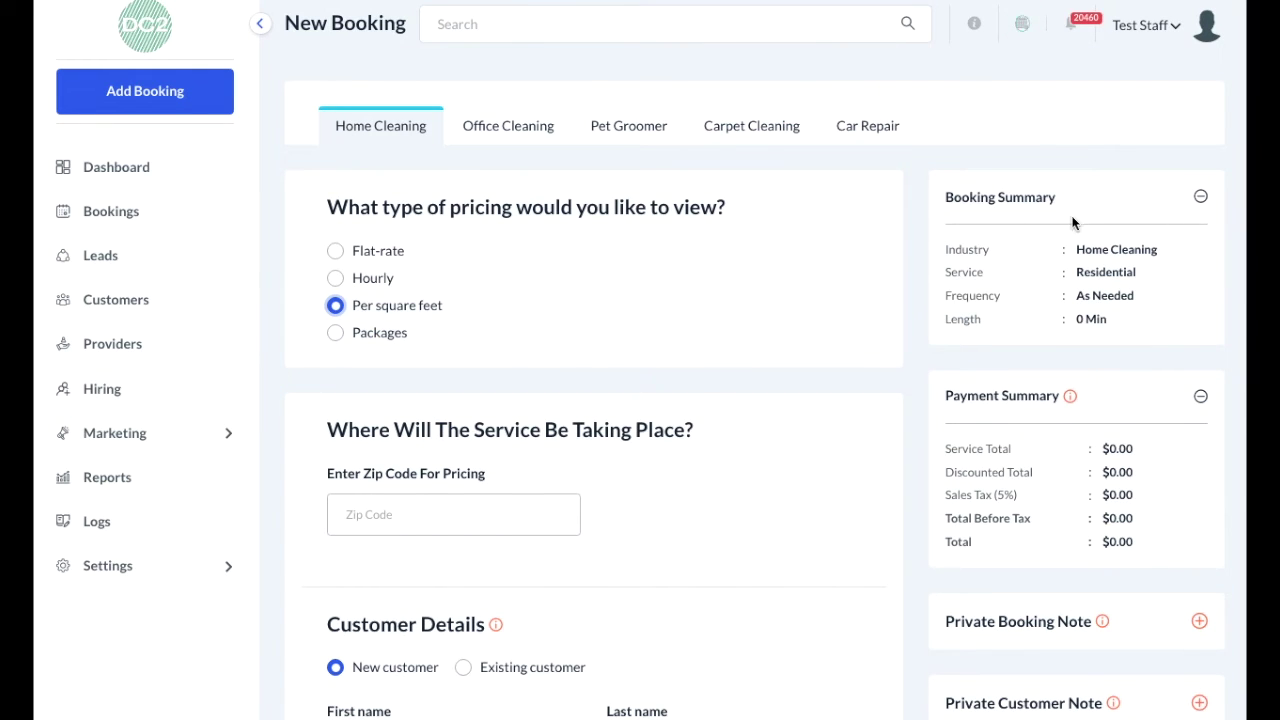
pyautogui.scroll(-2, 1090, 302)
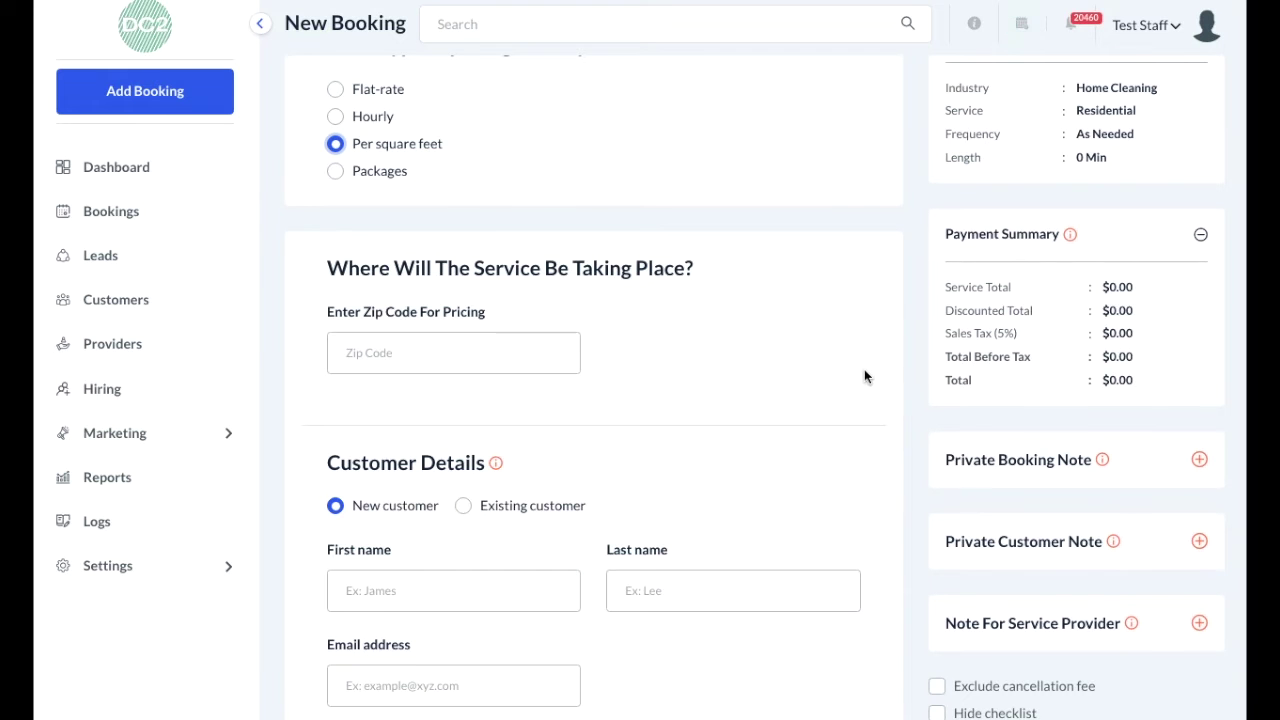
# Choose Cash/Check under Payment Information instead of a new credit card.
pyautogui.scroll(-20, 862, 377)
pyautogui.scroll(-12, 859, 366)
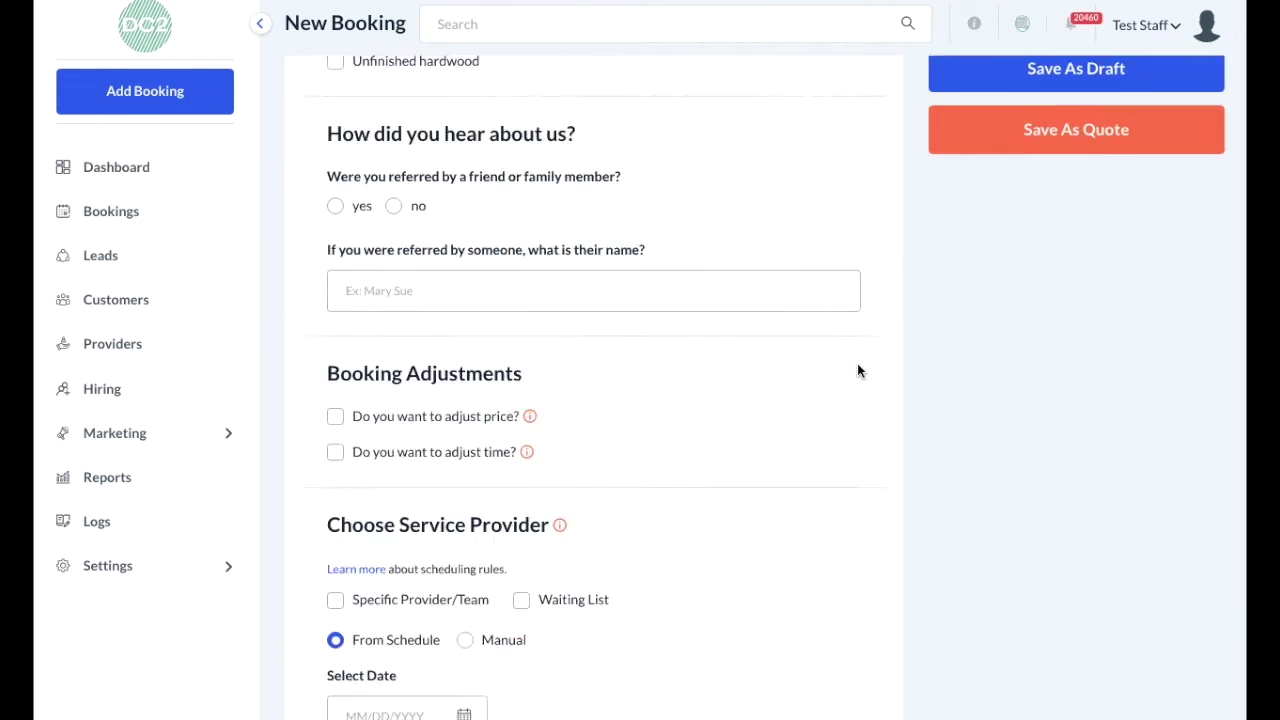
pyautogui.scroll(-2, 857, 371)
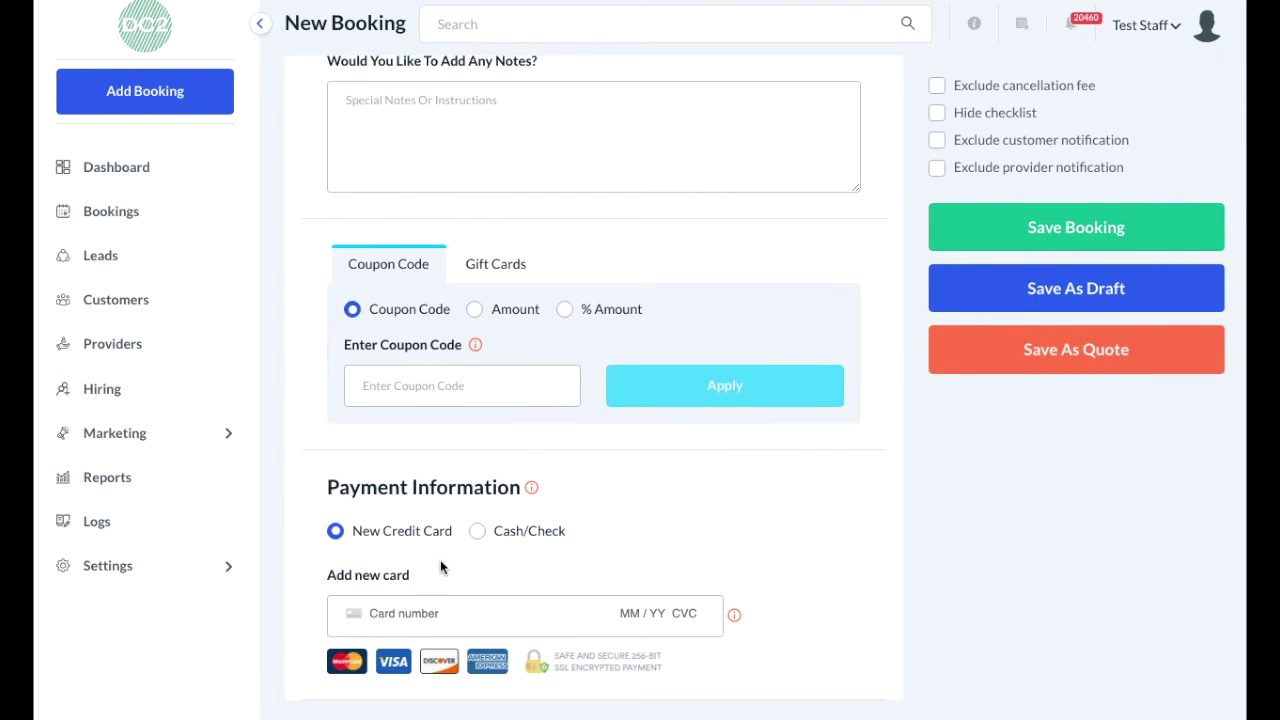
pyautogui.click(531, 542)
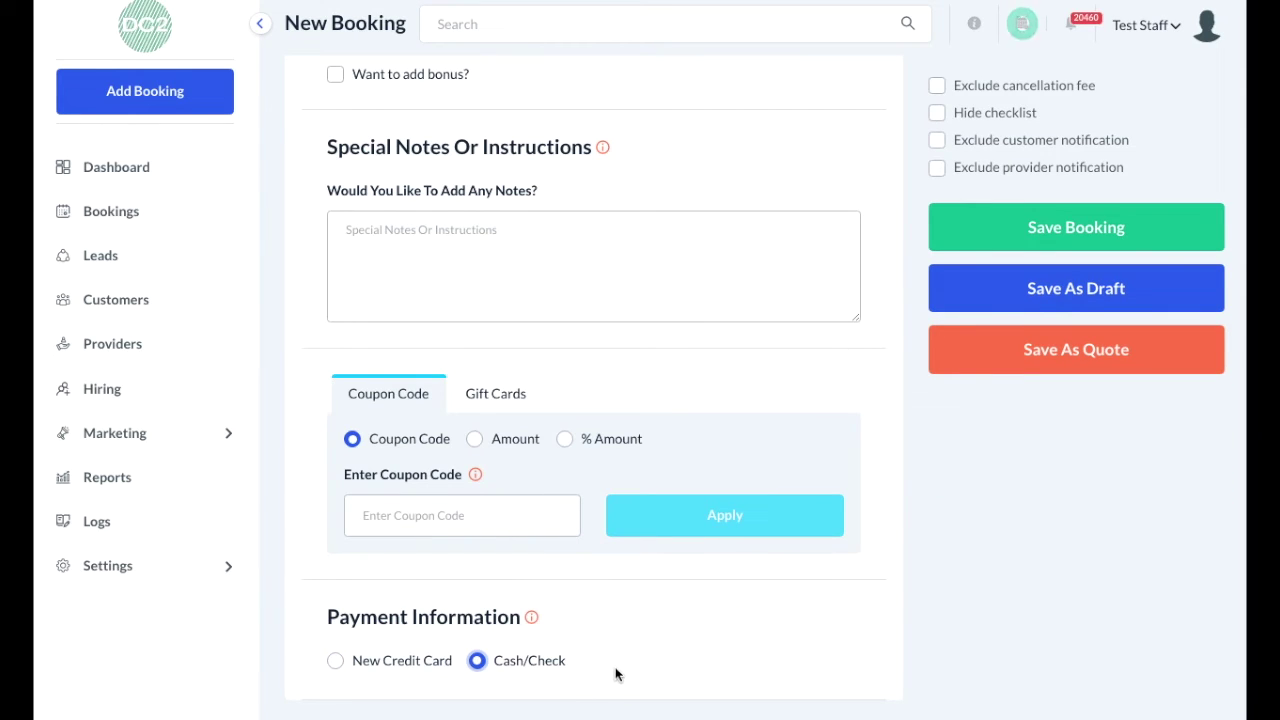
pyautogui.scroll(10, 704, 643)
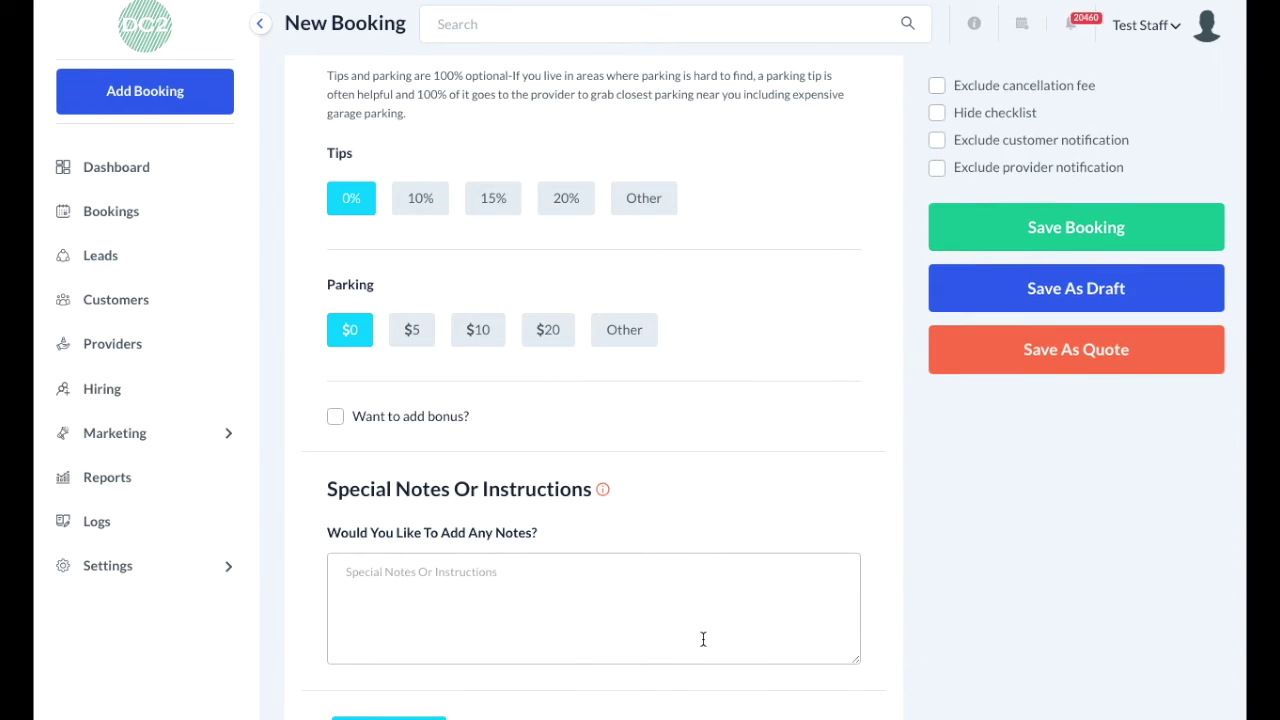
pyautogui.scroll(5, 700, 640)
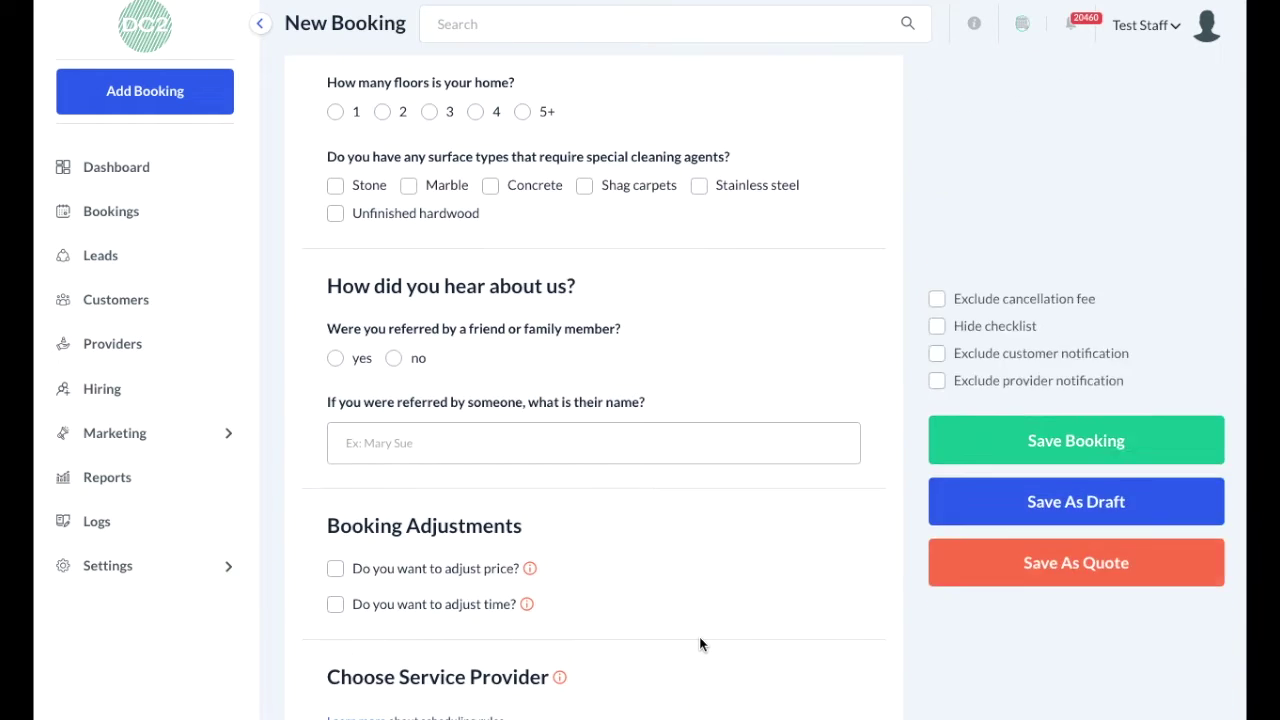
pyautogui.scroll(4, 710, 630)
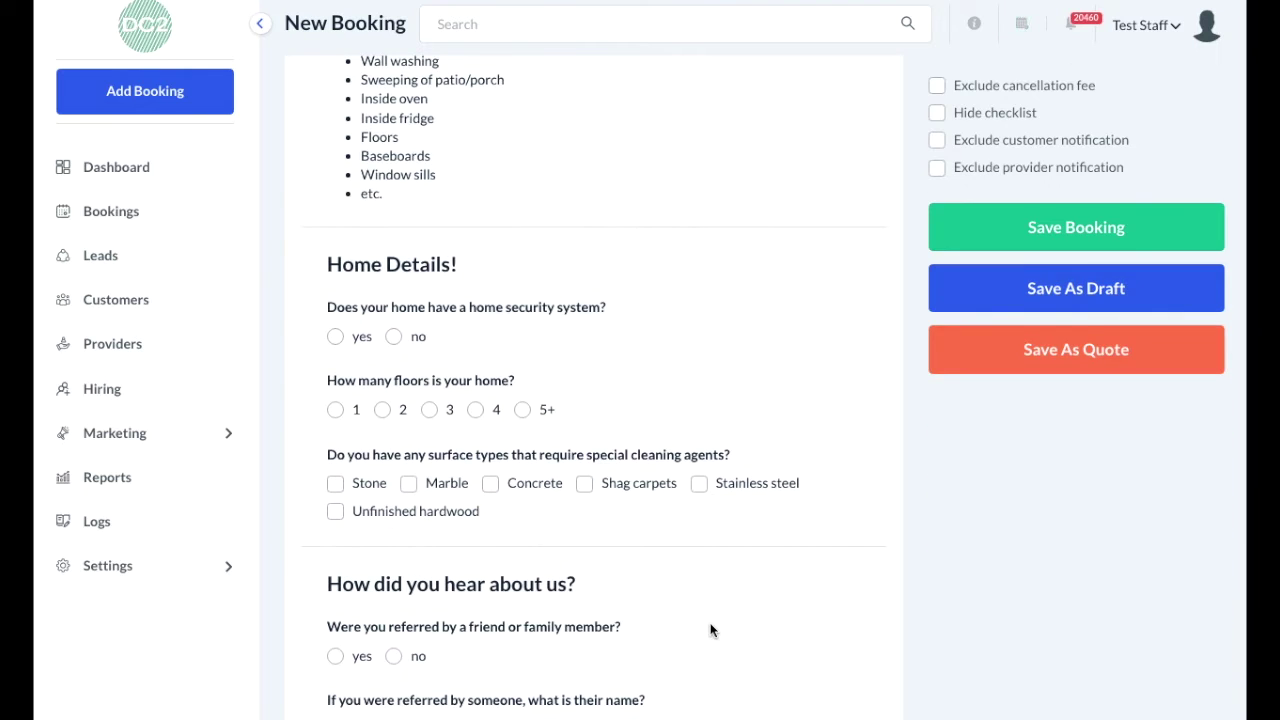
pyautogui.scroll(3, 711, 629)
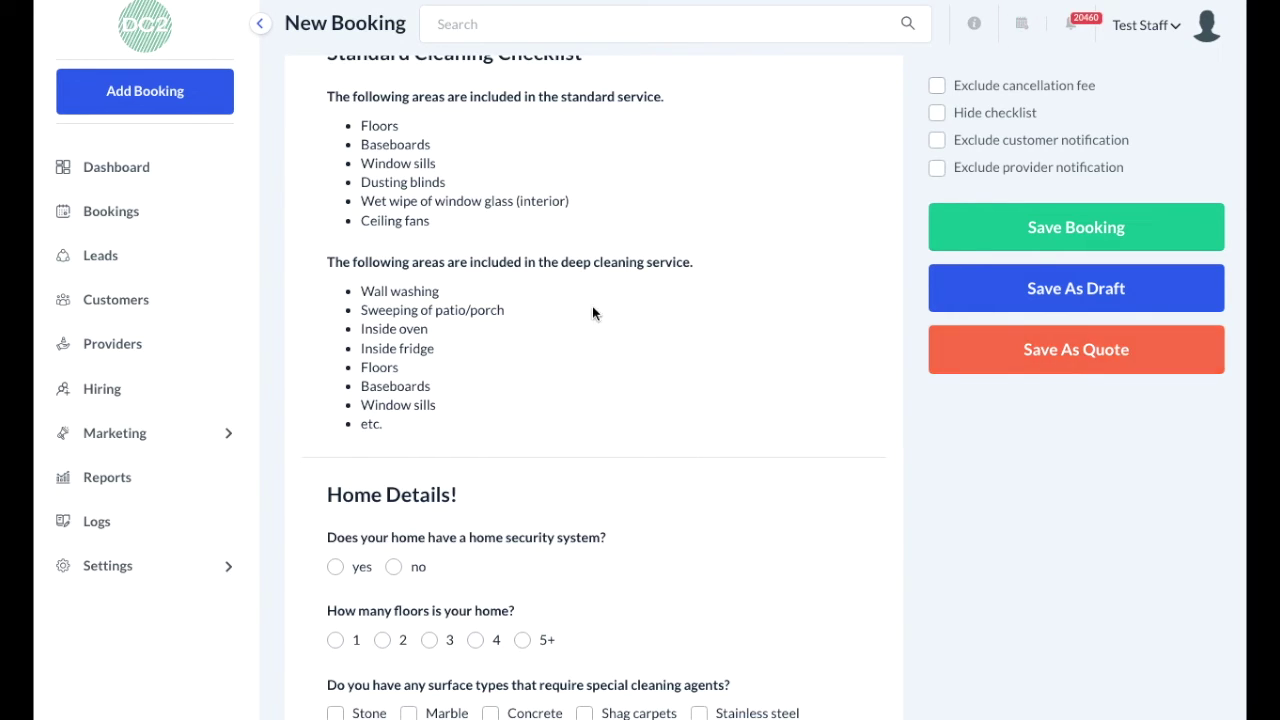
# Open Upcoming Bookings from the Bookings sidebar menu to see the Aug 14–20, 2022 week.
pyautogui.moveTo(240, 222)
pyautogui.moveTo(147, 180)
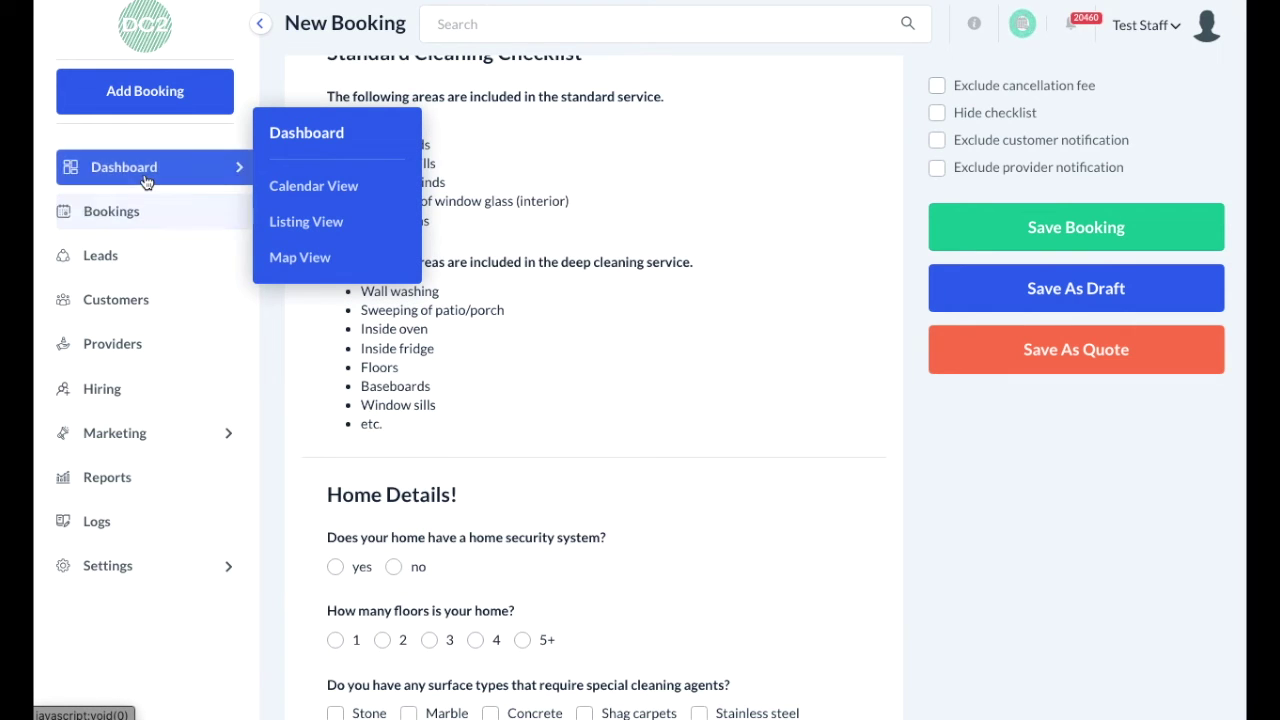
pyautogui.moveTo(153, 220)
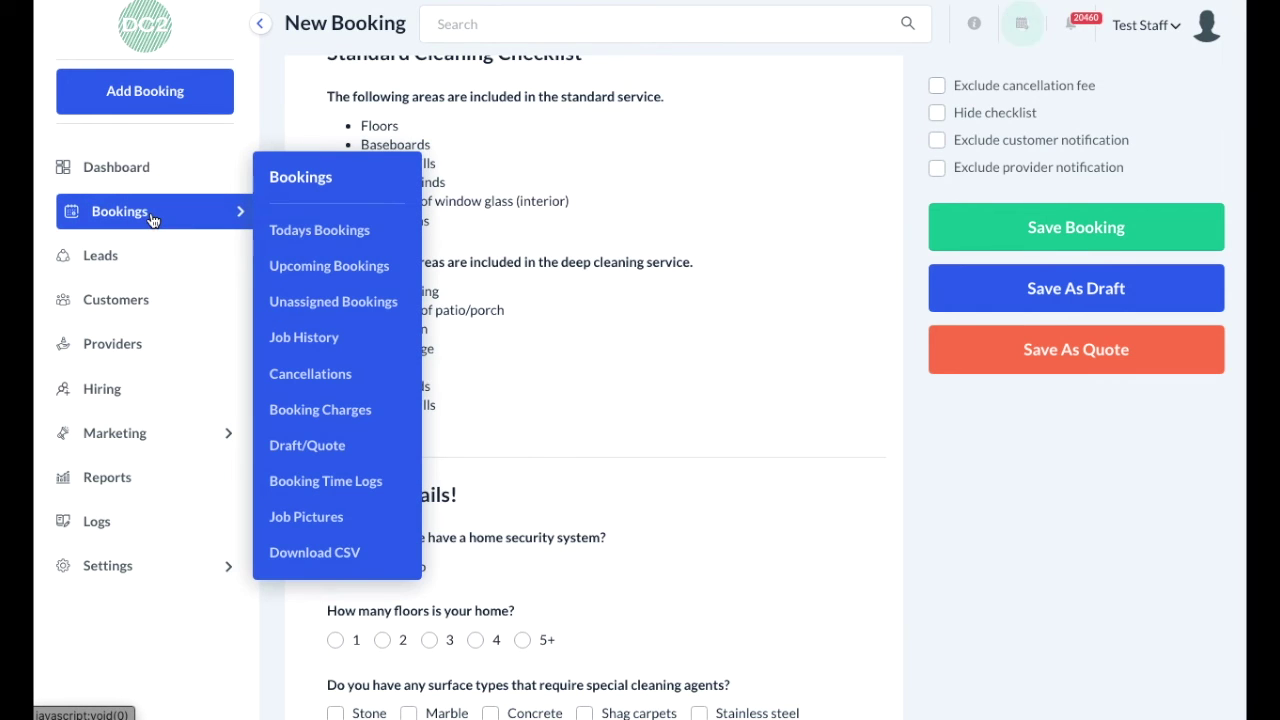
pyautogui.click(349, 266)
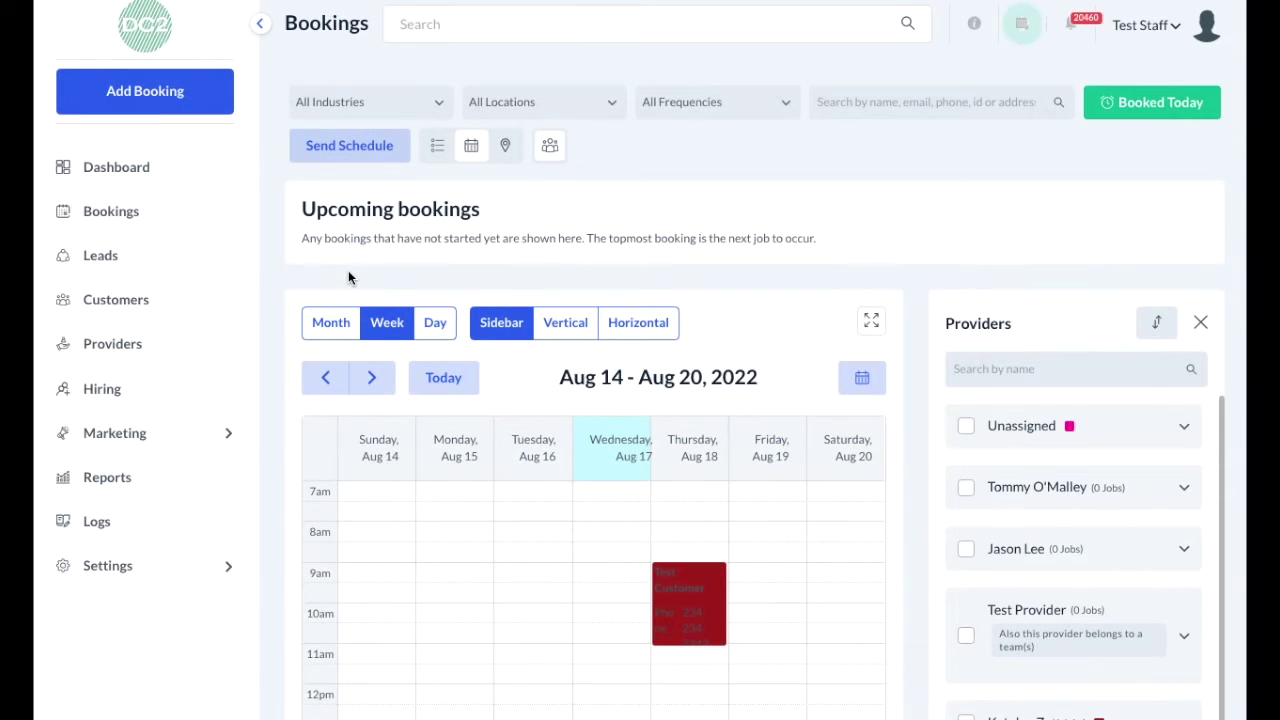
pyautogui.scroll(-2, 348, 272)
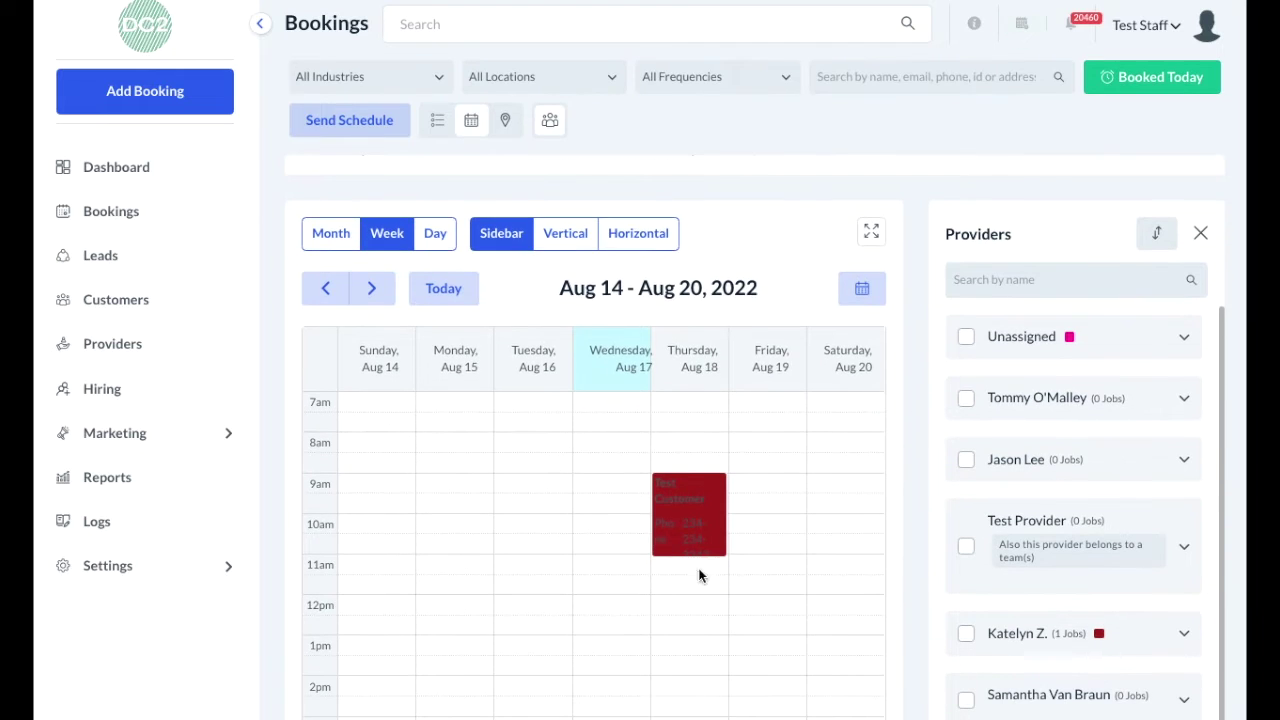
# Open the Thursday 08/18/2022 09:00 AM booking's summary and scroll through its Cash/Check, $190.51 details.
pyautogui.click(692, 517)
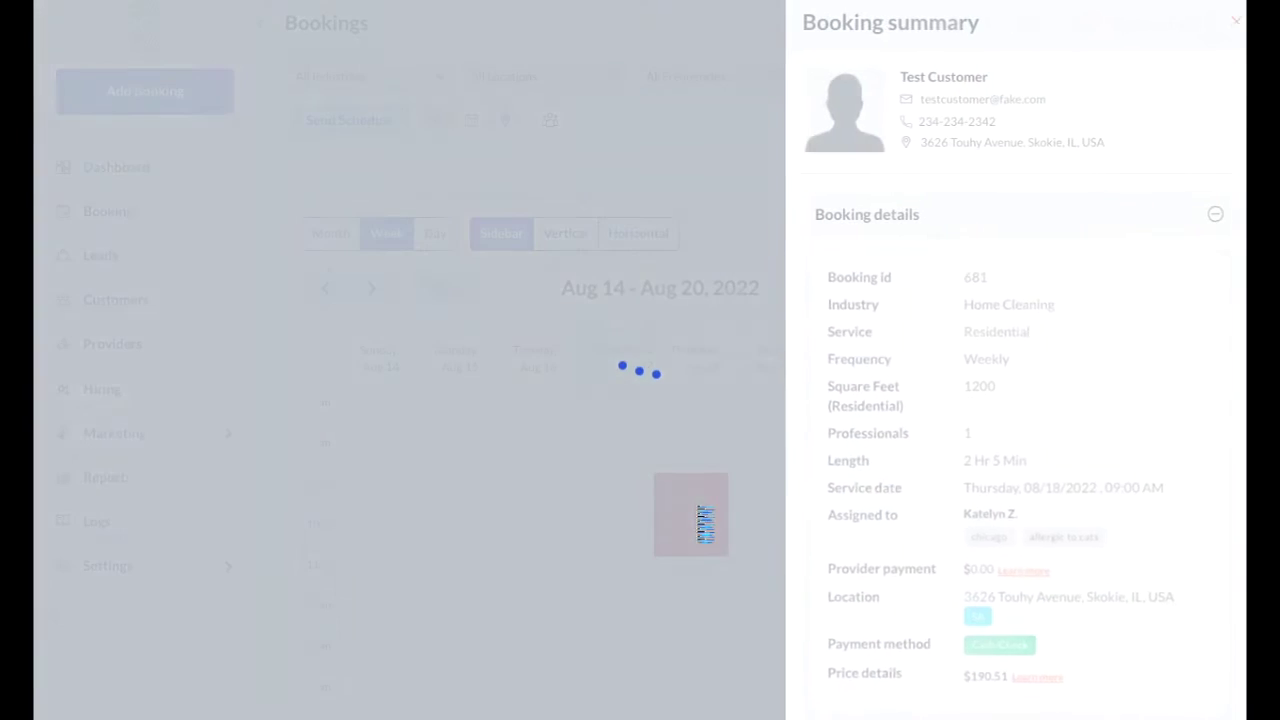
pyautogui.scroll(-3, 850, 523)
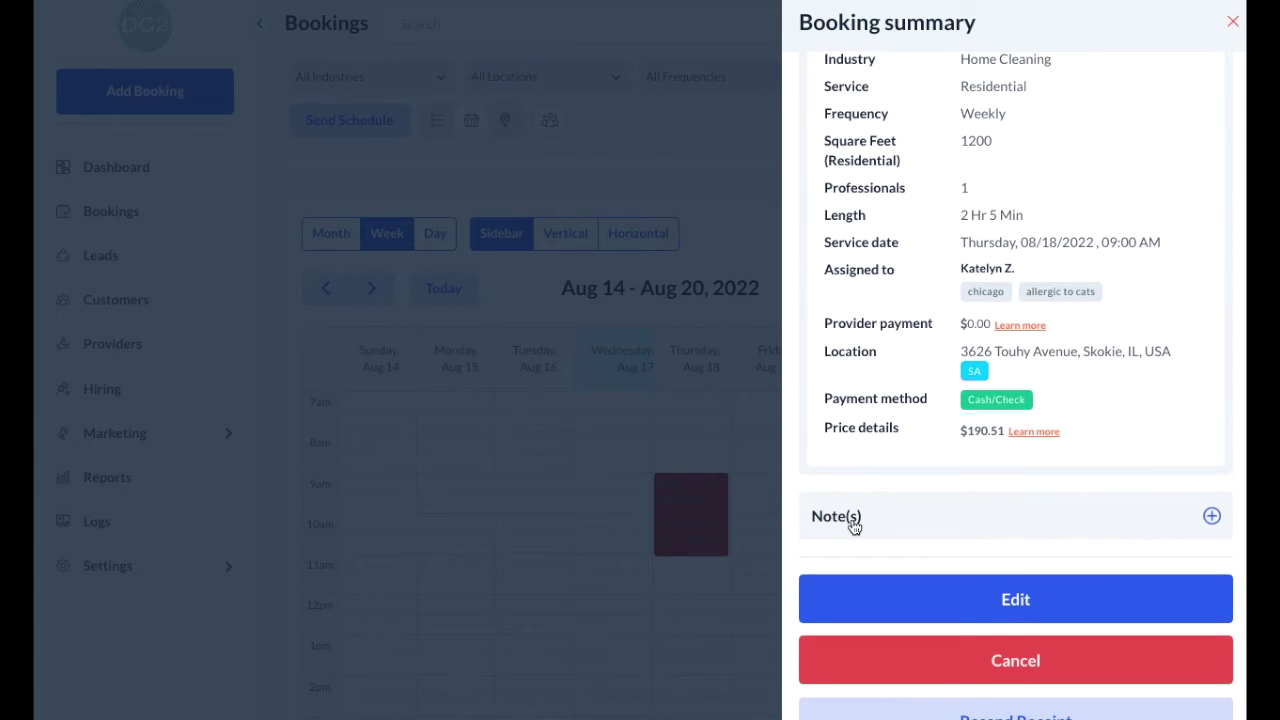
pyautogui.scroll(-1, 853, 524)
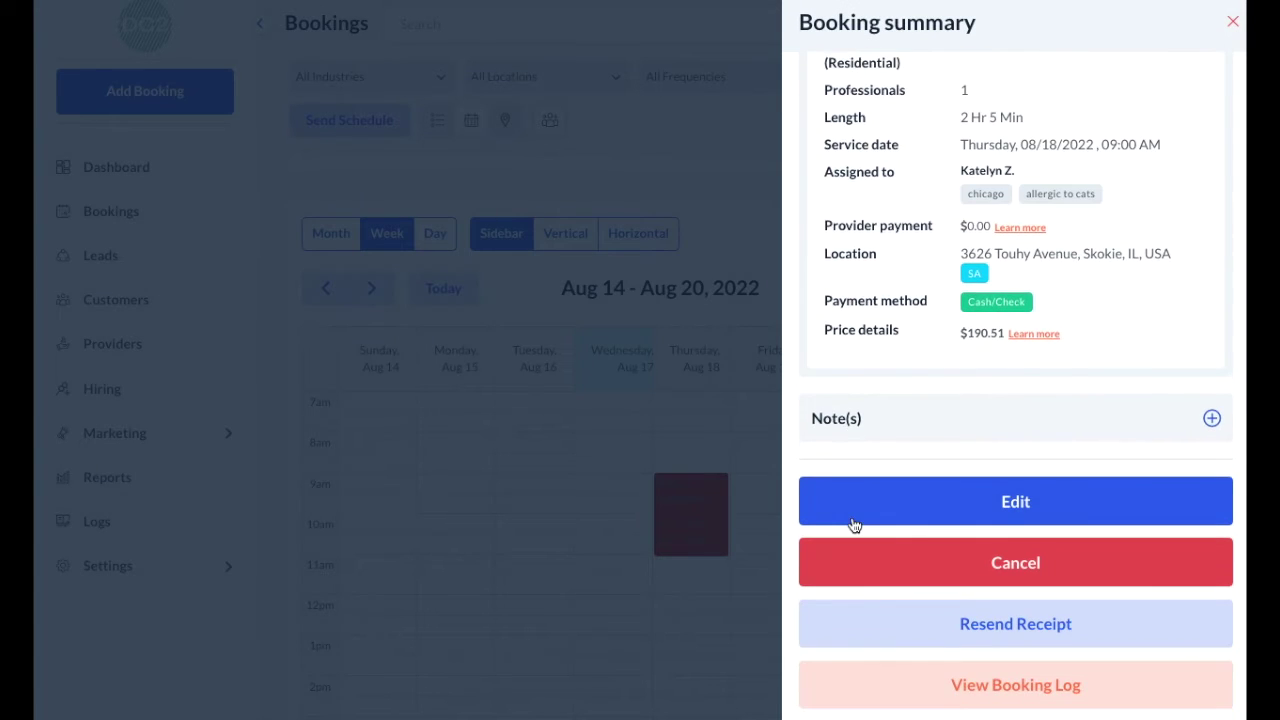
# Edit the Thursday booking and scroll its Reschedule Booking form down to Assigned To.
pyautogui.click(977, 508)
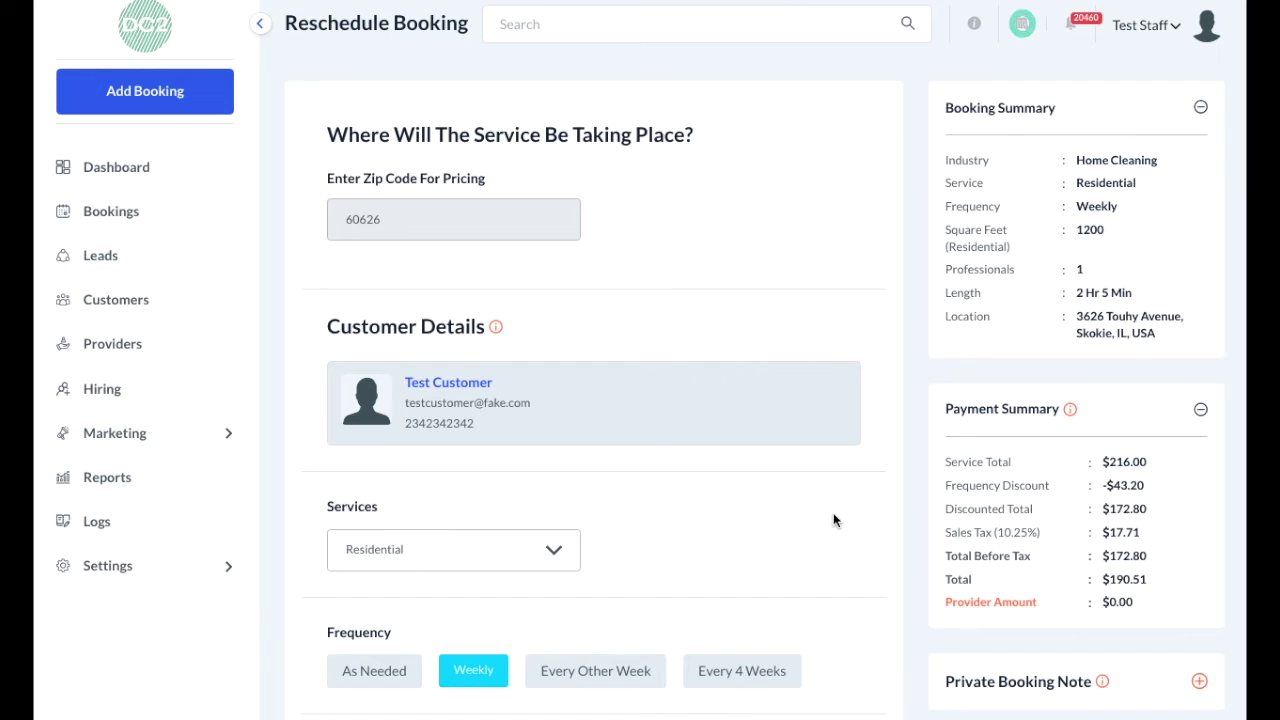
pyautogui.scroll(-3, 777, 494)
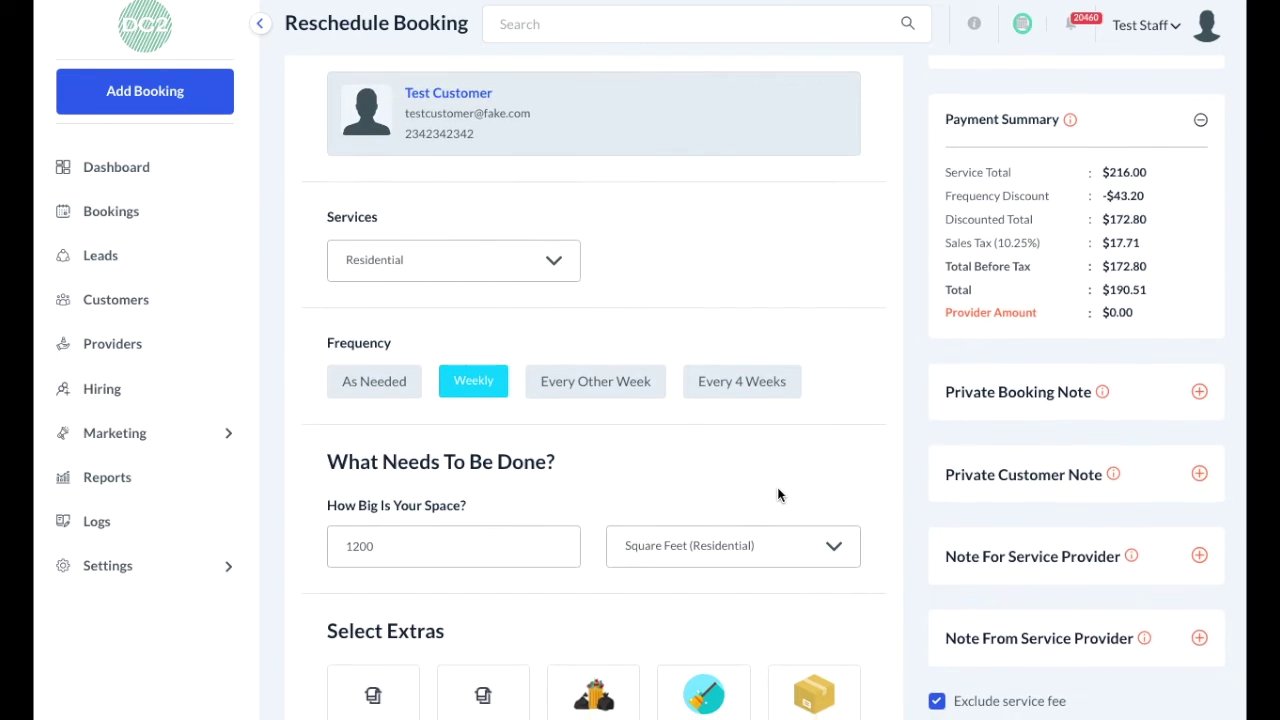
pyautogui.scroll(-2, 777, 494)
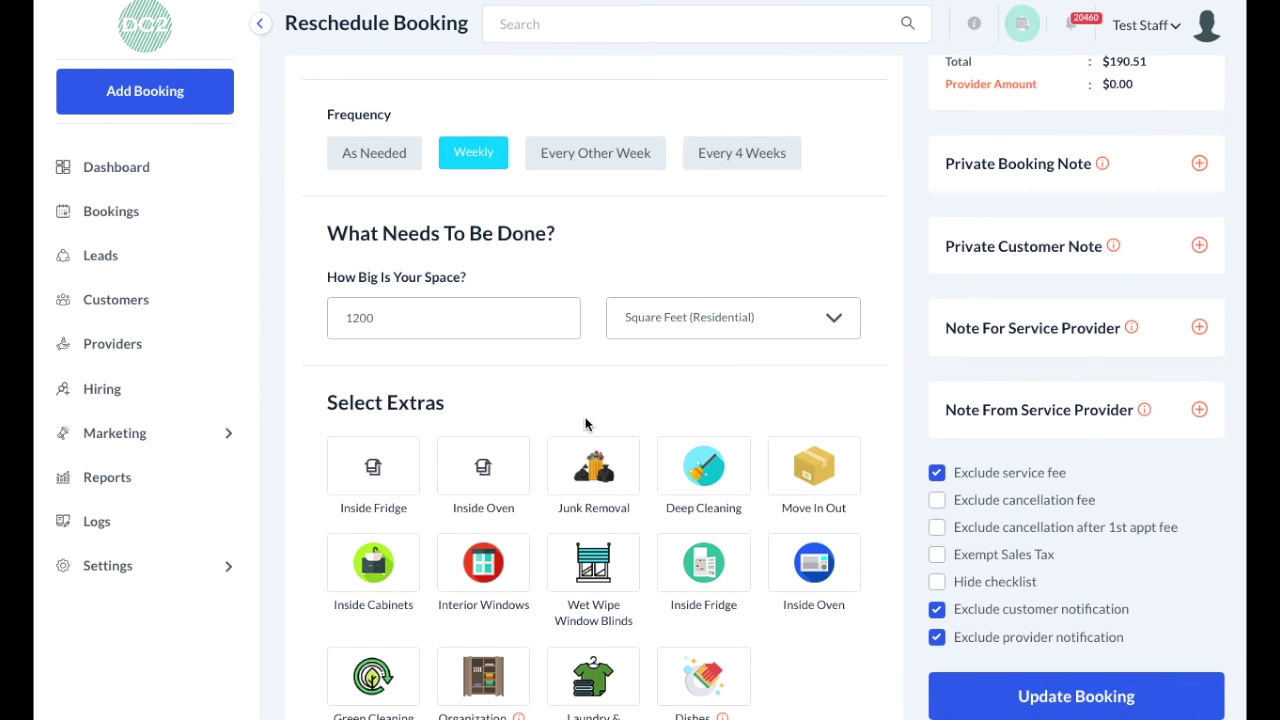
pyautogui.scroll(-3, 594, 406)
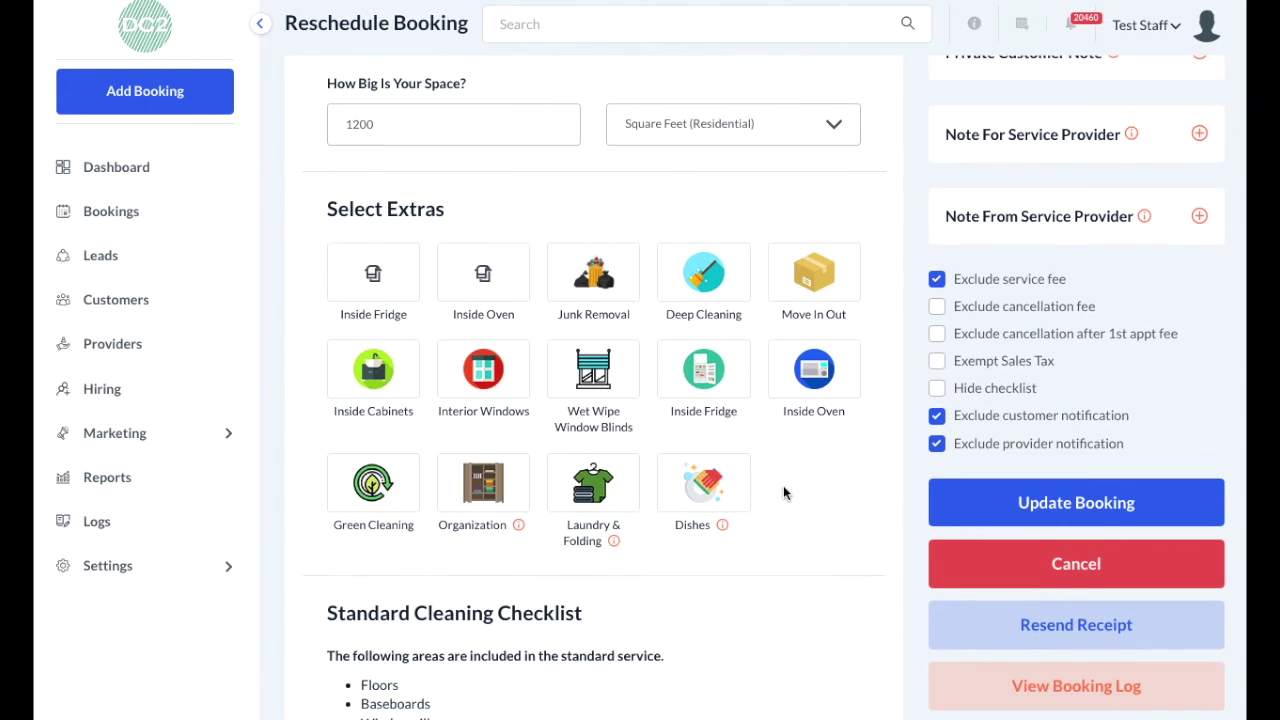
pyautogui.scroll(-10, 784, 485)
pyautogui.scroll(-7, 785, 490)
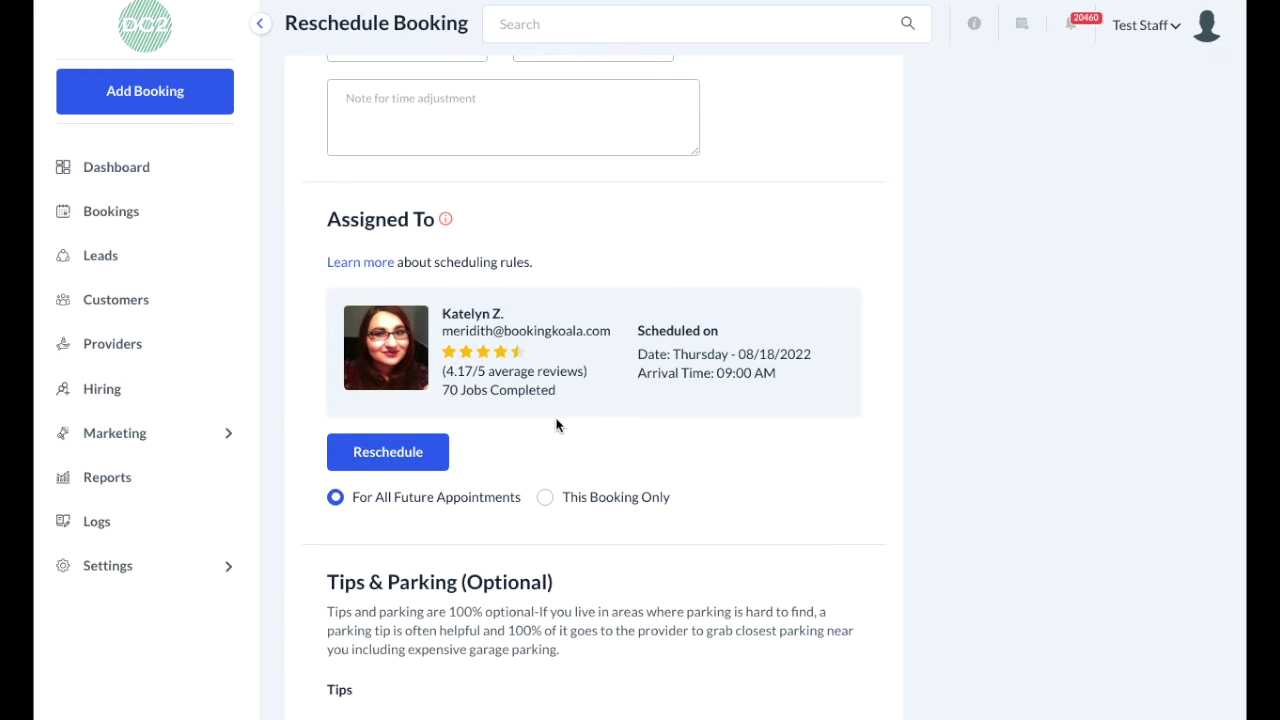
# Reveal the rescheduling options and apply the reschedule to This Booking Only.
pyautogui.click(391, 458)
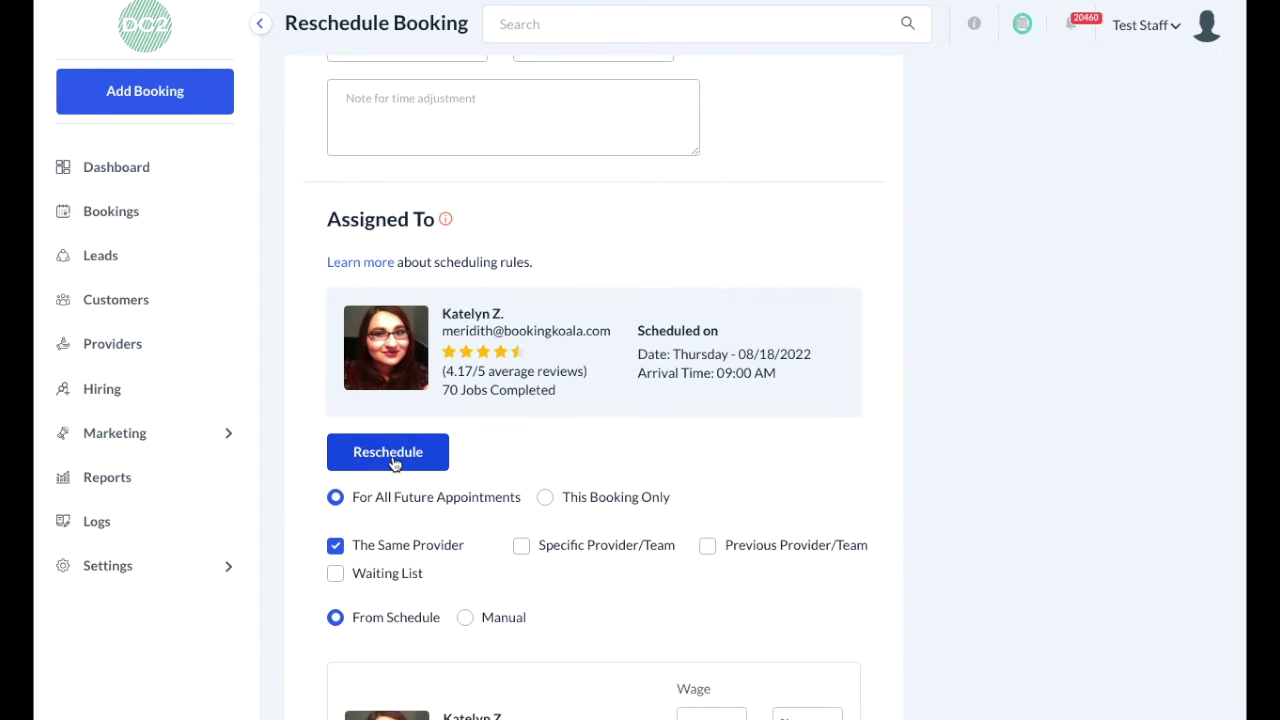
pyautogui.scroll(-1, 410, 480)
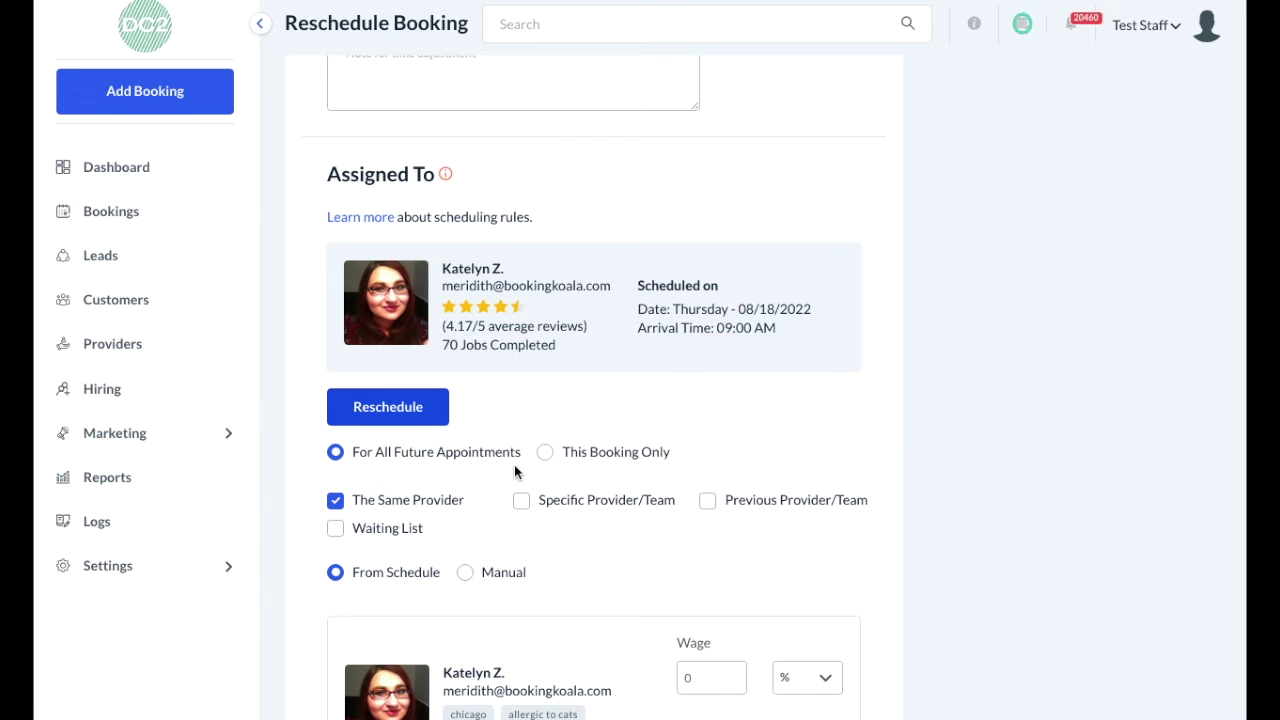
pyautogui.click(603, 456)
pyautogui.scroll(-1, 601, 459)
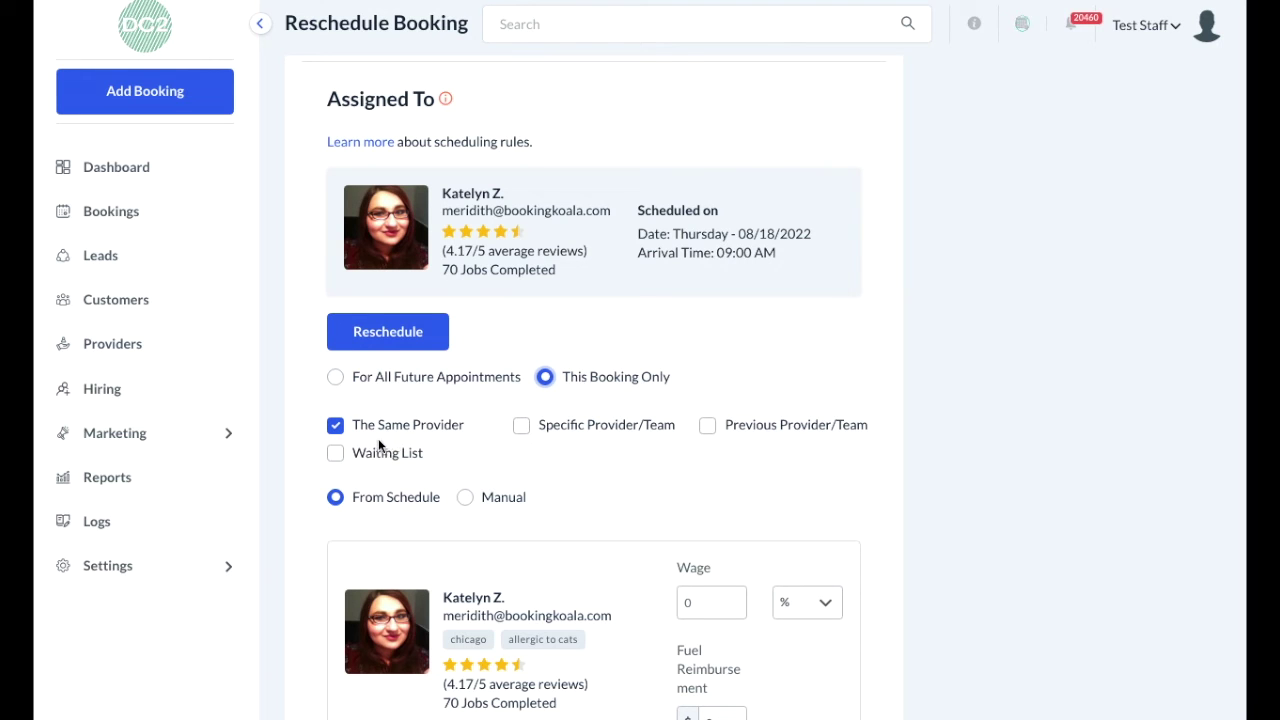
pyautogui.scroll(-3, 443, 437)
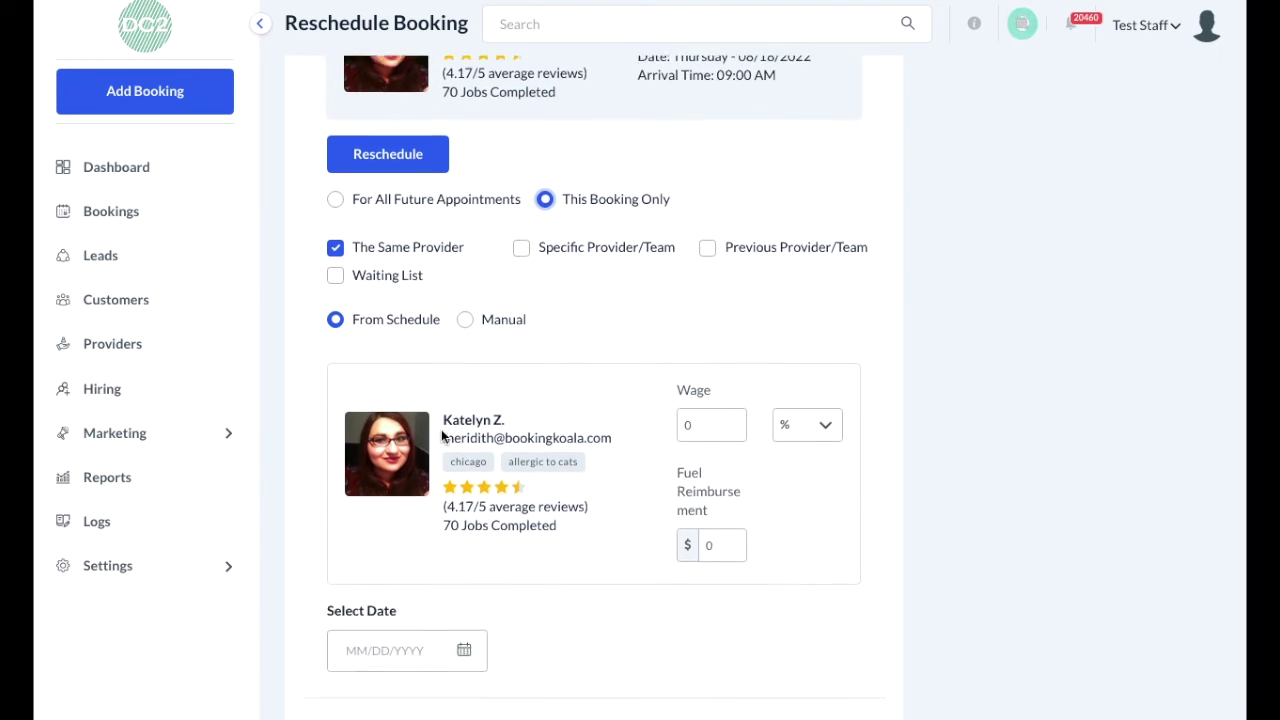
pyautogui.scroll(1, 441, 438)
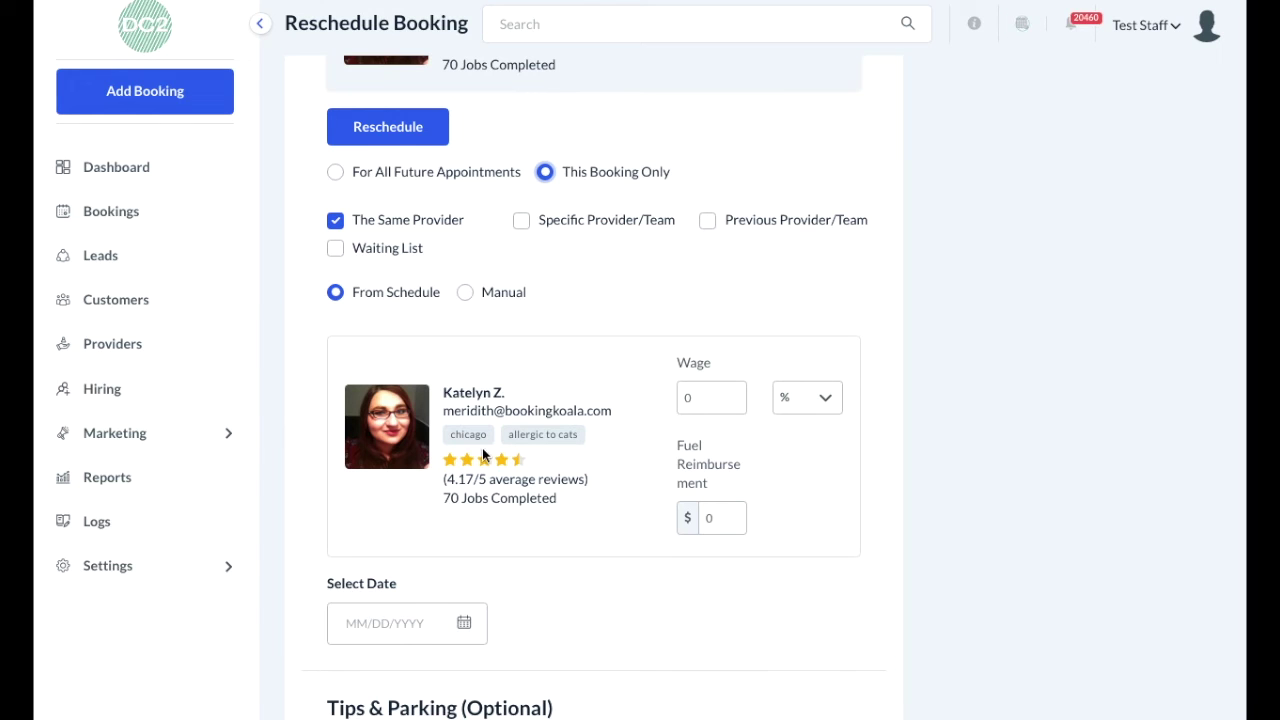
# Try the specific and previous provider options without choosing anyone, then enable Waiting List.
pyautogui.click(521, 222)
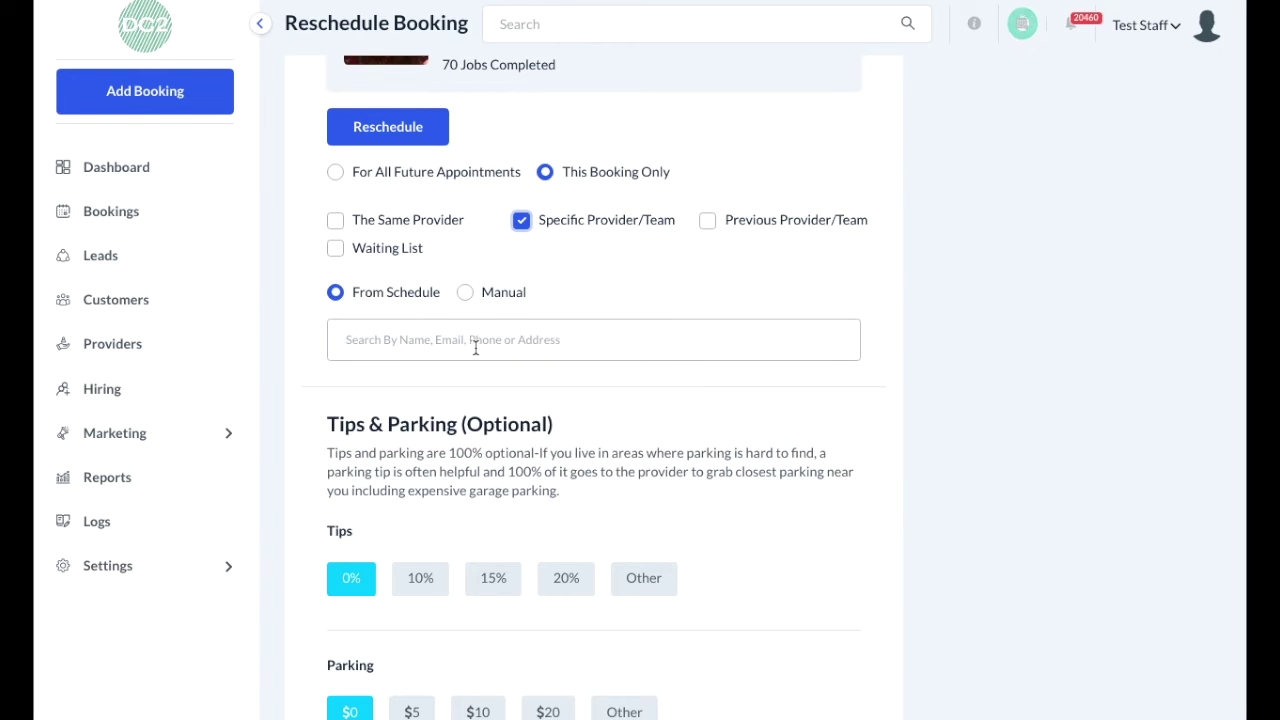
pyautogui.click(709, 226)
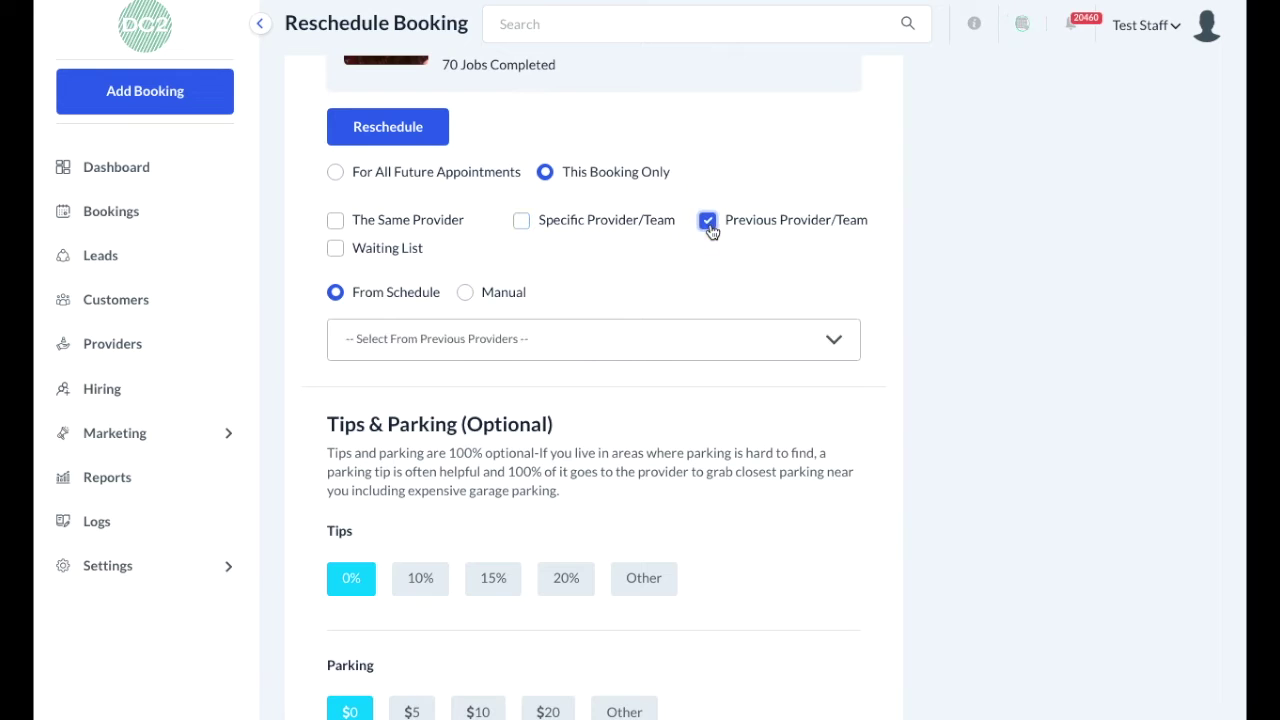
pyautogui.click(754, 343)
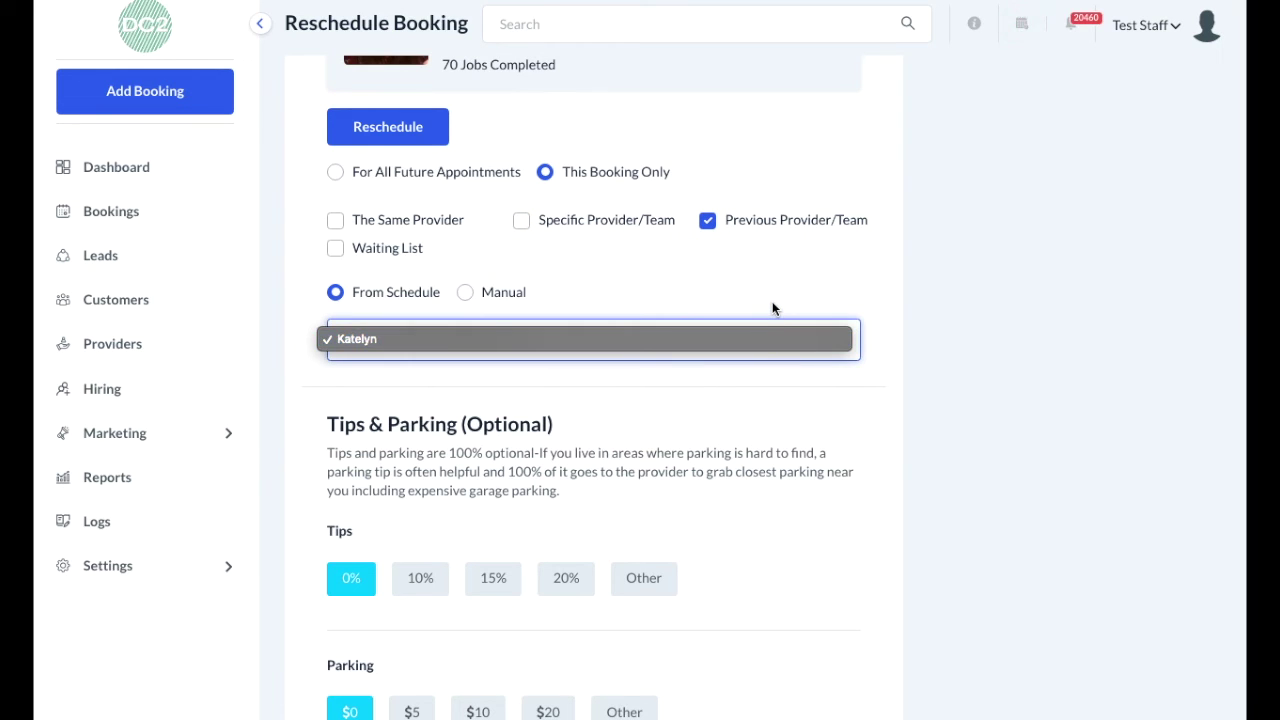
pyautogui.click(772, 305)
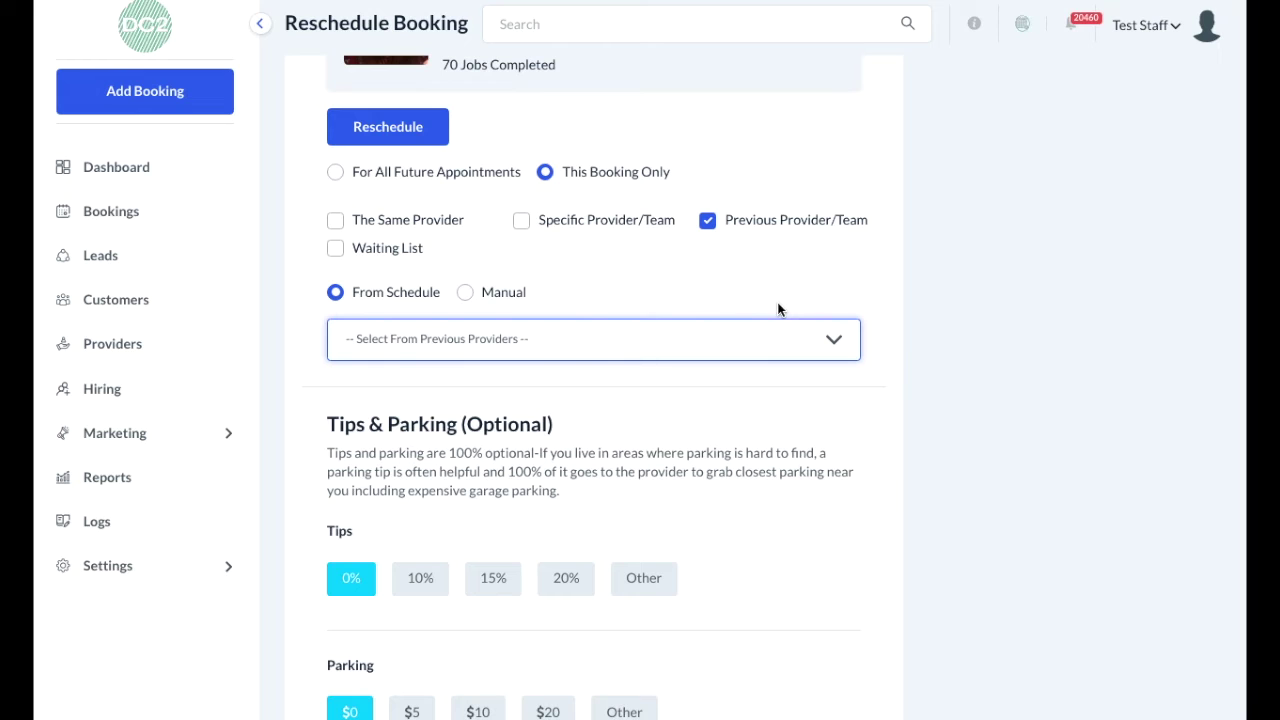
pyautogui.click(335, 250)
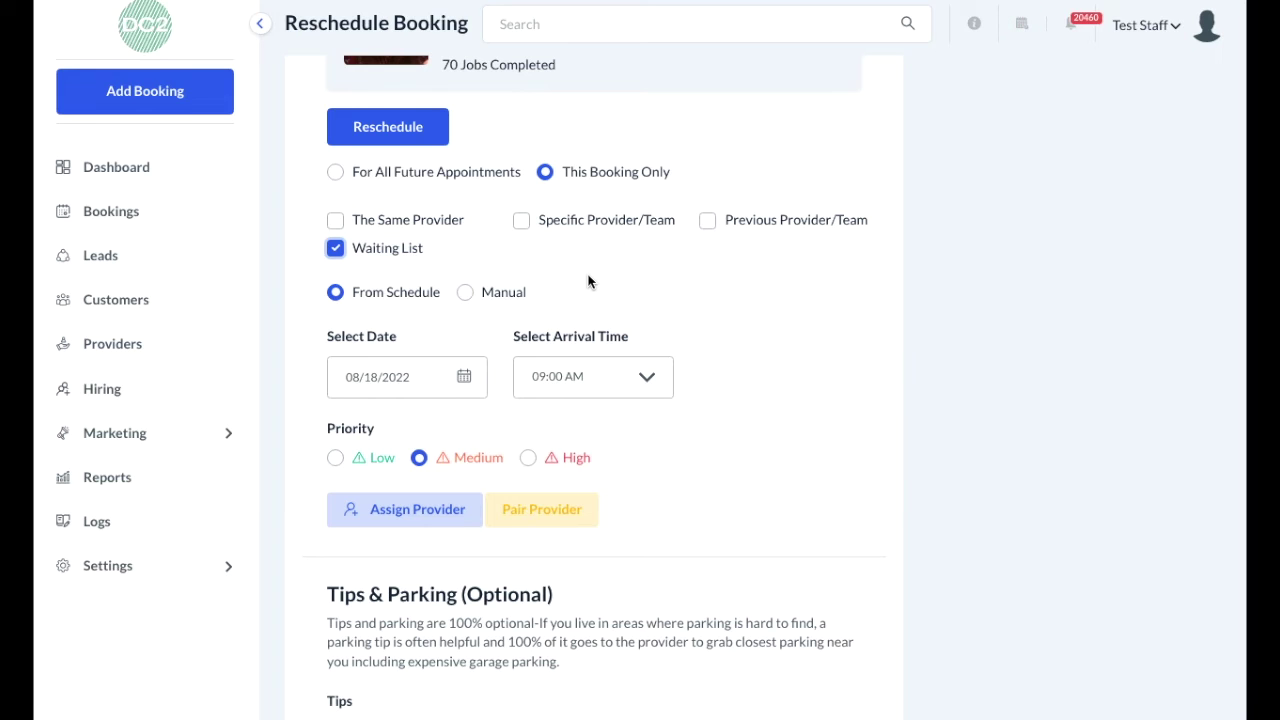
# Switch to manual rescheduling and pick 17 August 2022 as the new date.
pyautogui.click(470, 298)
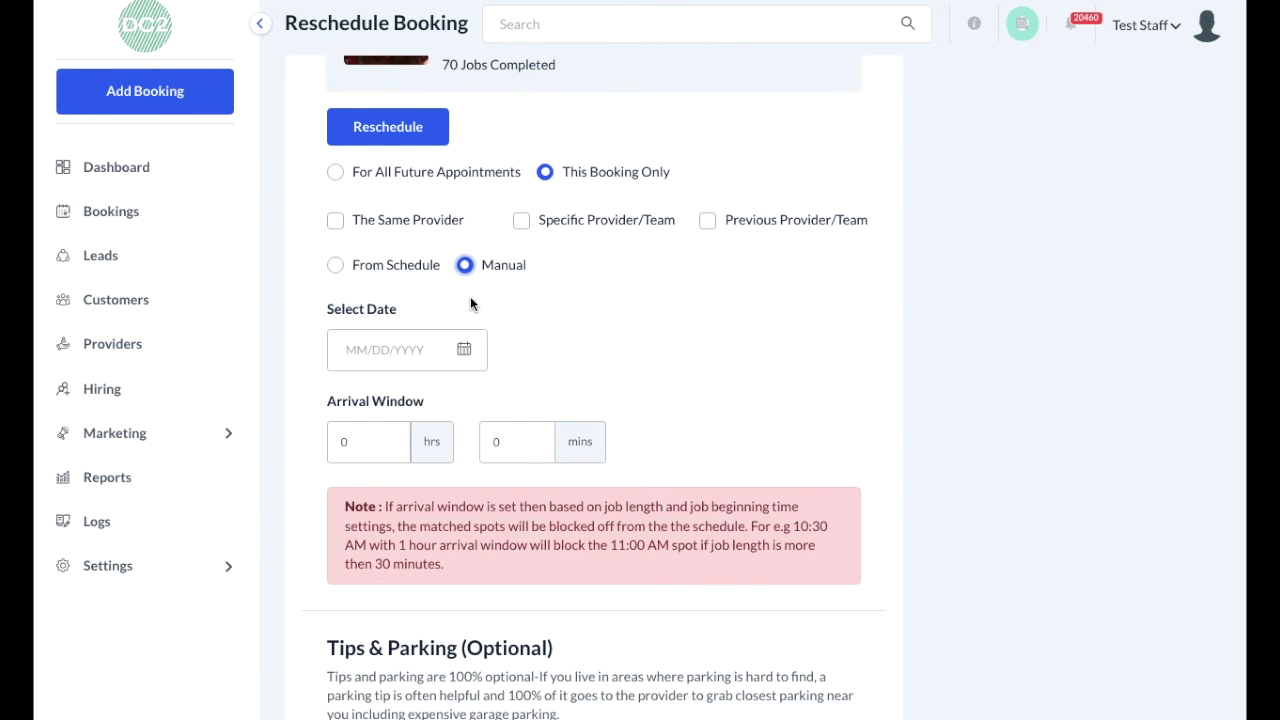
pyautogui.click(420, 353)
pyautogui.click(637, 425)
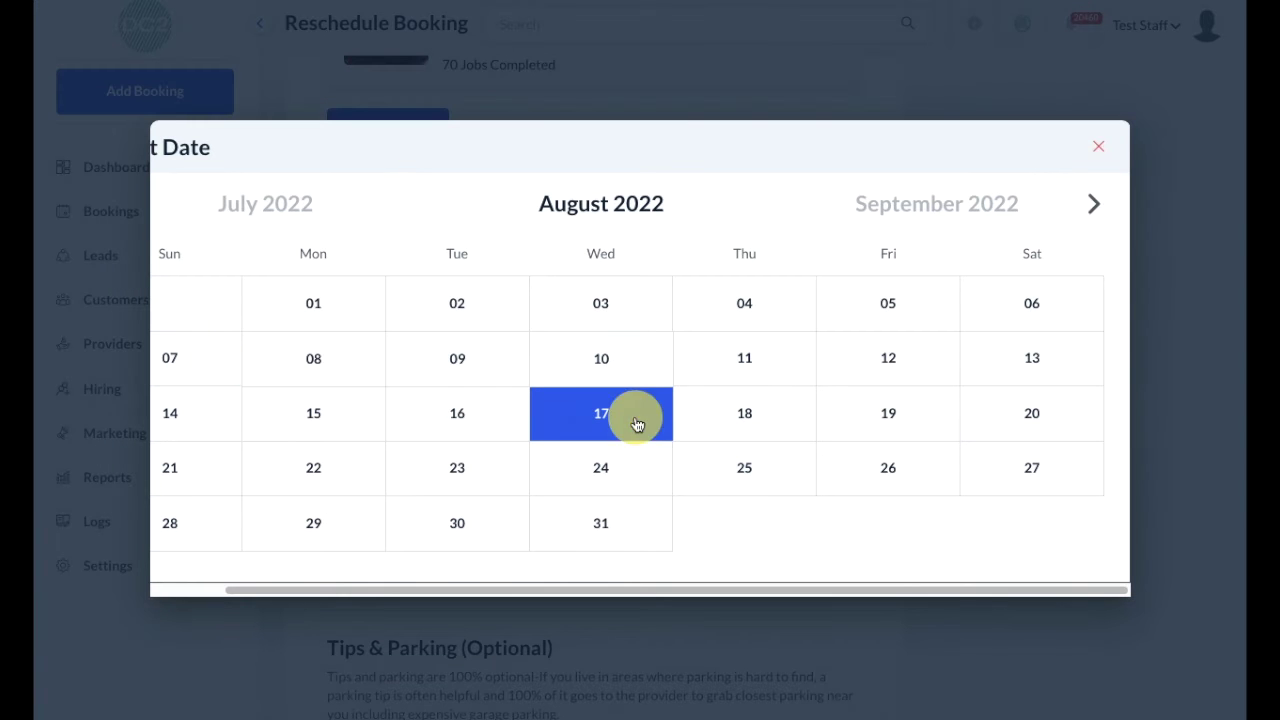
pyautogui.click(551, 354)
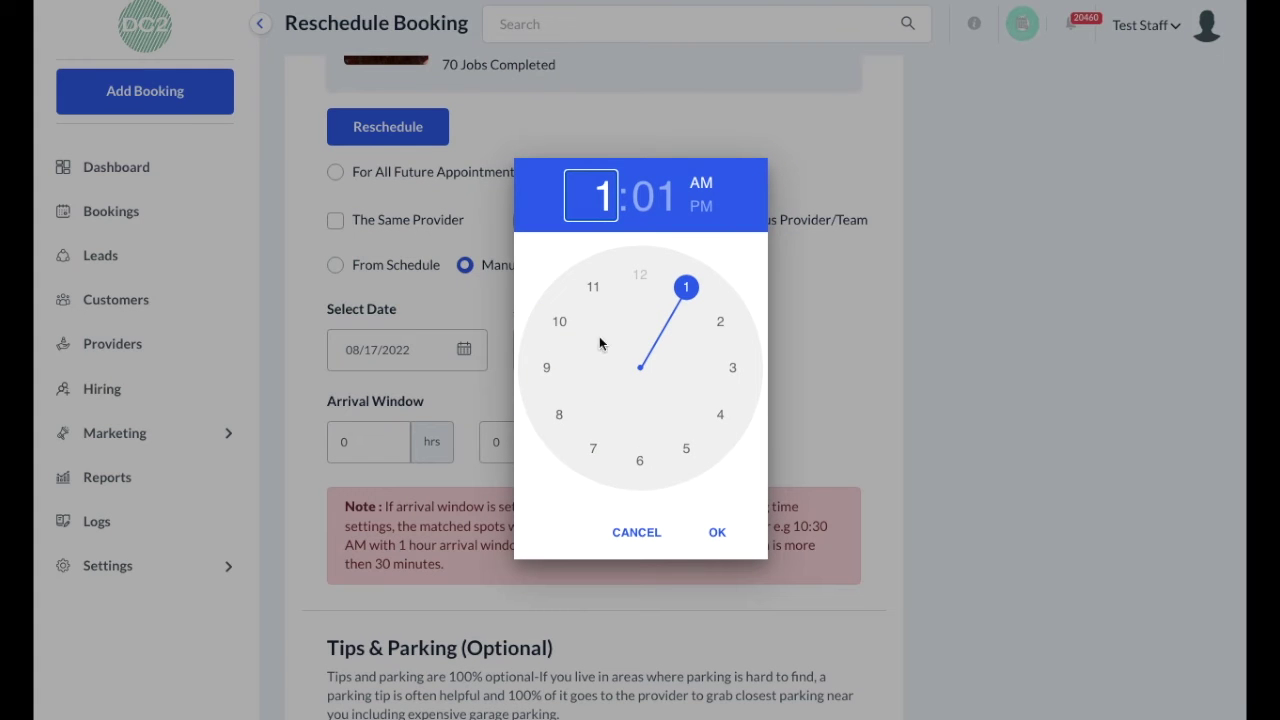
# Set the arrival time to 03:30 PM.
pyautogui.click(729, 367)
pyautogui.click(642, 460)
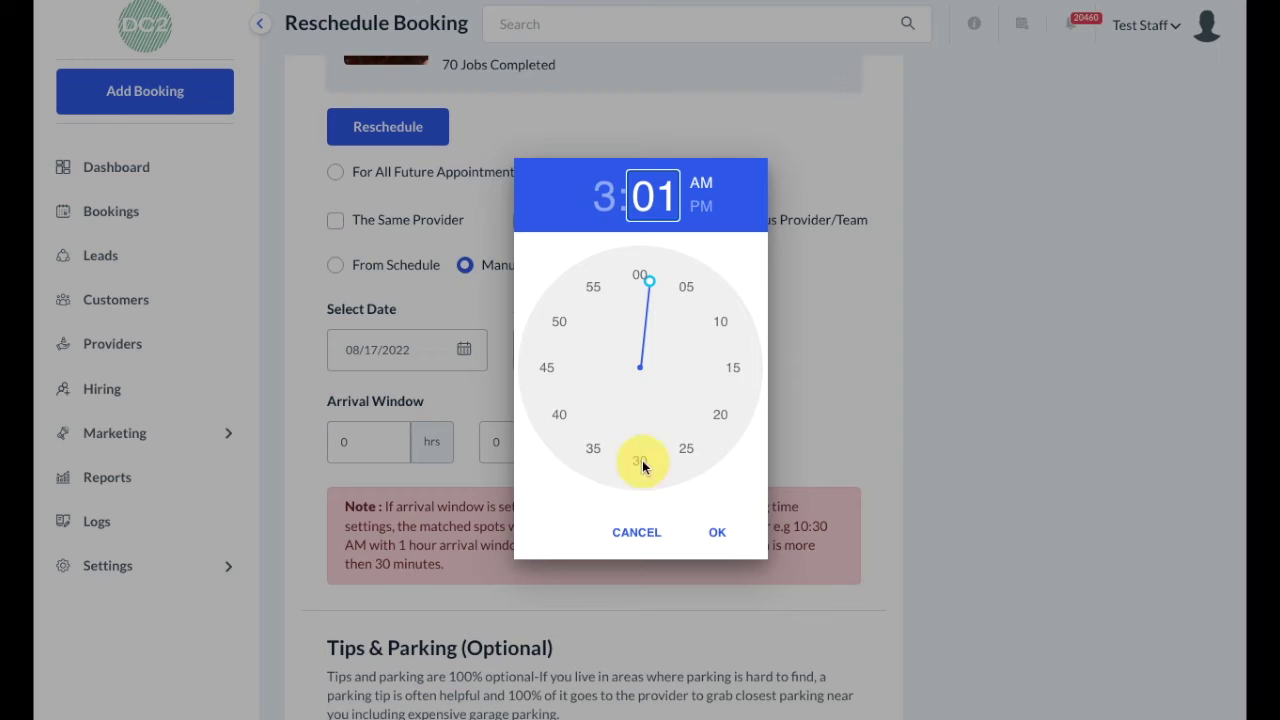
pyautogui.click(703, 207)
pyautogui.click(716, 535)
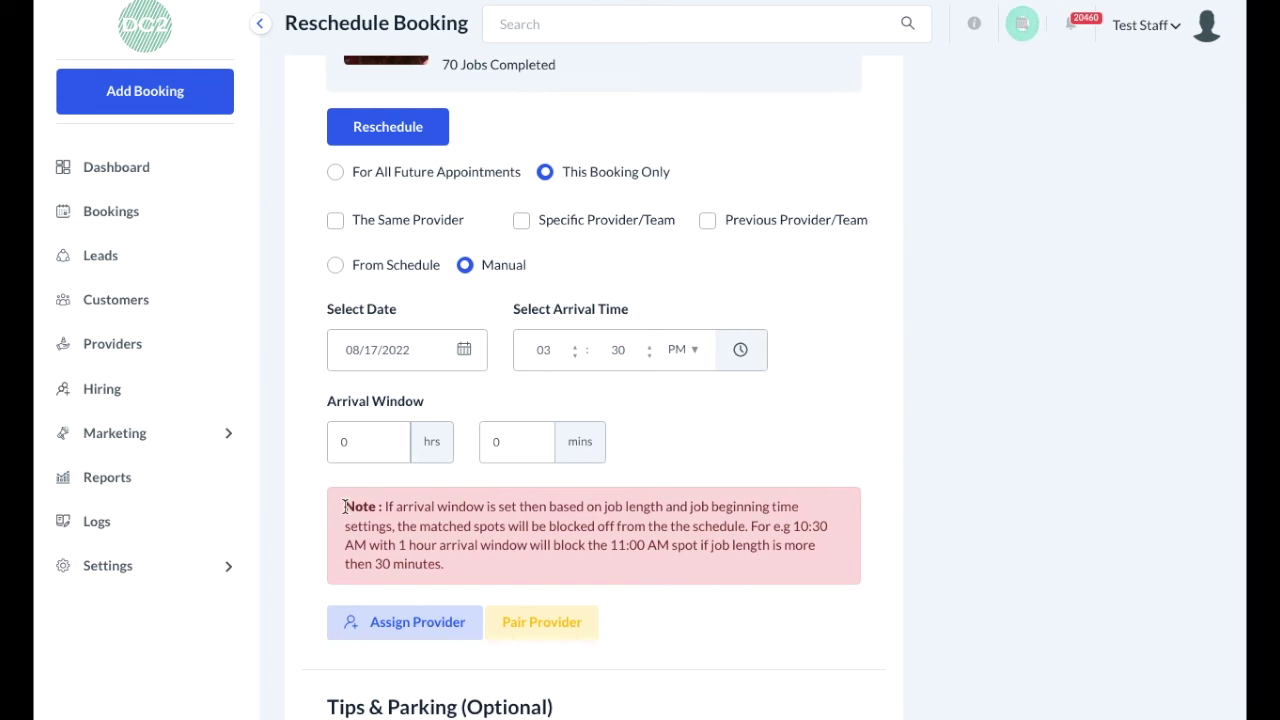
pyautogui.click(382, 443)
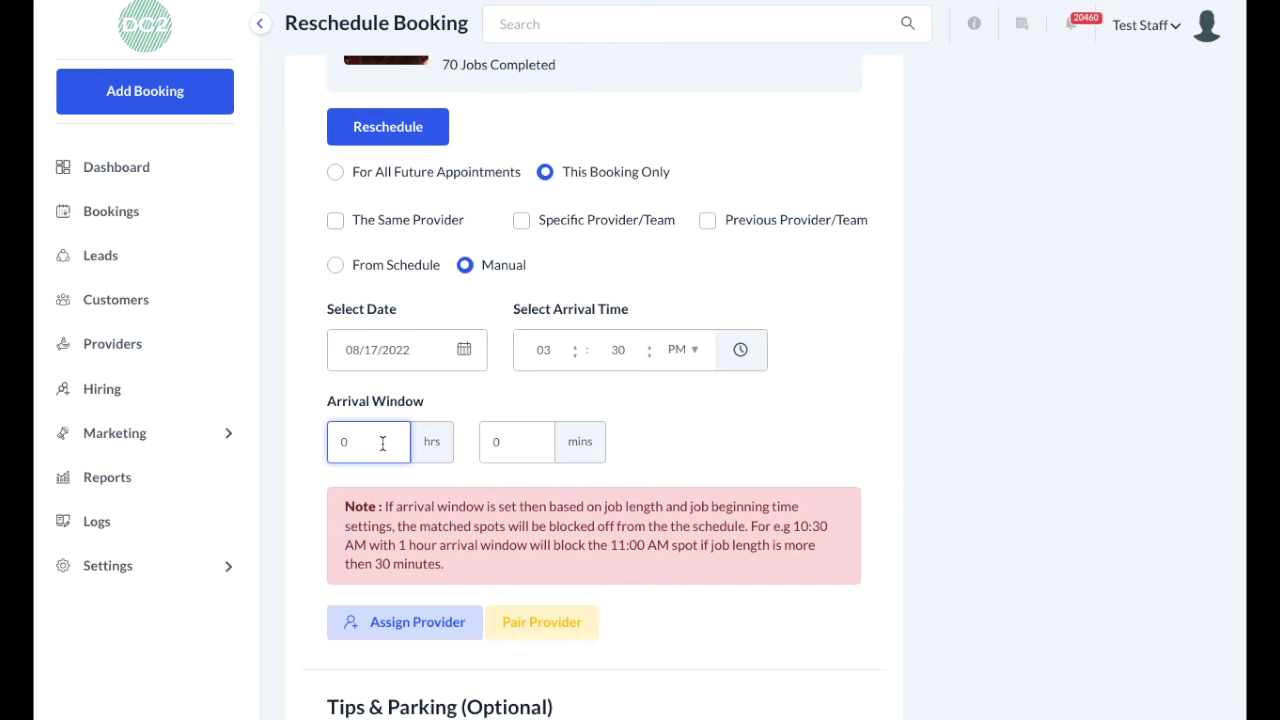
pyautogui.scroll(-2, 382, 443)
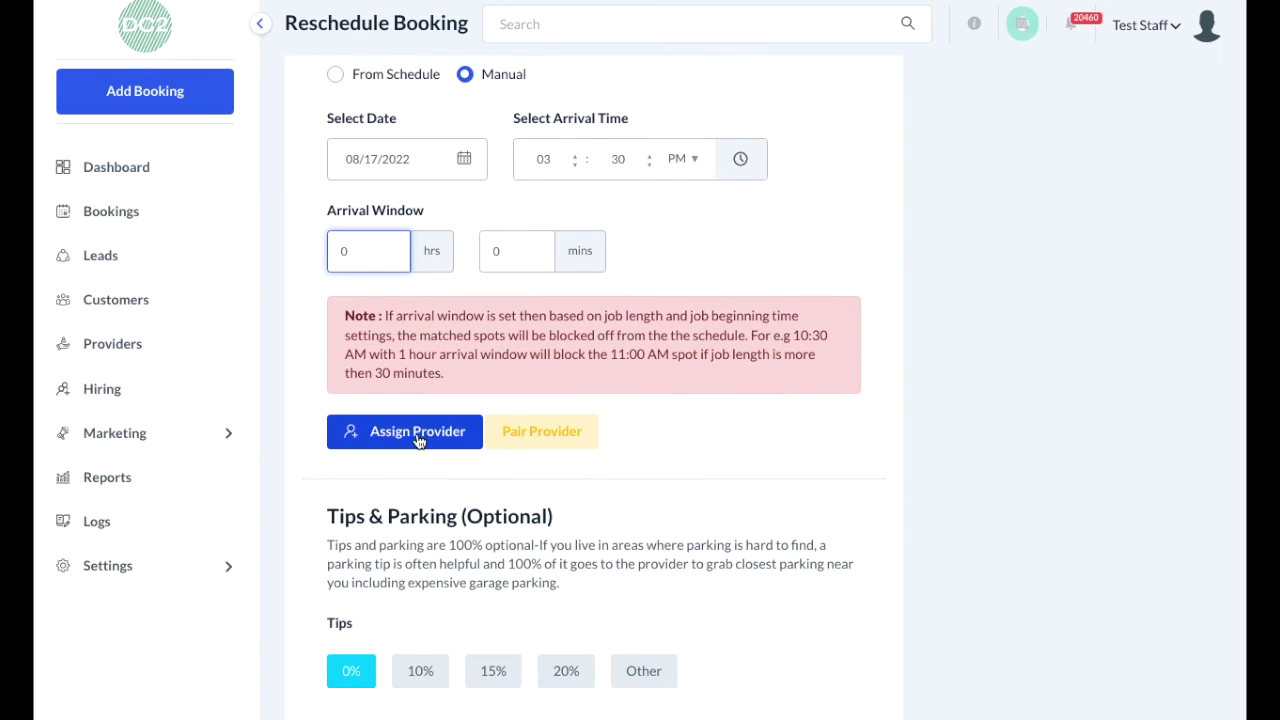
# Open the provider list and browse the Not Available and Check Compatibility tabs.
pyautogui.click(418, 440)
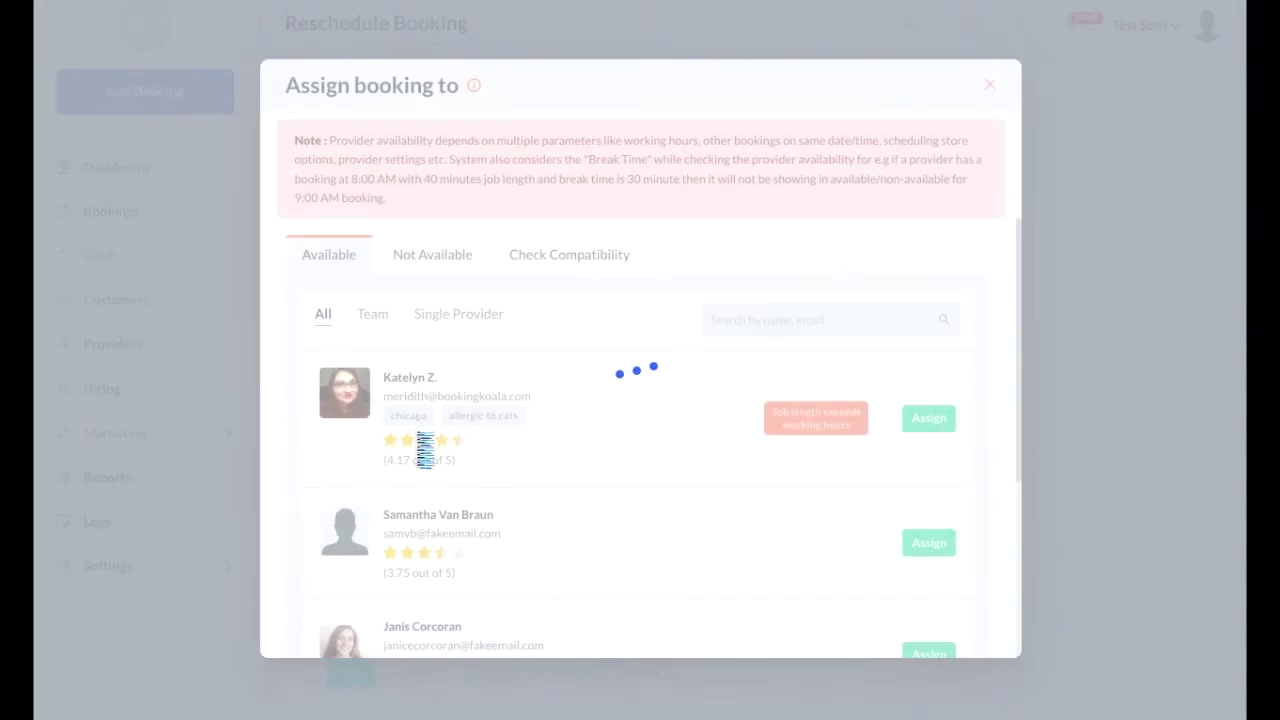
pyautogui.scroll(-2, 675, 525)
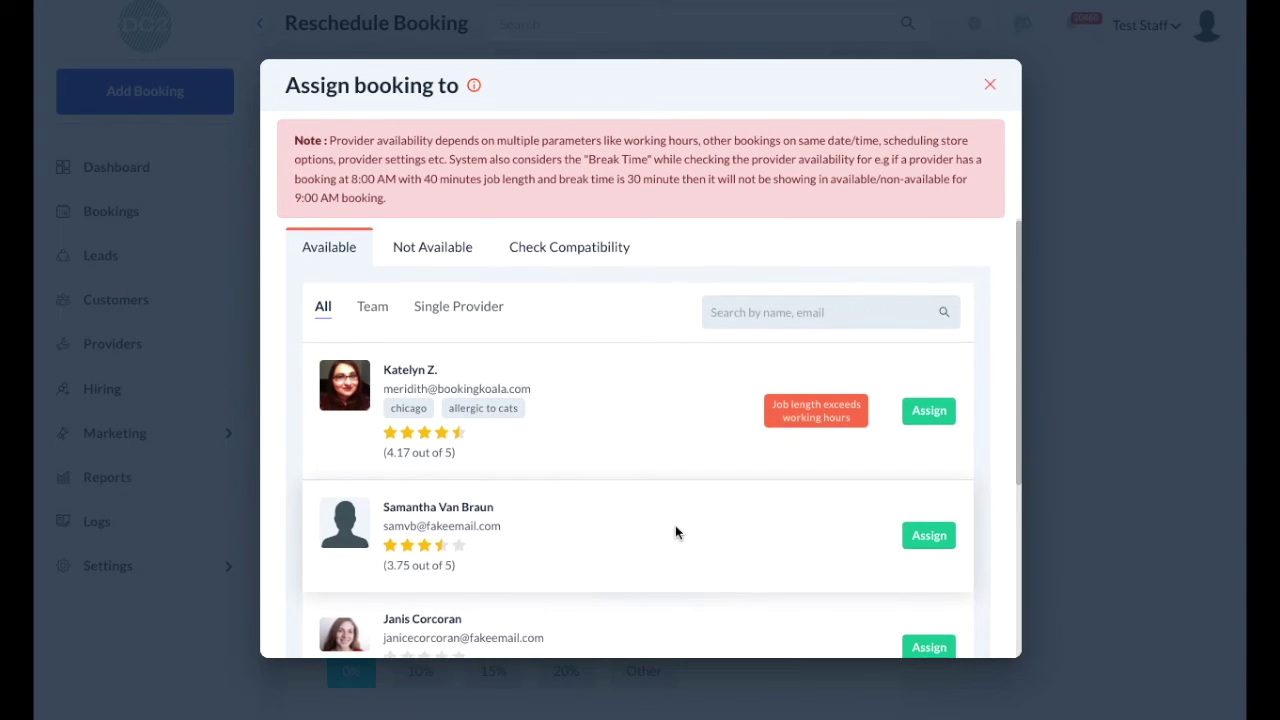
pyautogui.scroll(2, 675, 532)
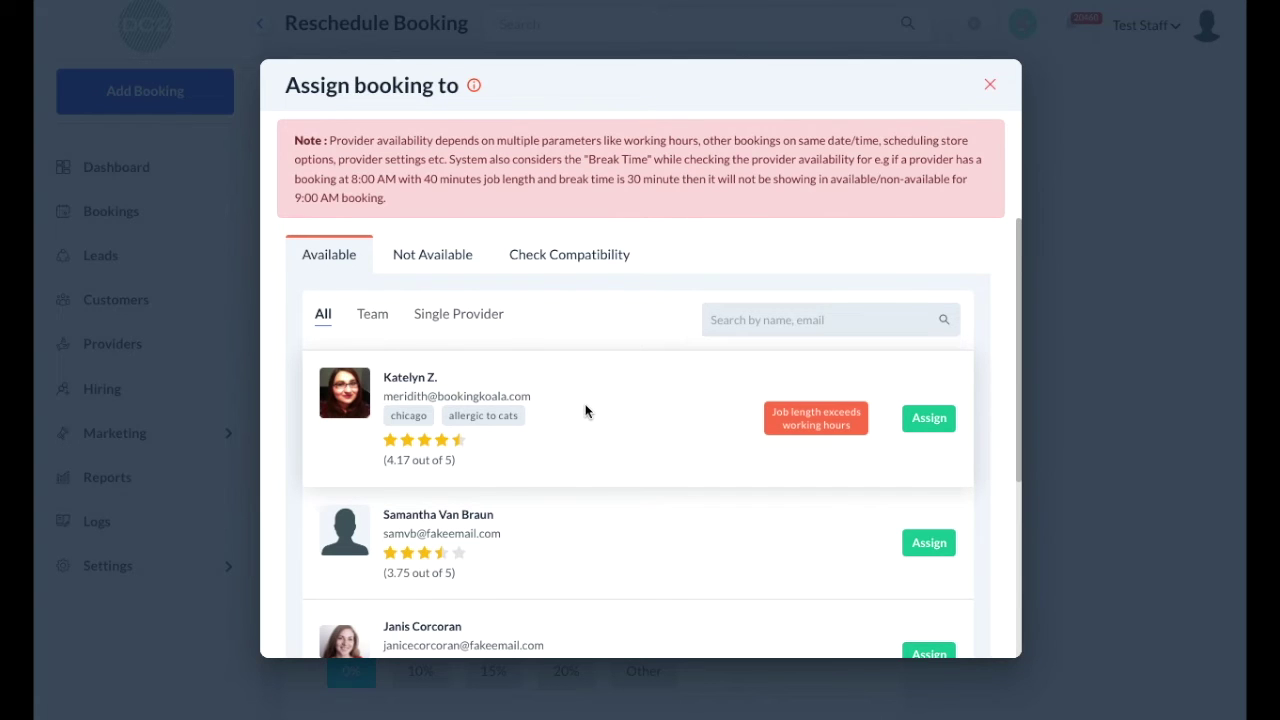
pyautogui.click(435, 262)
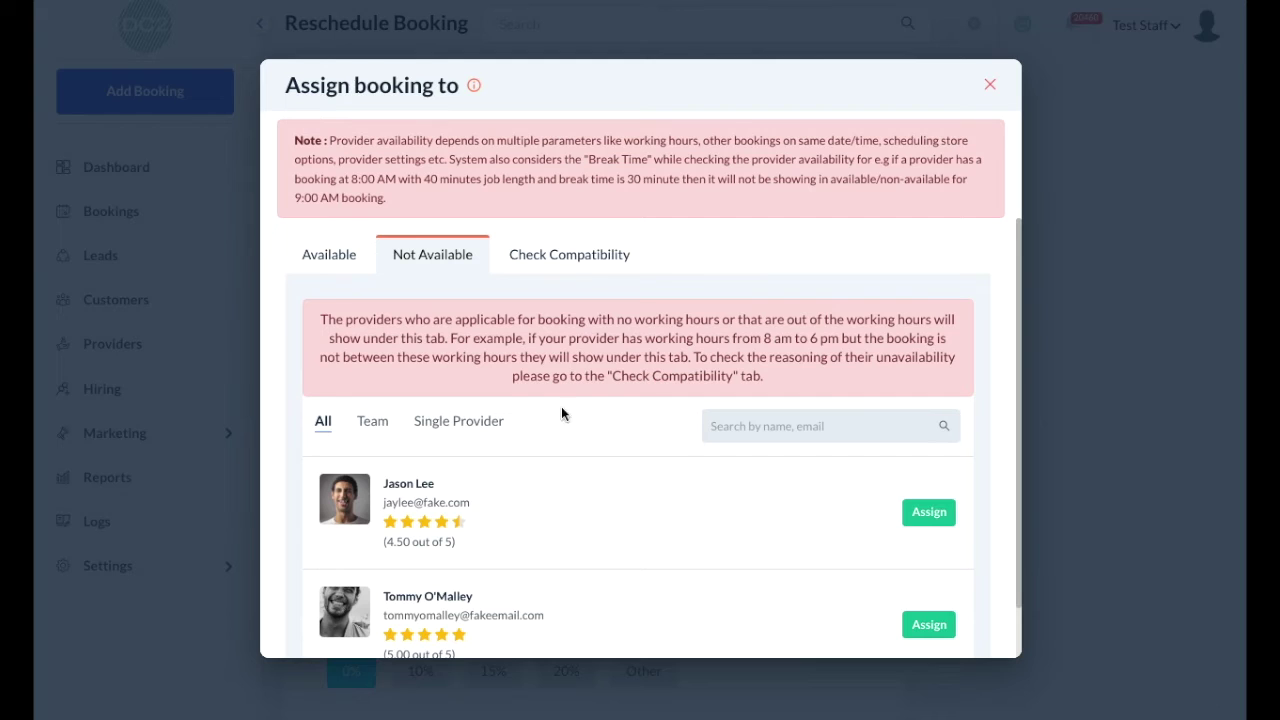
pyautogui.click(586, 258)
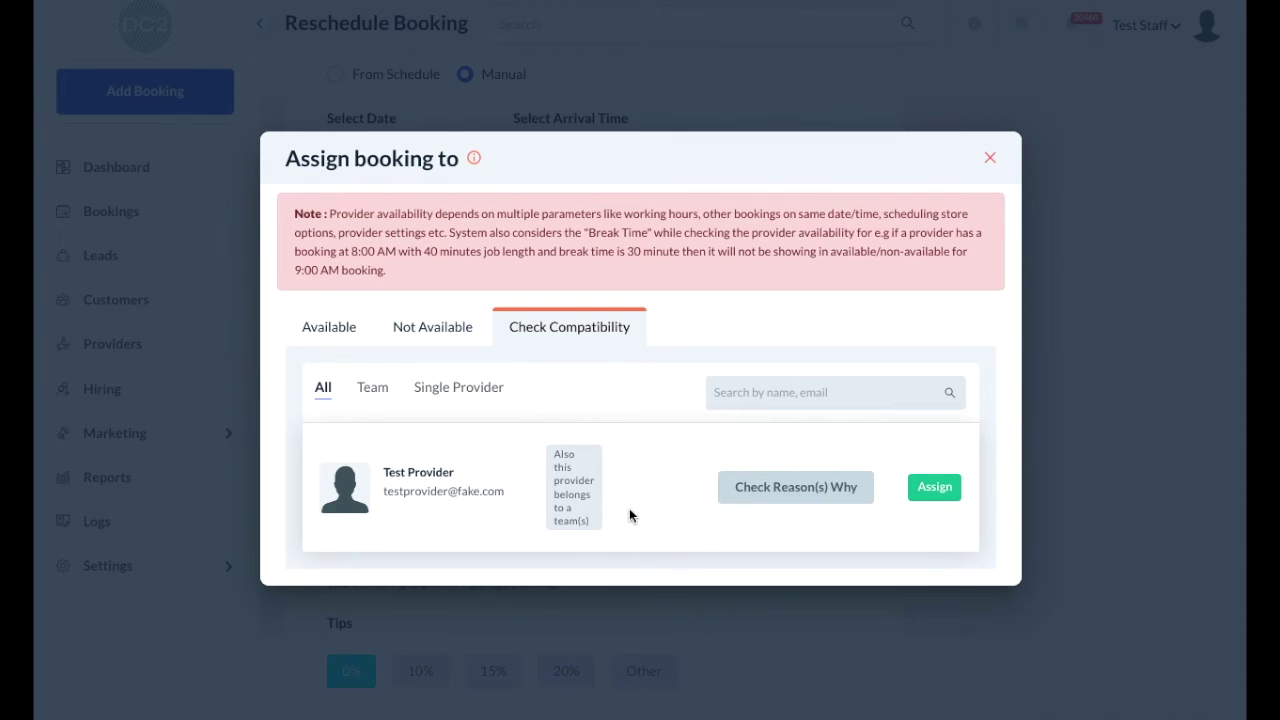
# View the test provider's unavailability reasons, then assign the second available provider.
pyautogui.click(745, 499)
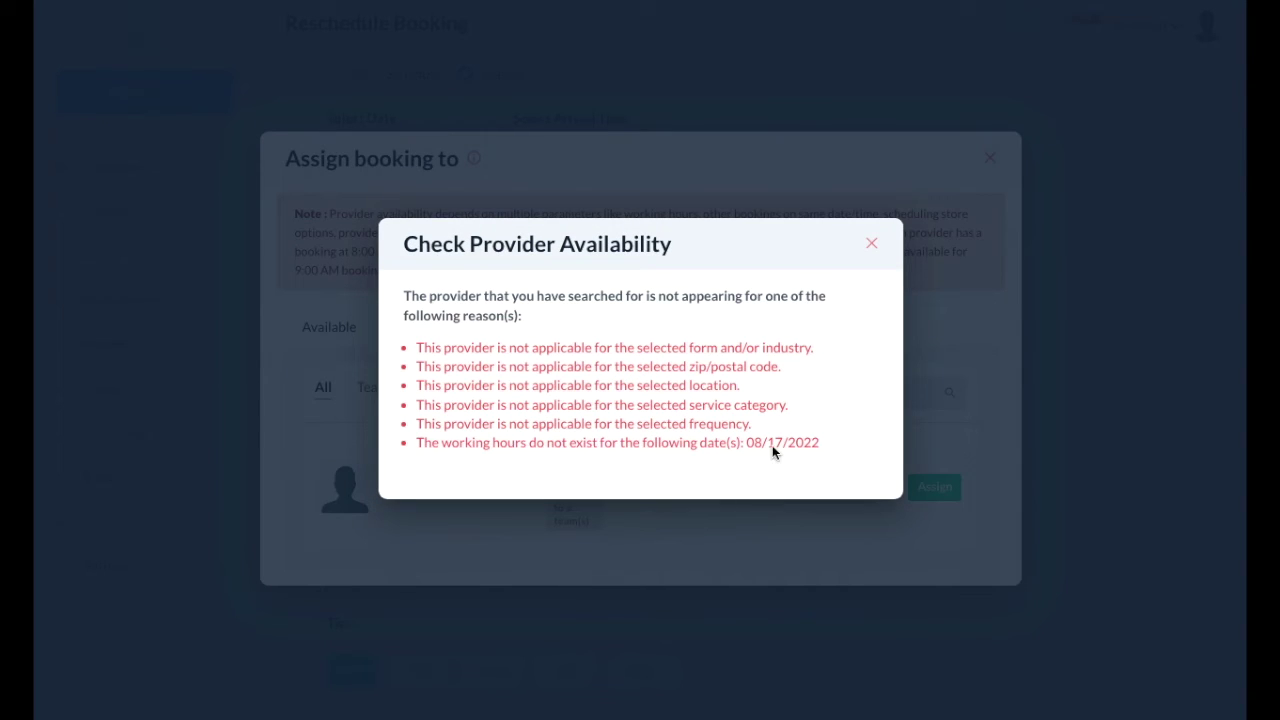
pyautogui.click(871, 248)
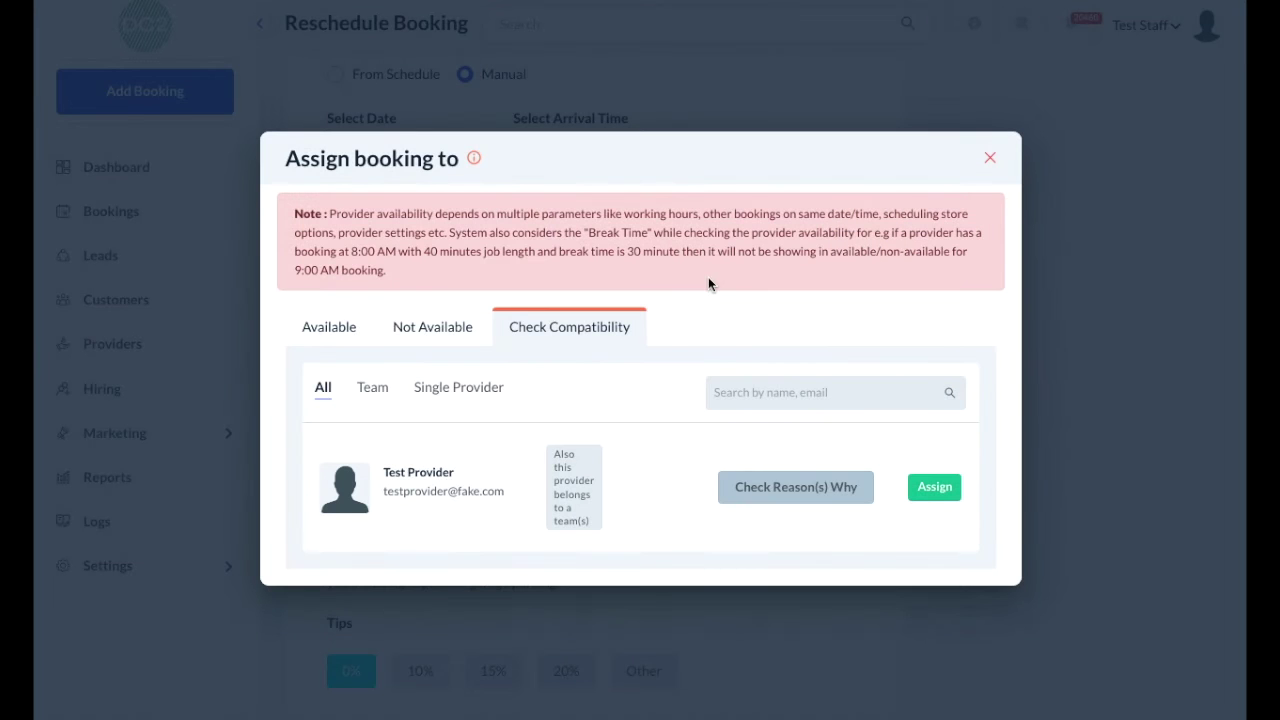
pyautogui.click(355, 340)
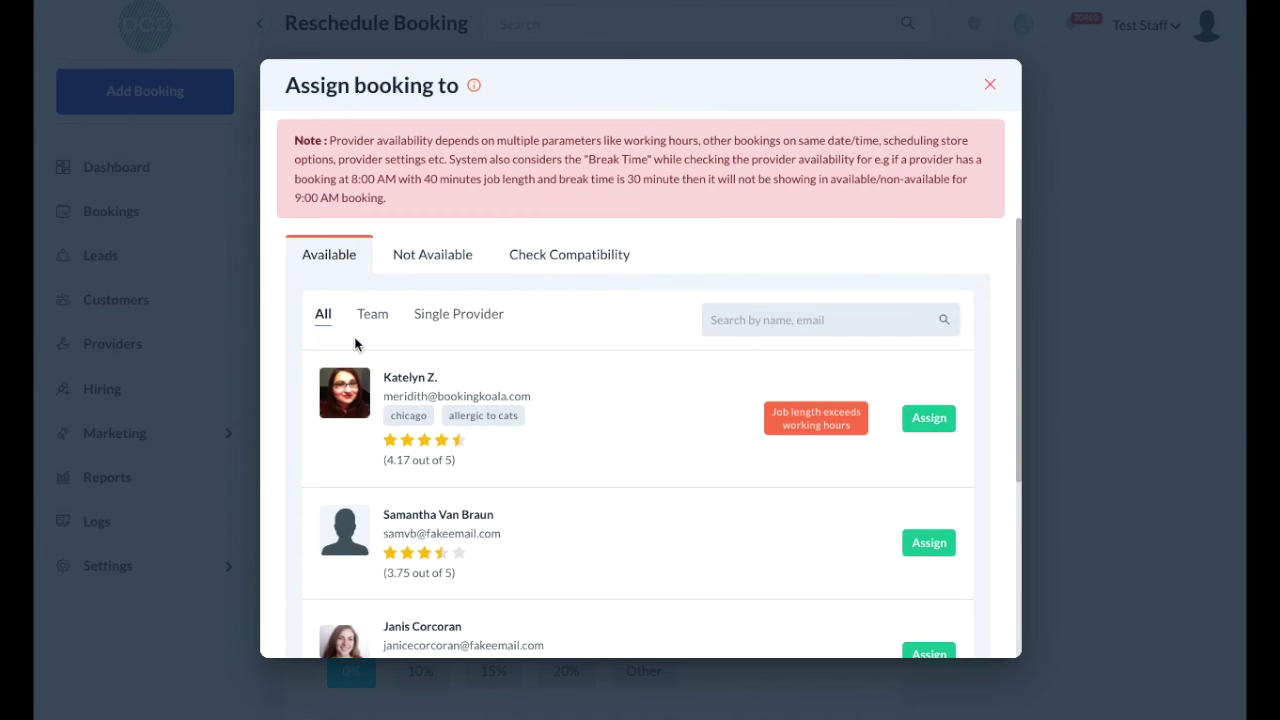
pyautogui.click(938, 552)
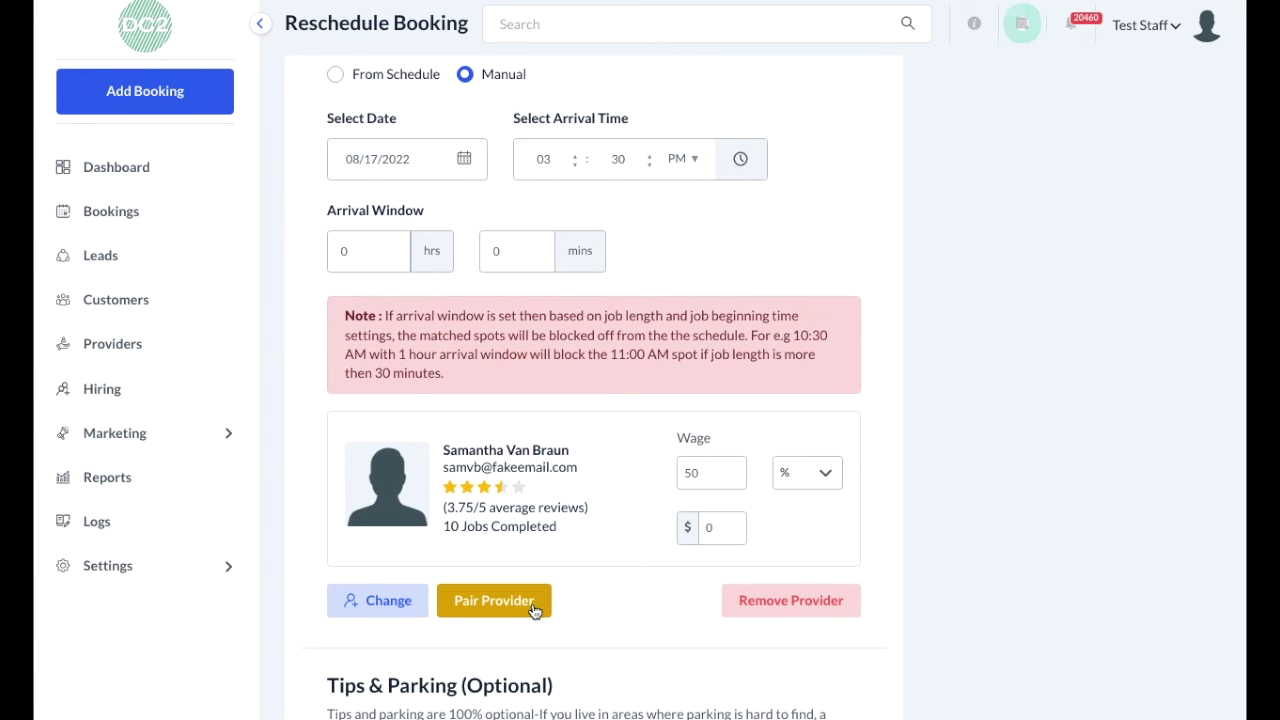
# Pair the second listed provider with the booking, then remove the assigned providers.
pyautogui.click(534, 605)
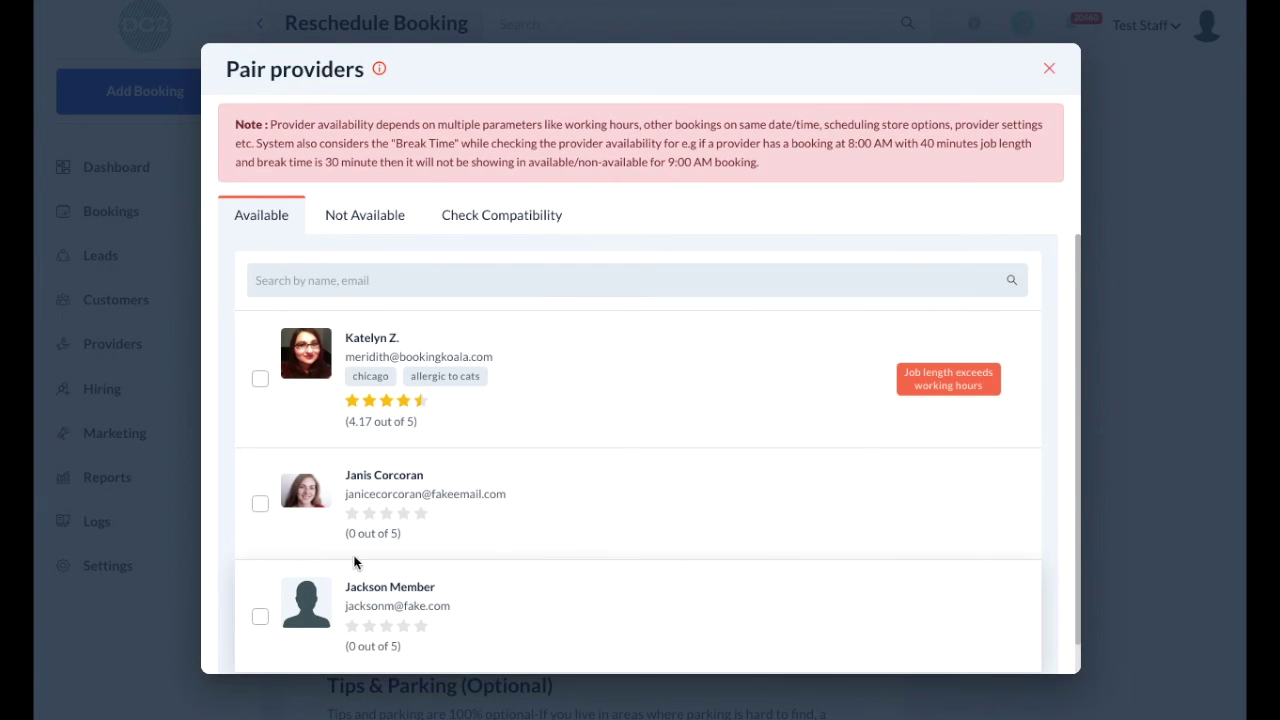
pyautogui.click(260, 505)
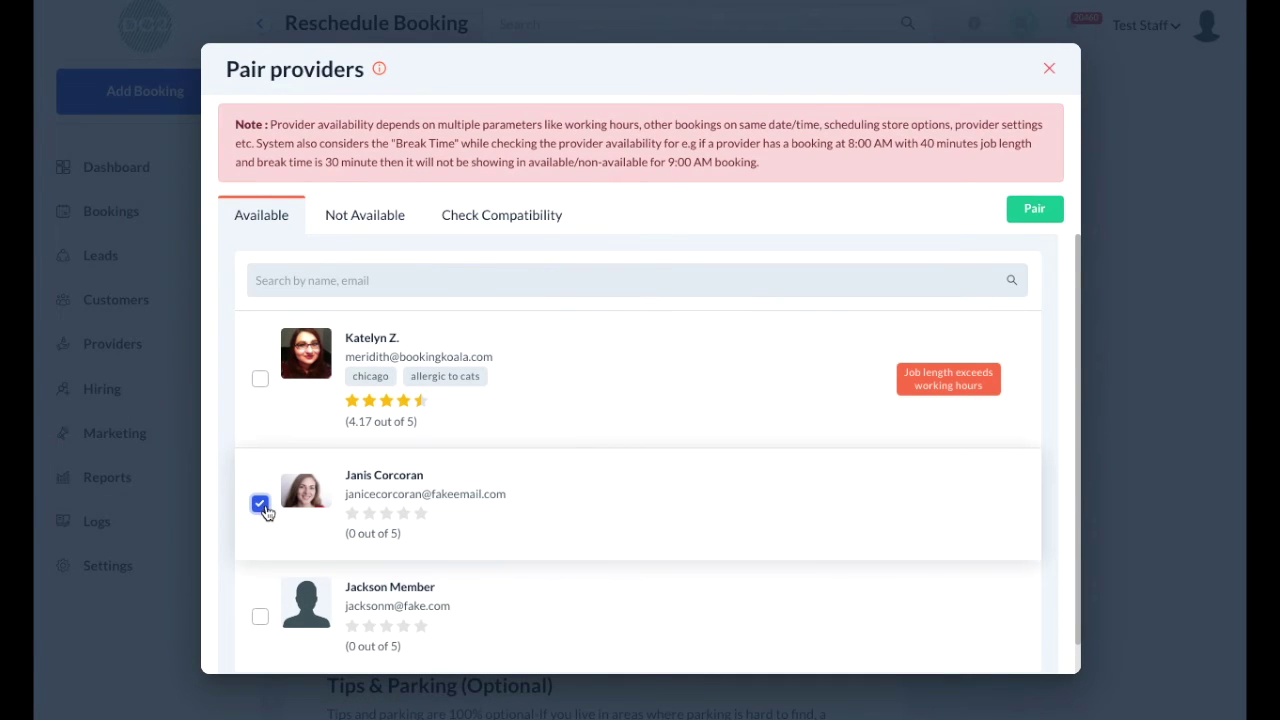
pyautogui.click(1035, 210)
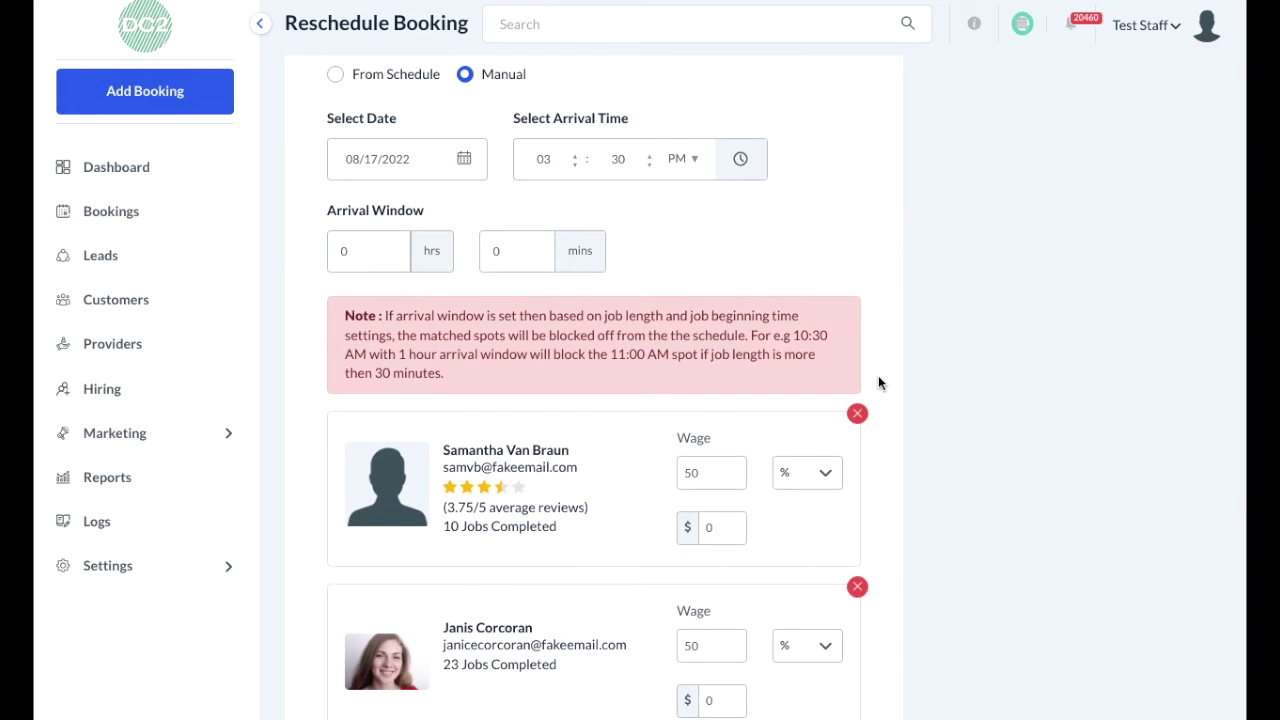
pyautogui.scroll(-1, 890, 368)
pyautogui.scroll(-2, 891, 367)
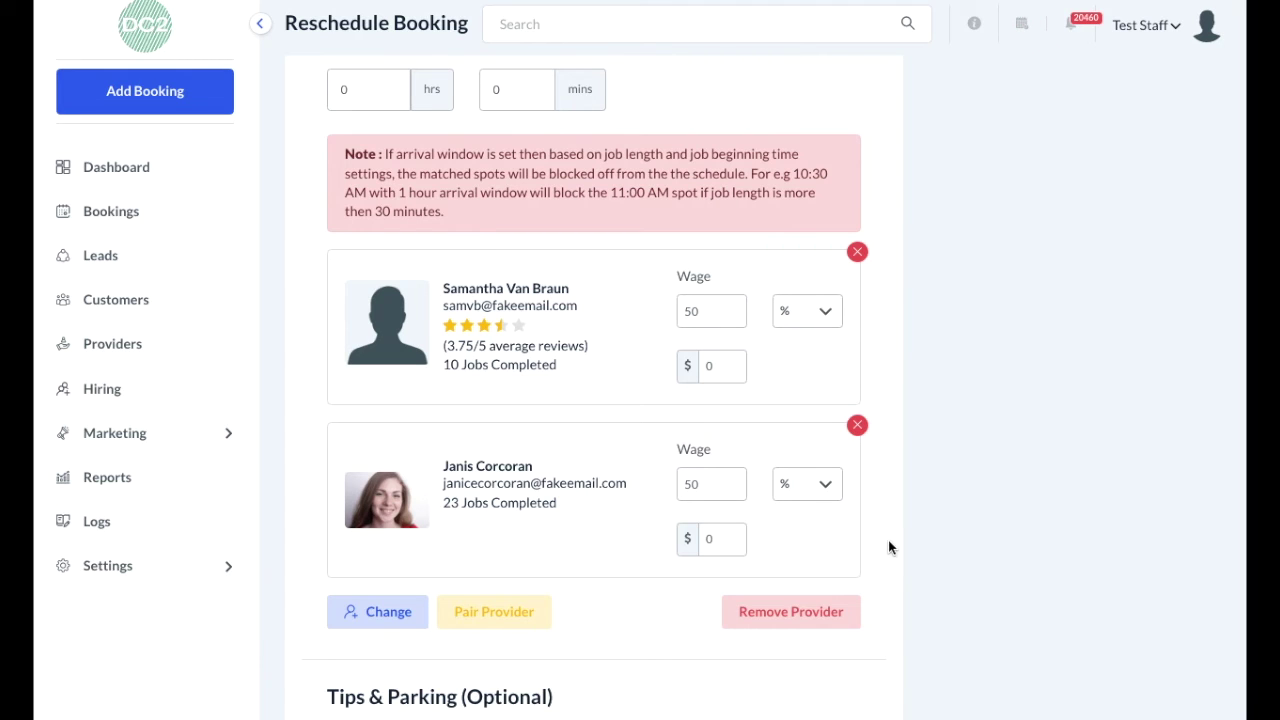
pyautogui.click(797, 620)
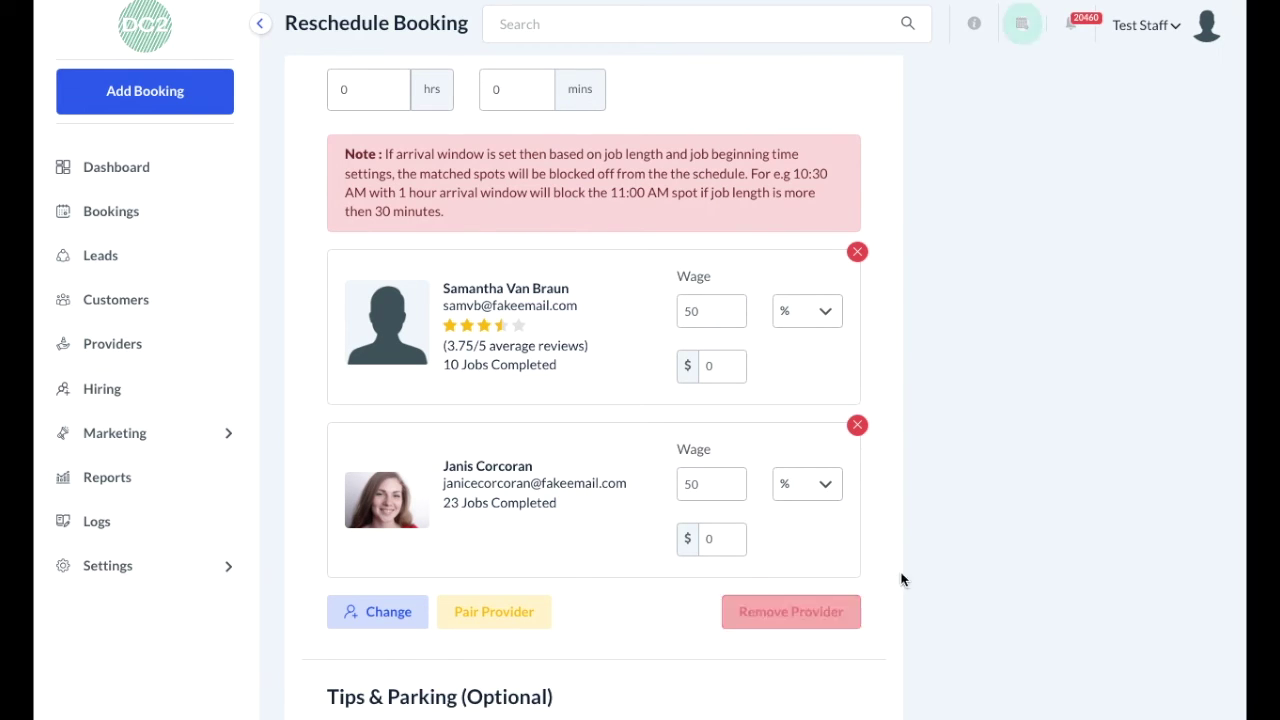
# Scroll through the booking's remaining action buttons and bring up the Bookings sidebar flyout.
pyautogui.scroll(15, 950, 565)
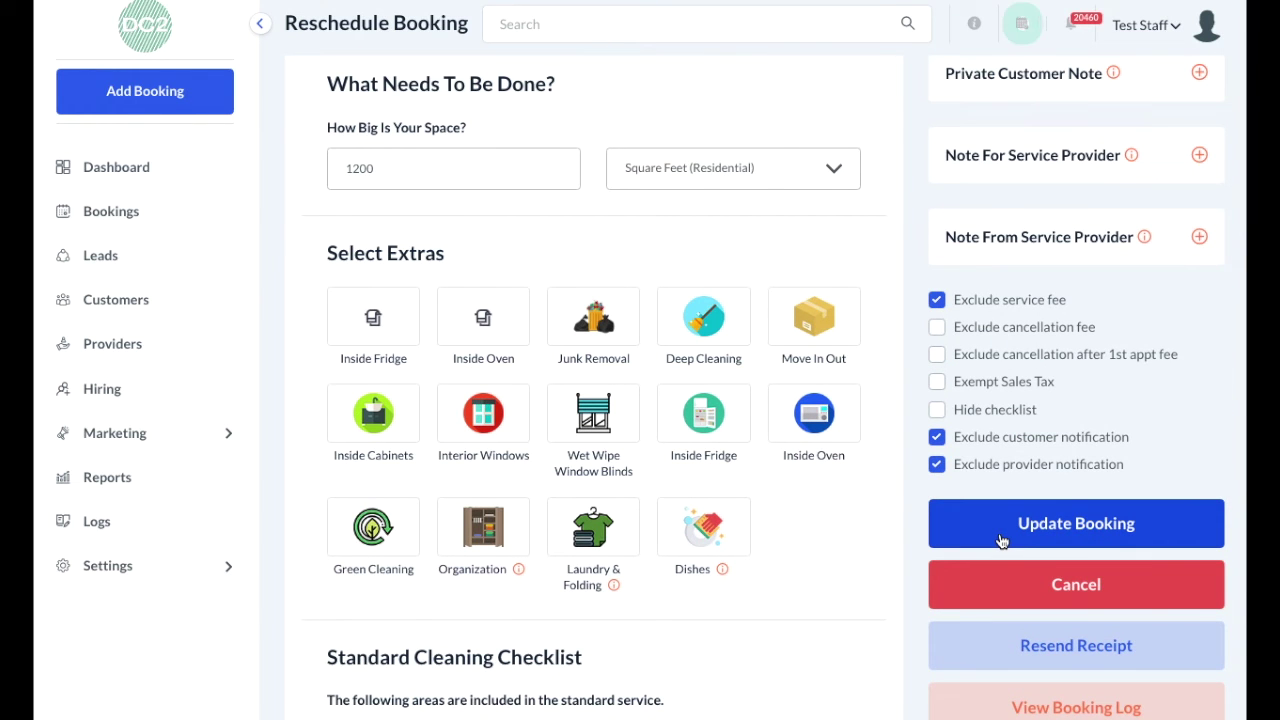
pyautogui.scroll(-1, 1001, 541)
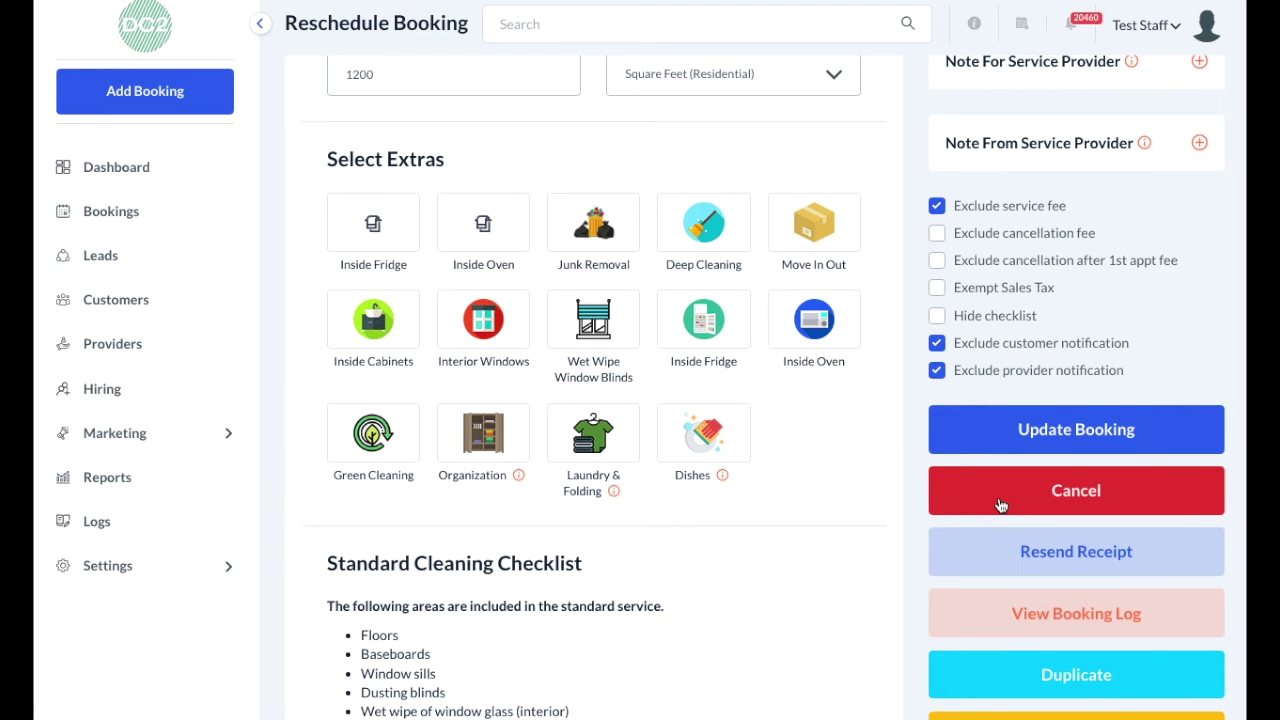
pyautogui.scroll(-2, 1001, 505)
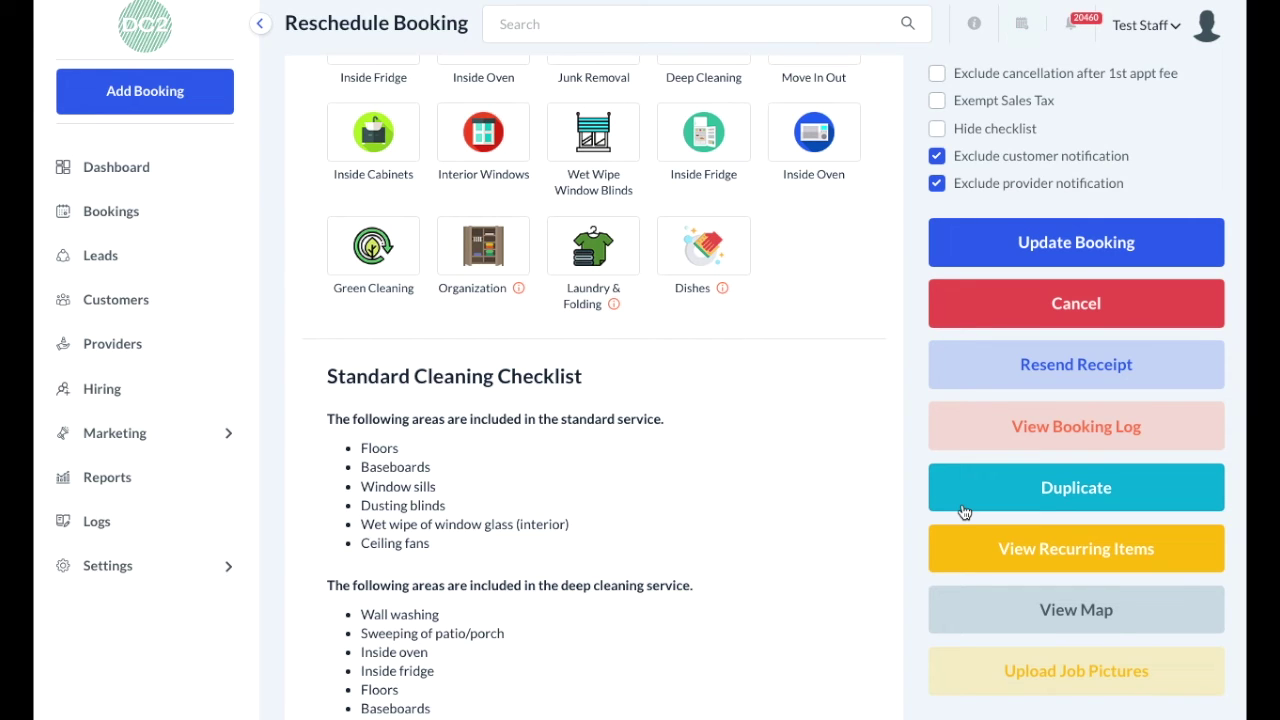
pyautogui.scroll(-1, 962, 542)
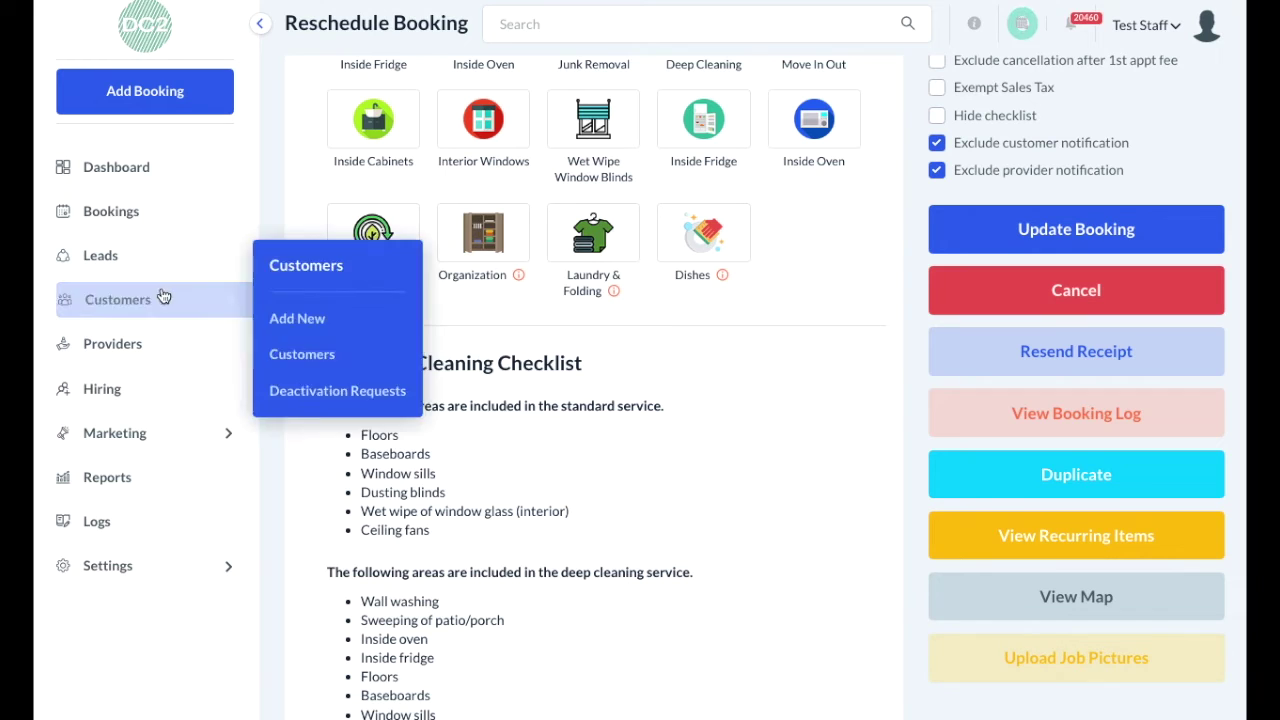
pyautogui.moveTo(148, 224)
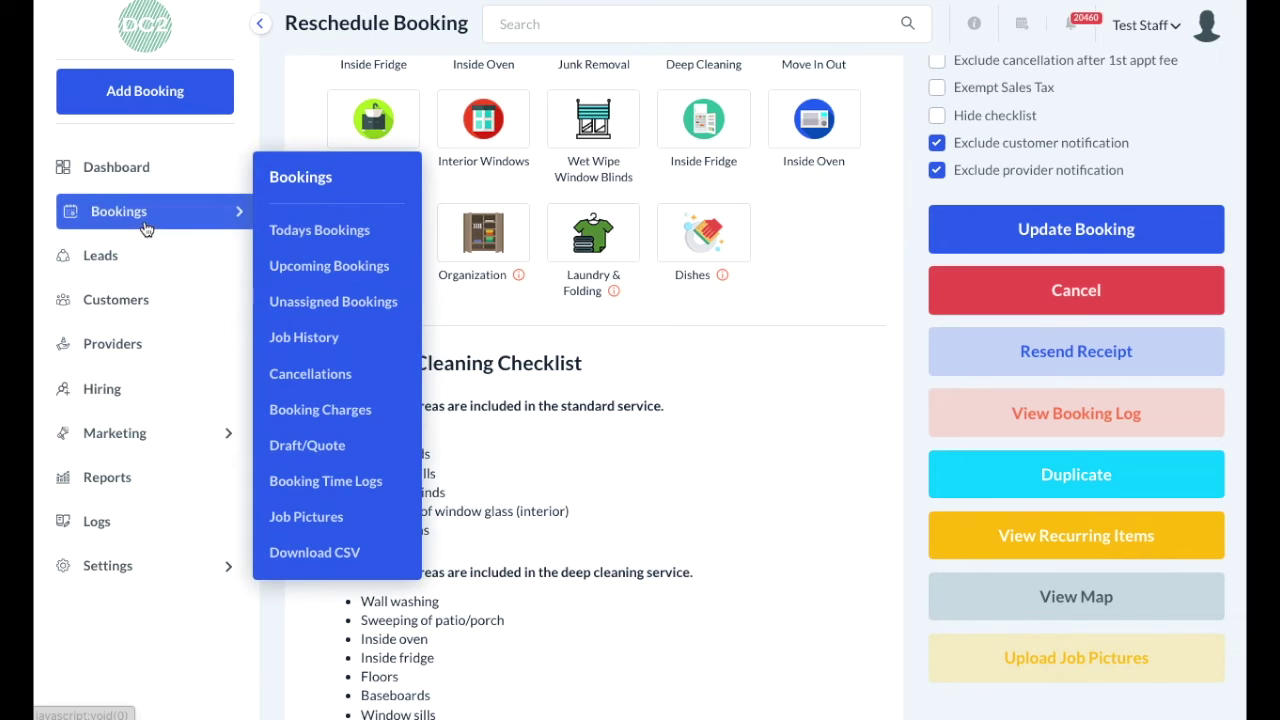
# Open the first booking from the cancelled bookings list and scroll through it.
pyautogui.click(340, 374)
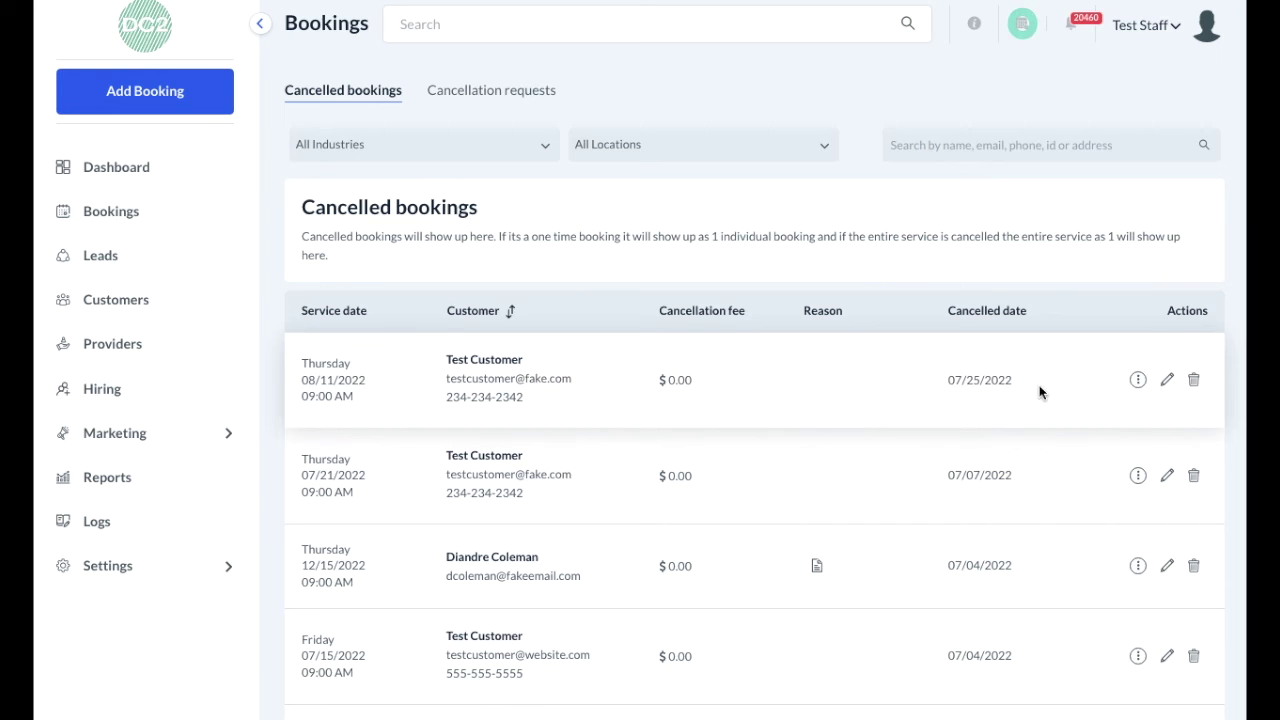
pyautogui.click(1167, 381)
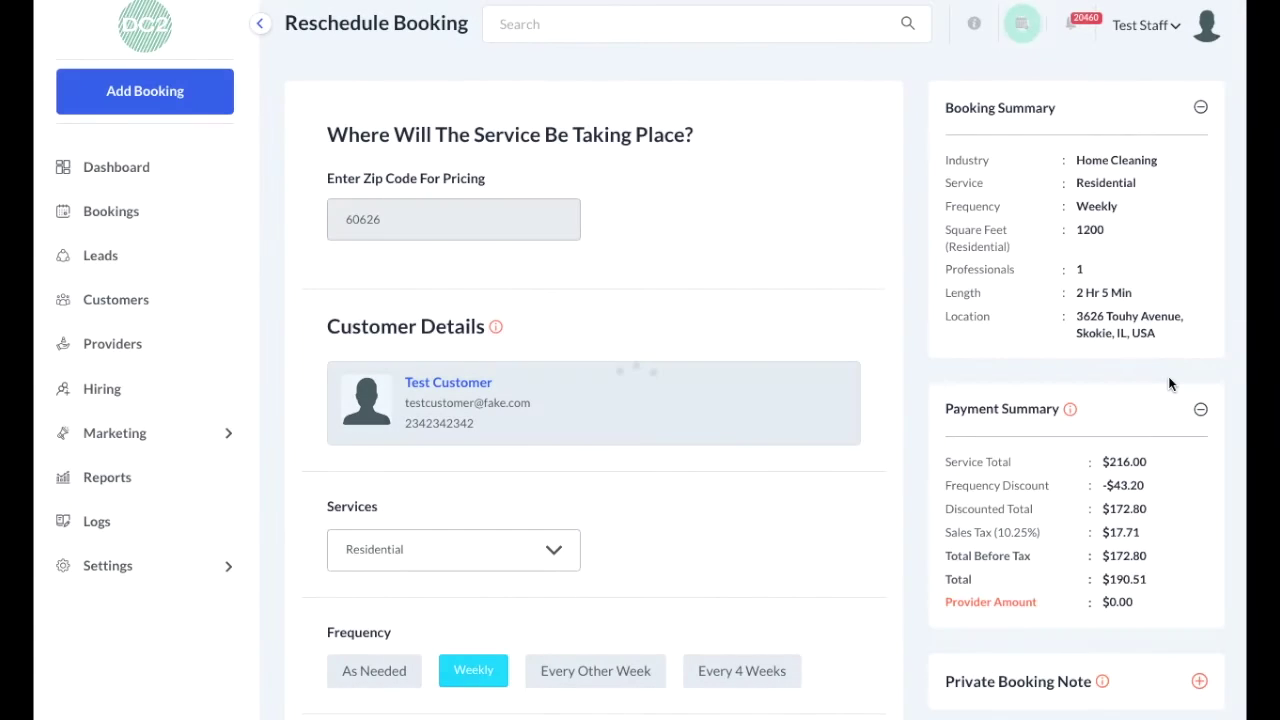
pyautogui.scroll(-6, 1169, 380)
pyautogui.scroll(-15, 1169, 384)
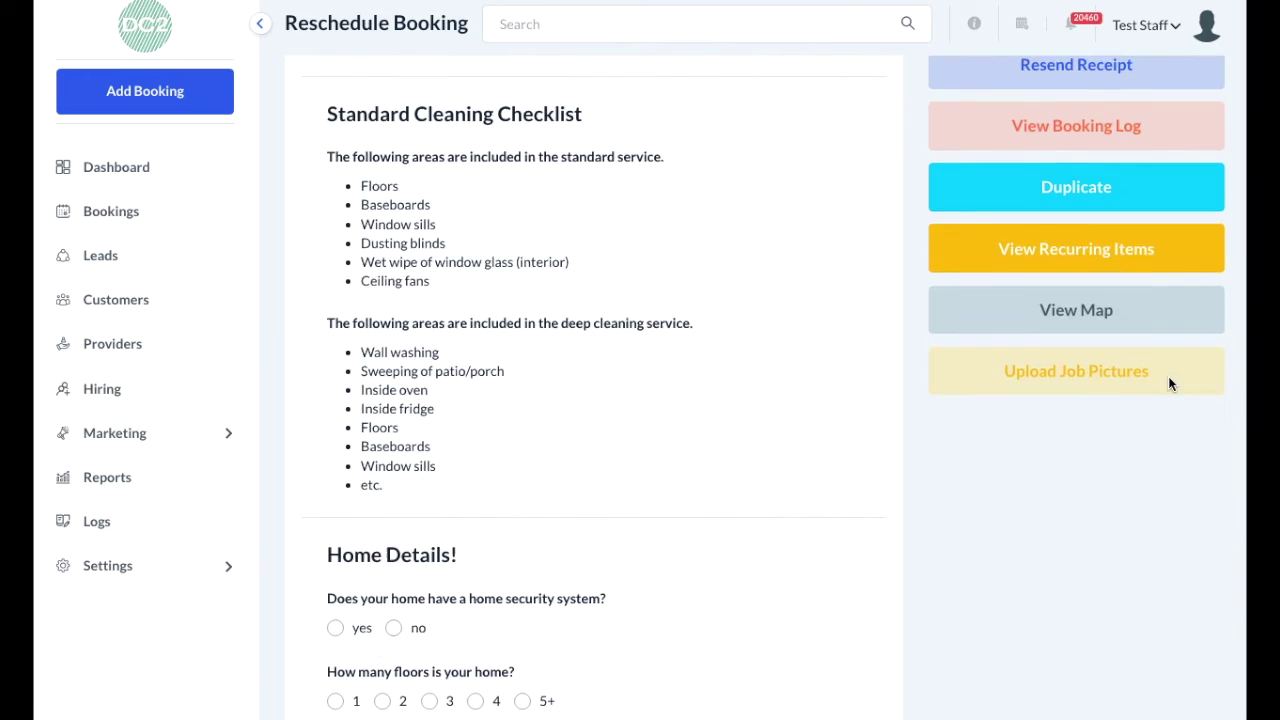
pyautogui.scroll(-3, 1170, 384)
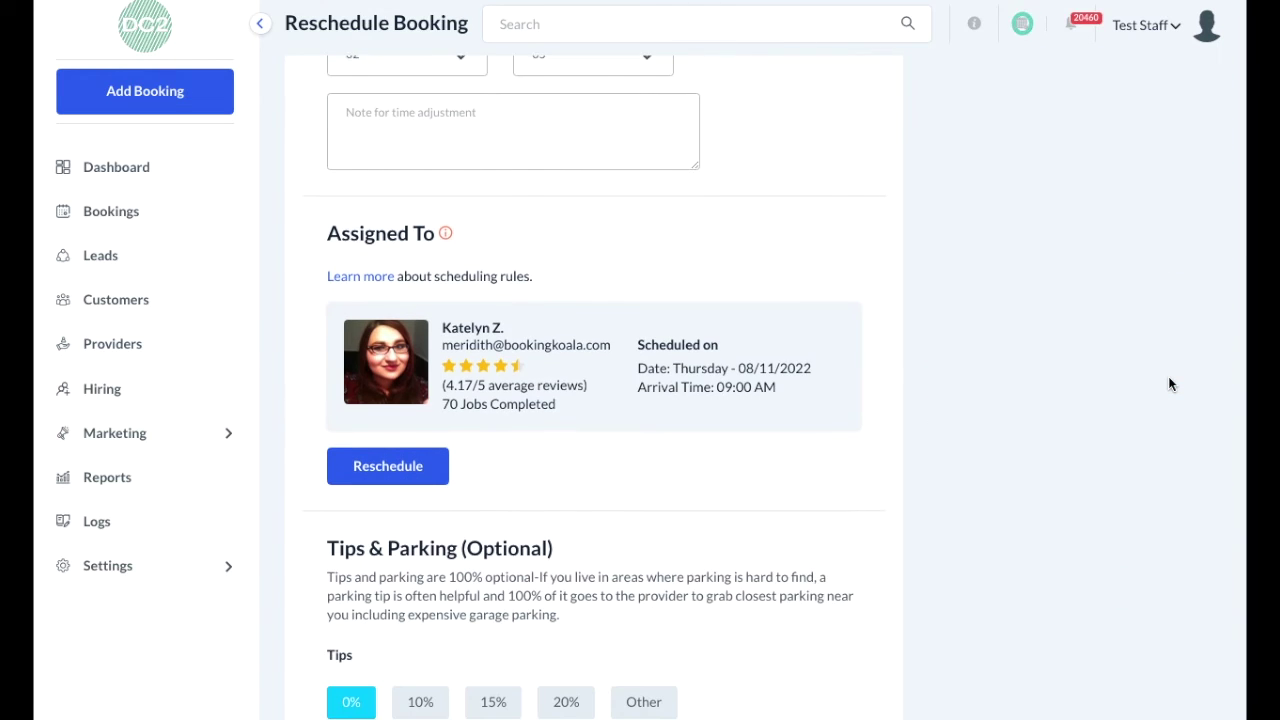
# Bring up the reschedule form with the 1200 sq ft space, extras and exclusion options.
pyautogui.click(390, 432)
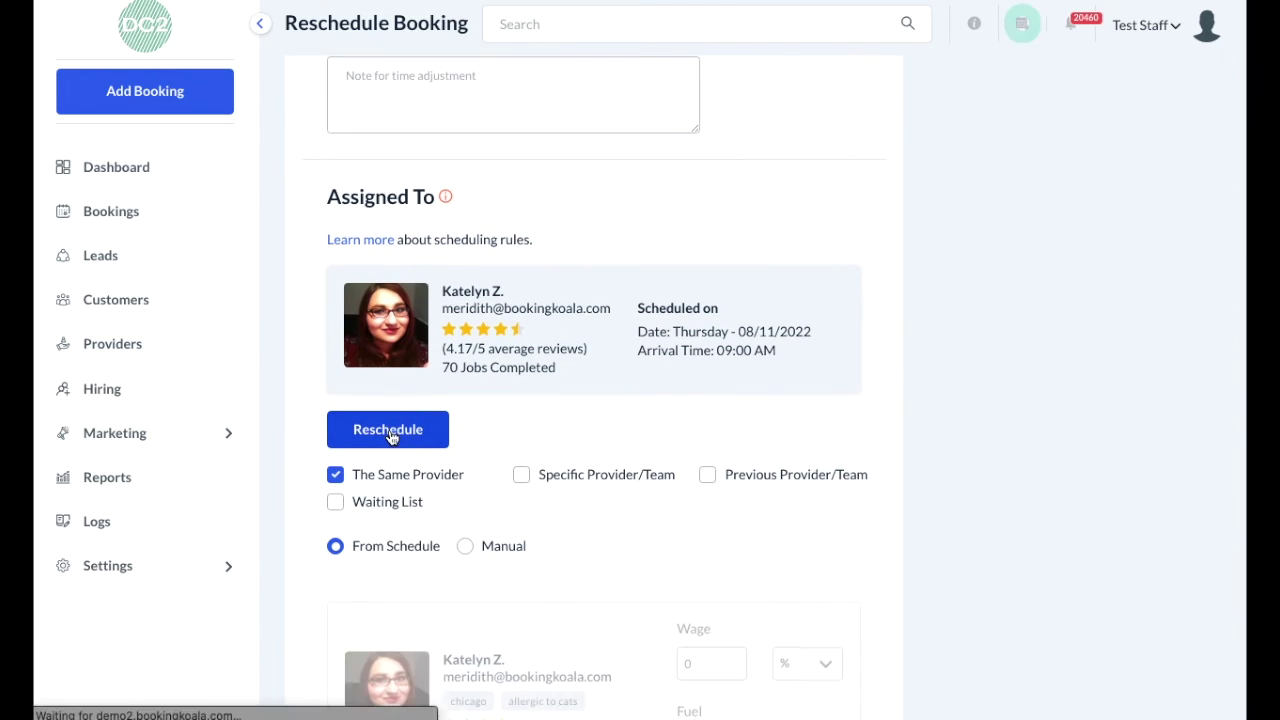
pyautogui.scroll(-1, 671, 537)
pyautogui.scroll(-5, 671, 541)
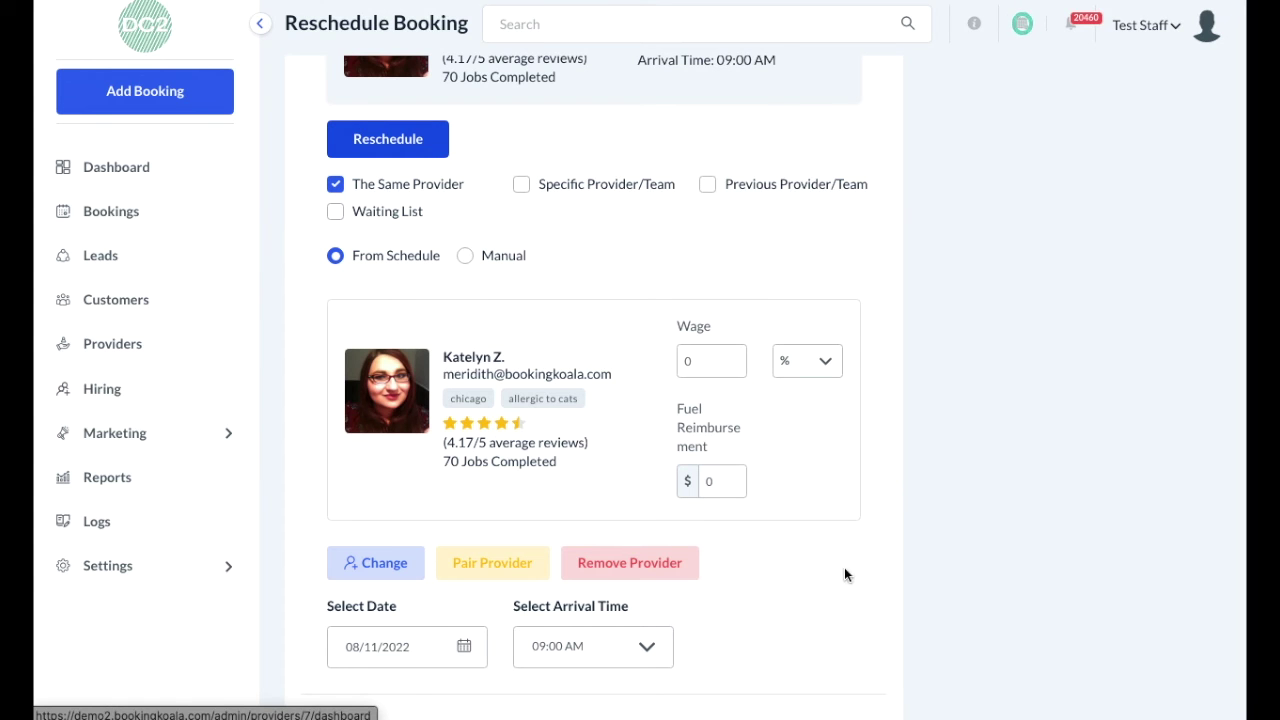
pyautogui.scroll(5, 1107, 500)
pyautogui.scroll(20, 1107, 502)
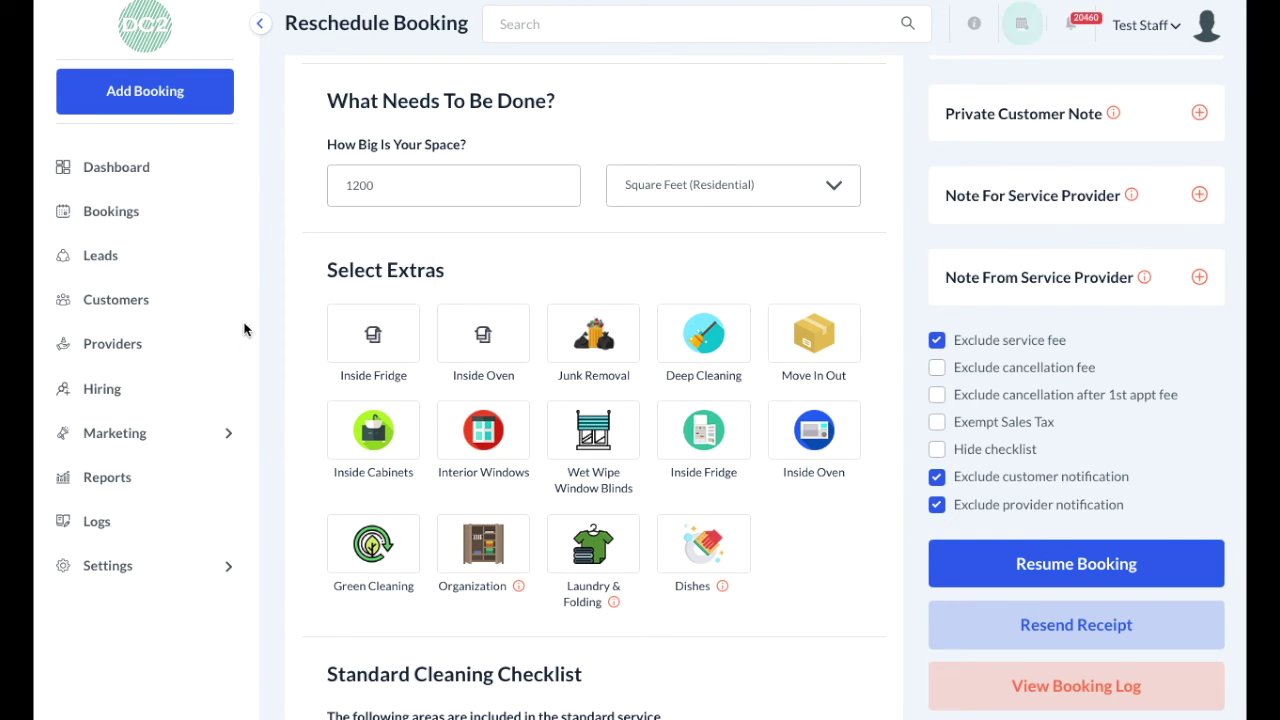
pyautogui.moveTo(172, 309)
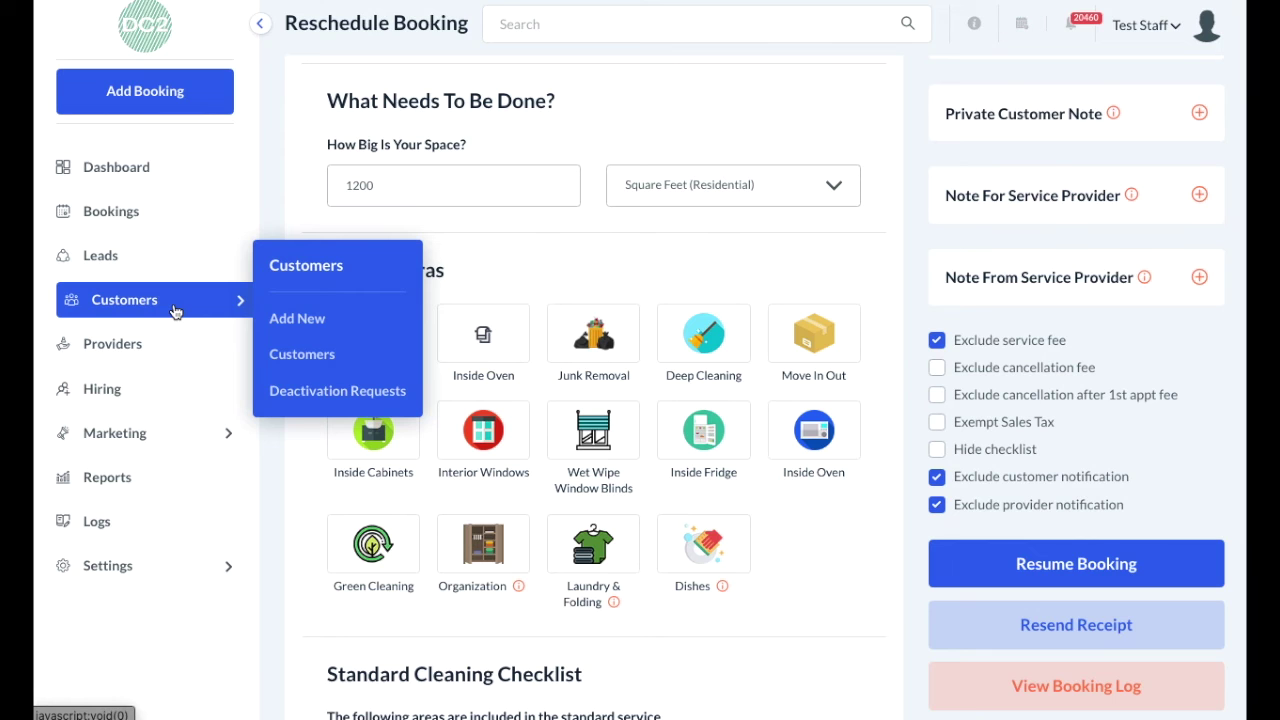
# Open the fourth customer's record from the All customers list.
pyautogui.click(314, 358)
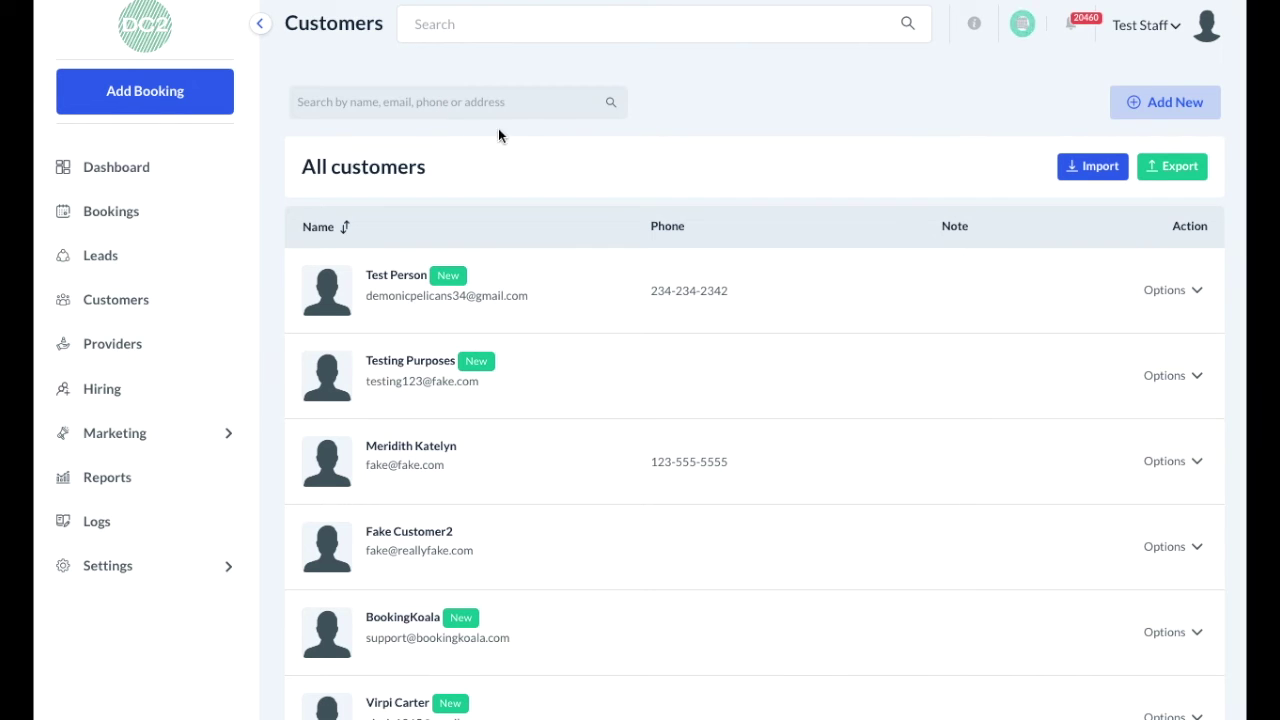
pyautogui.scroll(-2, 505, 138)
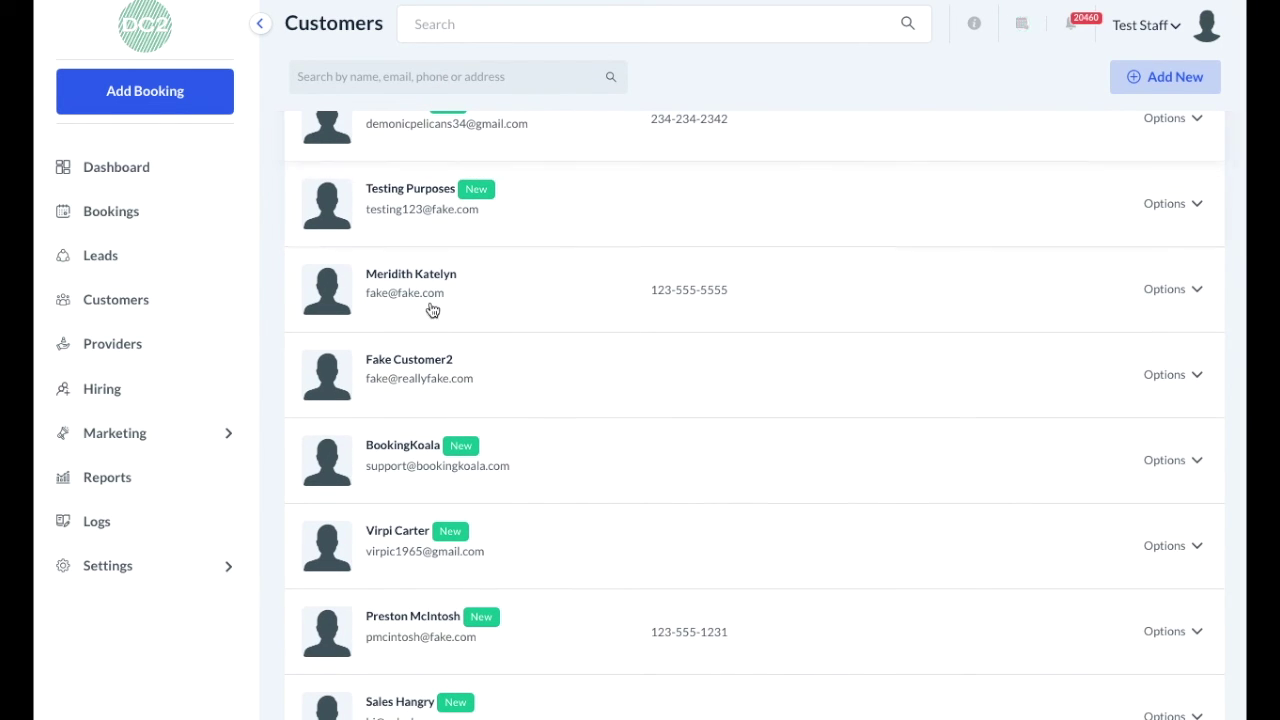
pyautogui.click(391, 366)
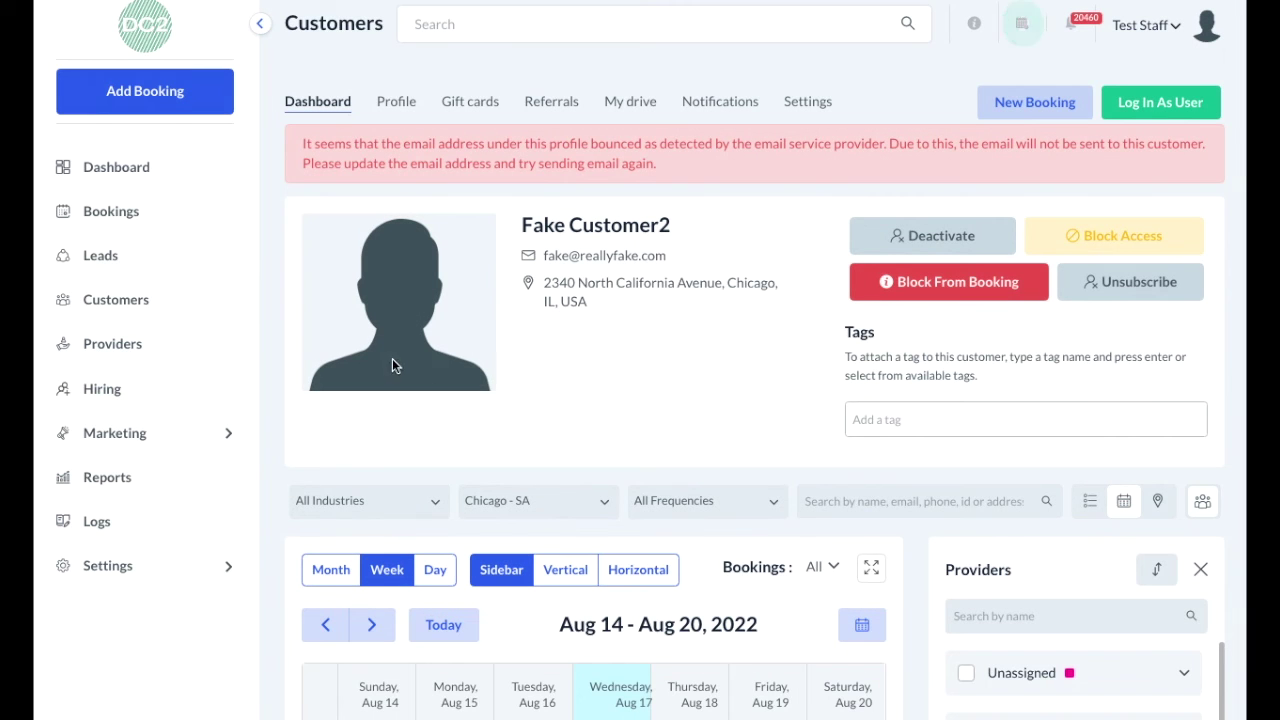
# Review the customer's Profile tab from contact details and address down to Stripe and Tags.
pyautogui.scroll(-5, 603, 397)
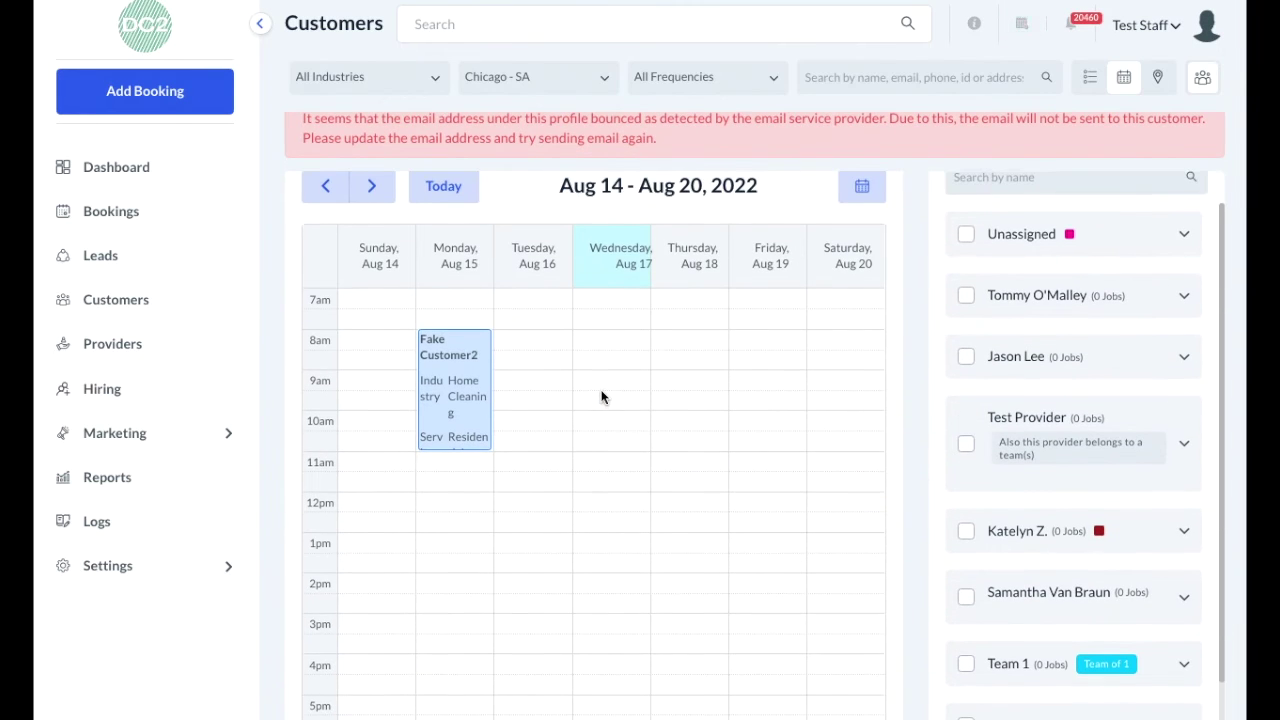
pyautogui.scroll(2, 603, 395)
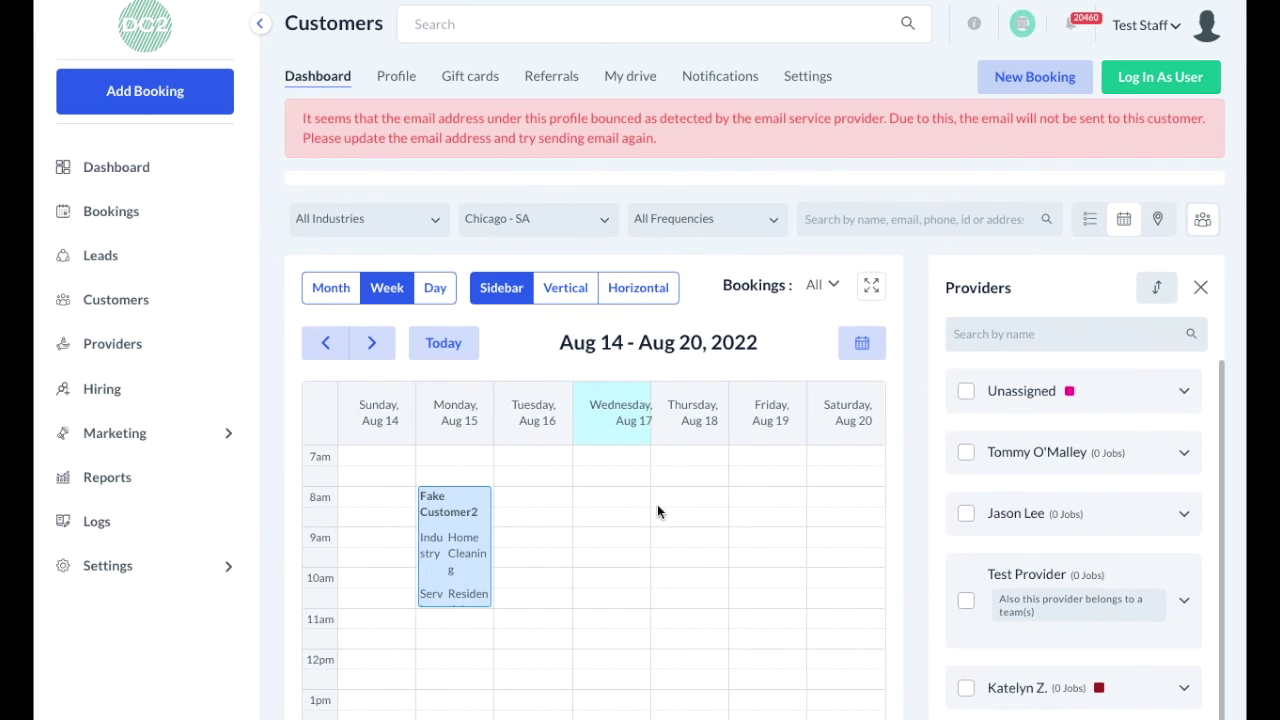
pyautogui.scroll(3, 692, 362)
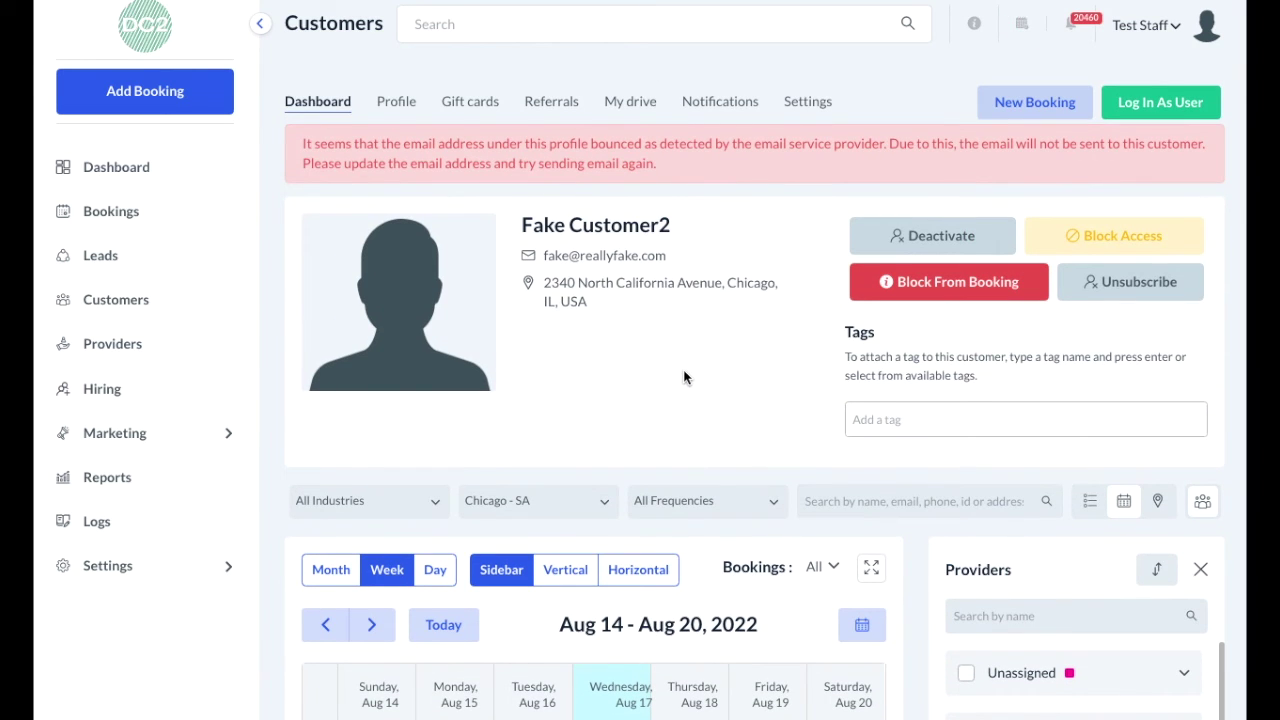
pyautogui.click(394, 101)
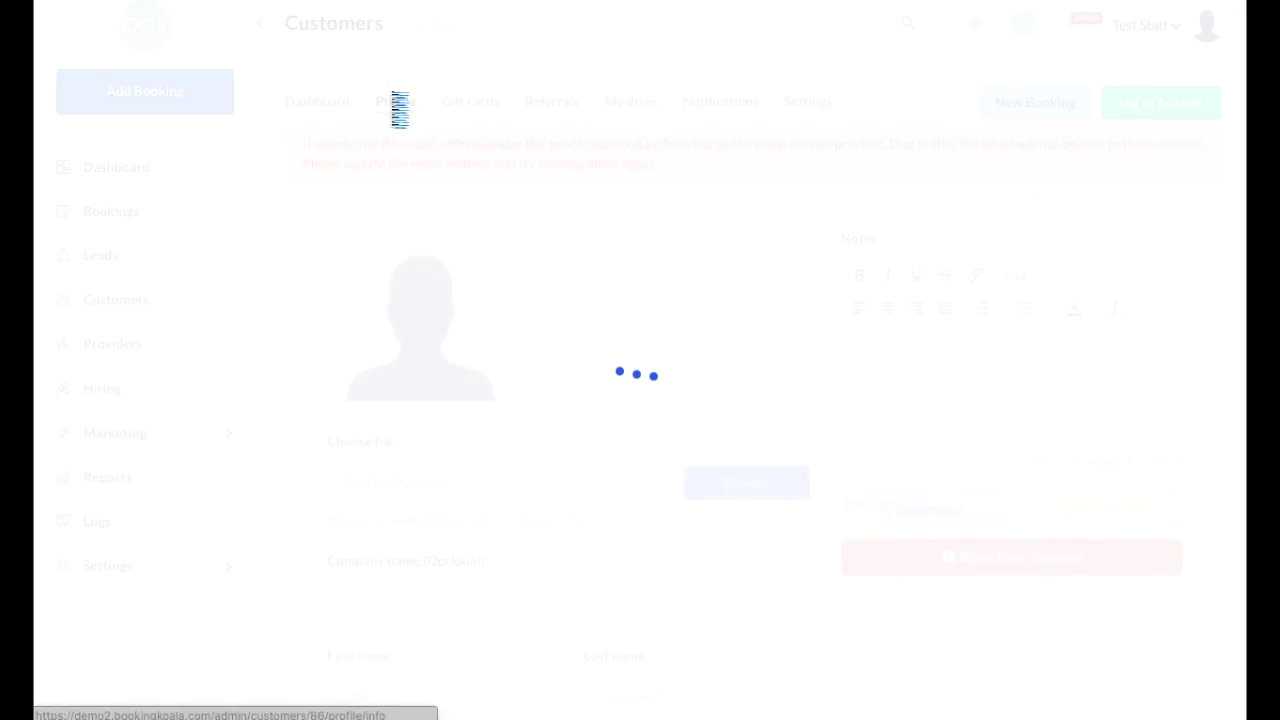
pyautogui.scroll(-4, 757, 276)
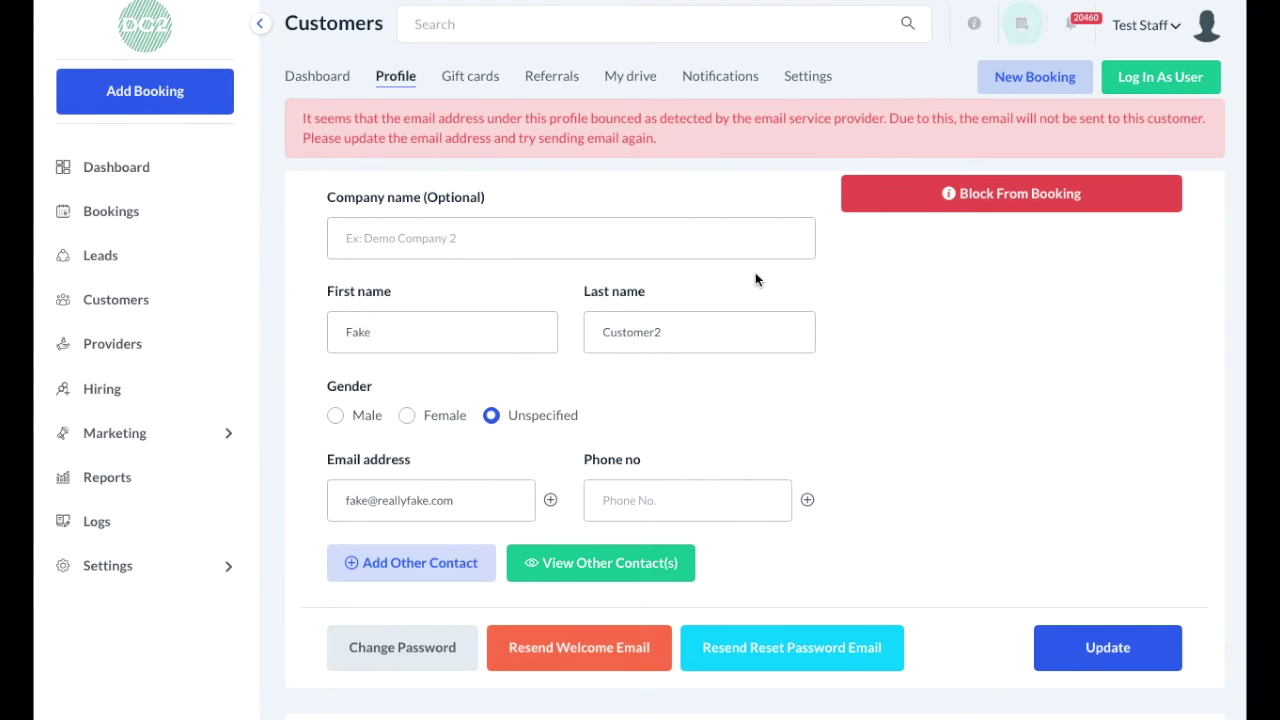
pyautogui.scroll(1, 755, 279)
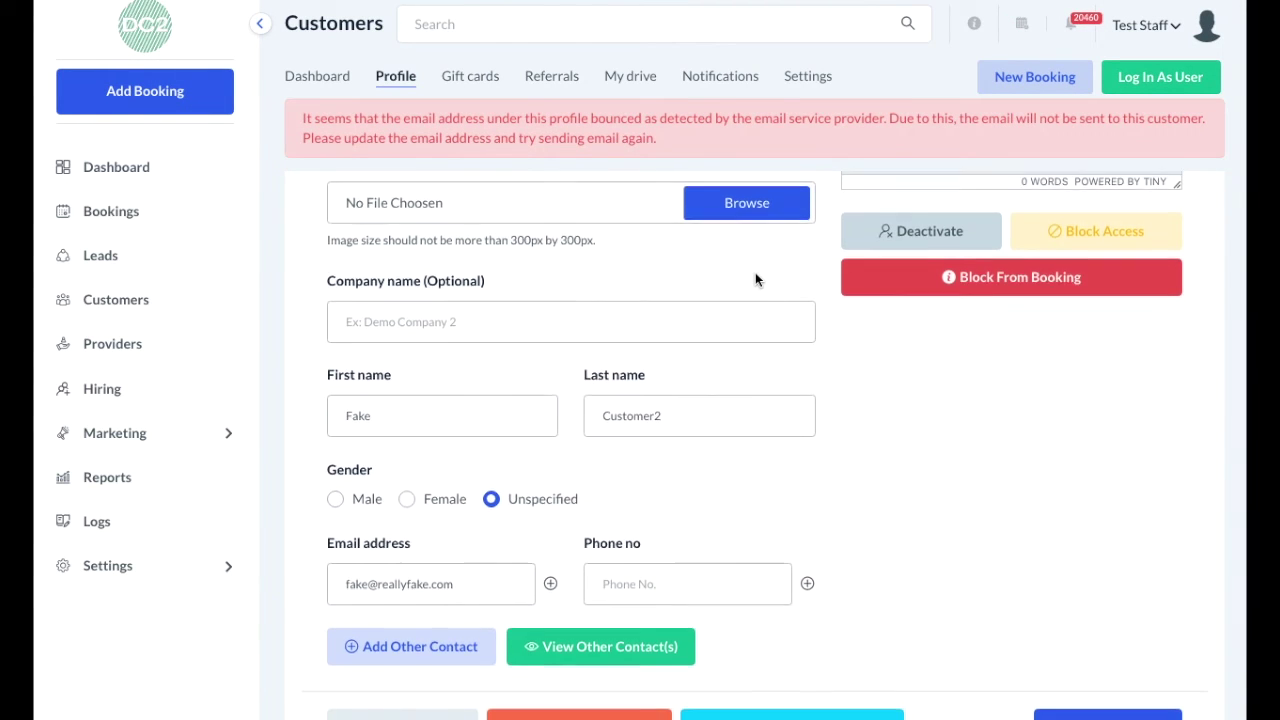
pyautogui.scroll(-2, 755, 279)
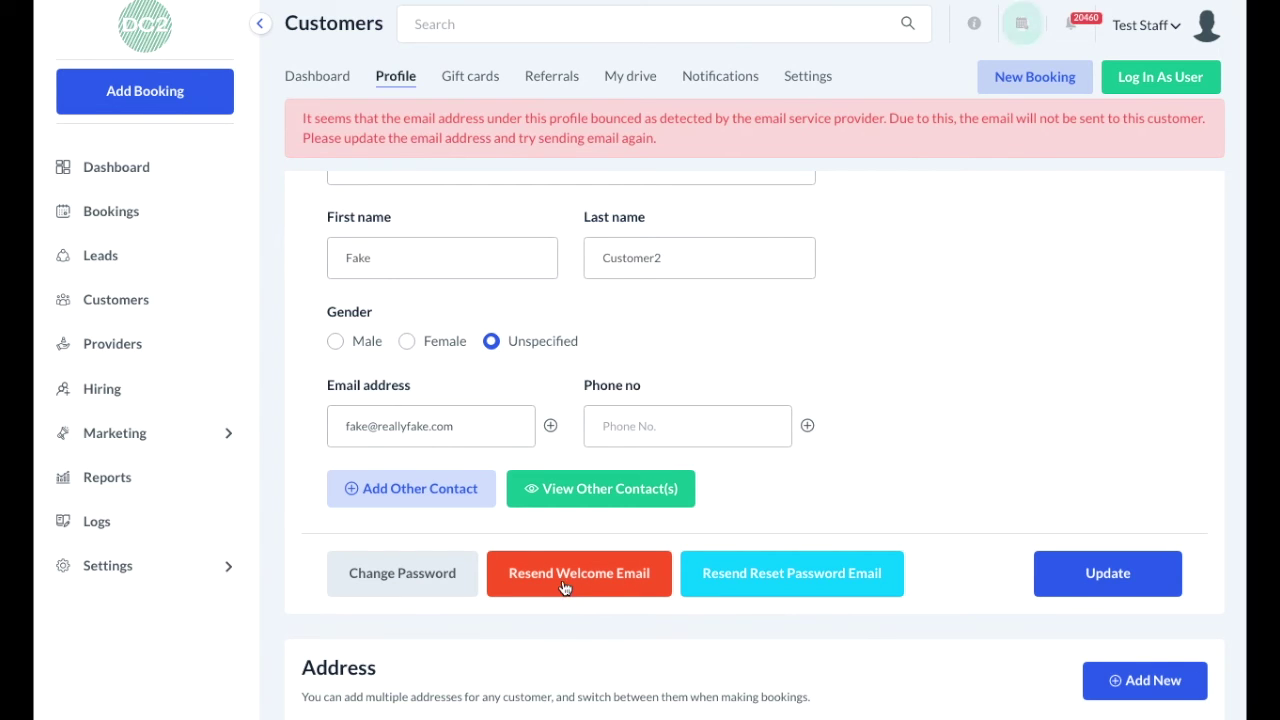
pyautogui.scroll(-4, 565, 575)
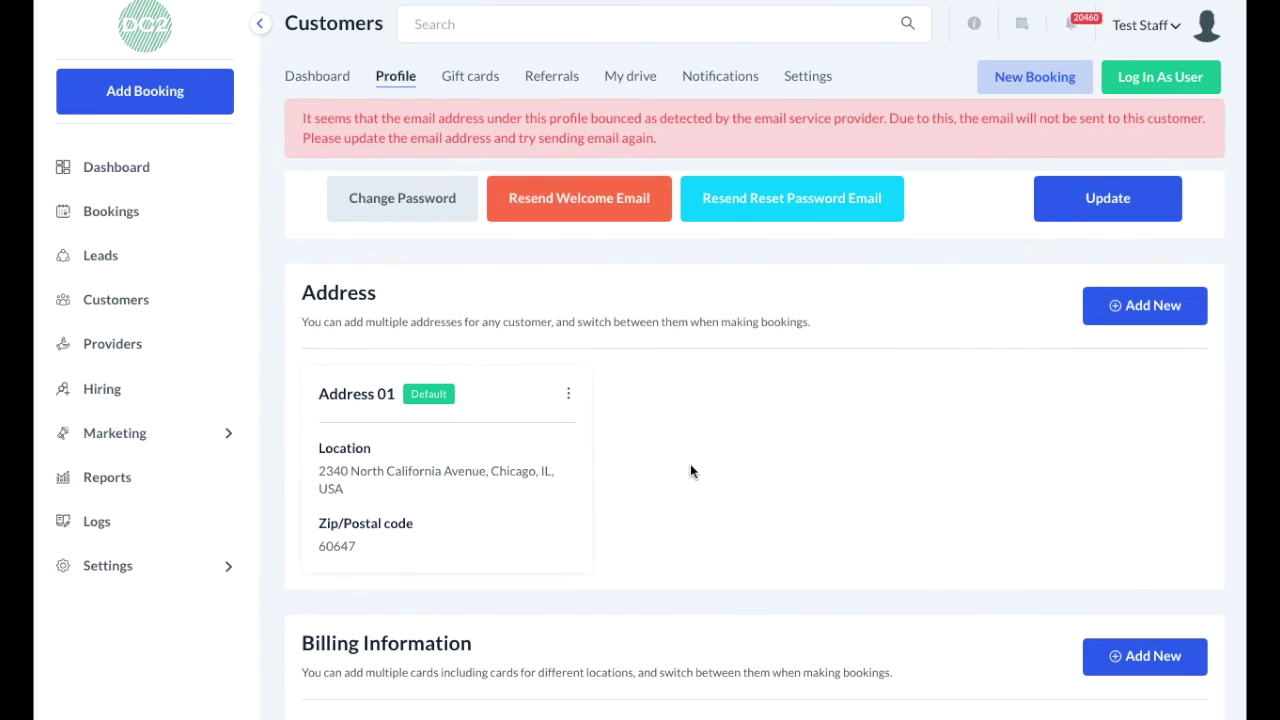
pyautogui.scroll(-4, 729, 494)
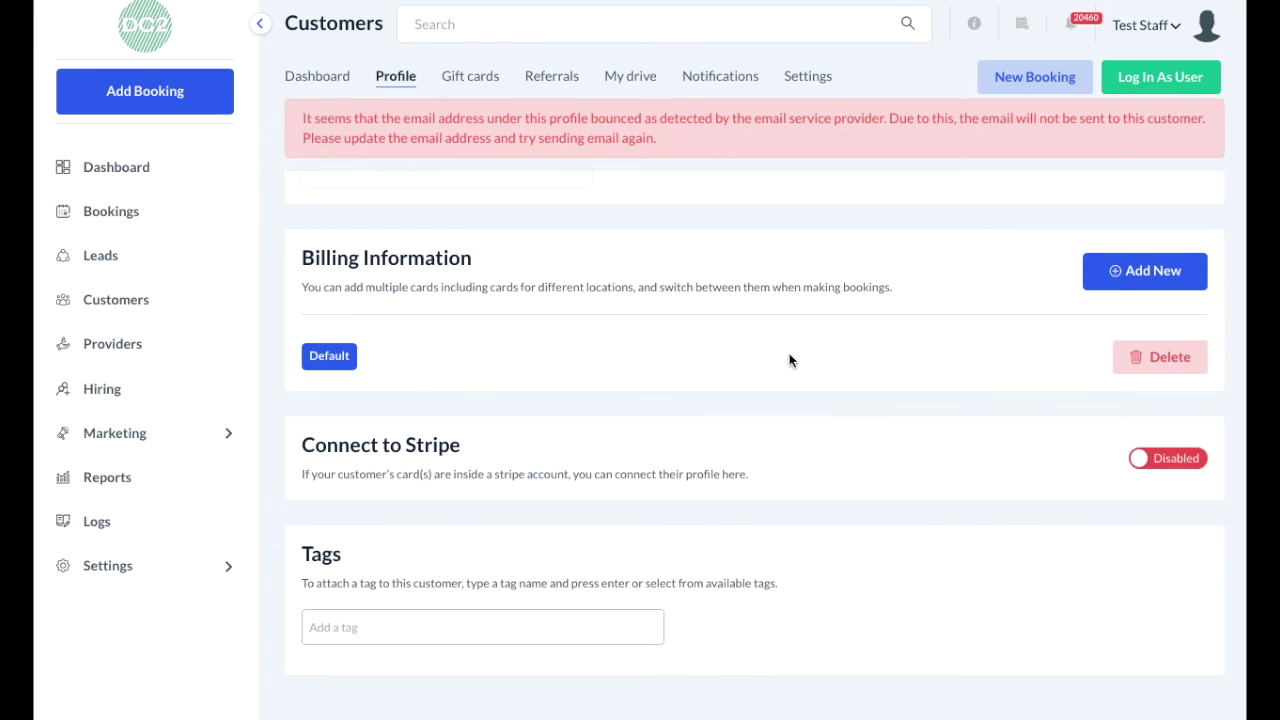
pyautogui.scroll(5, 781, 356)
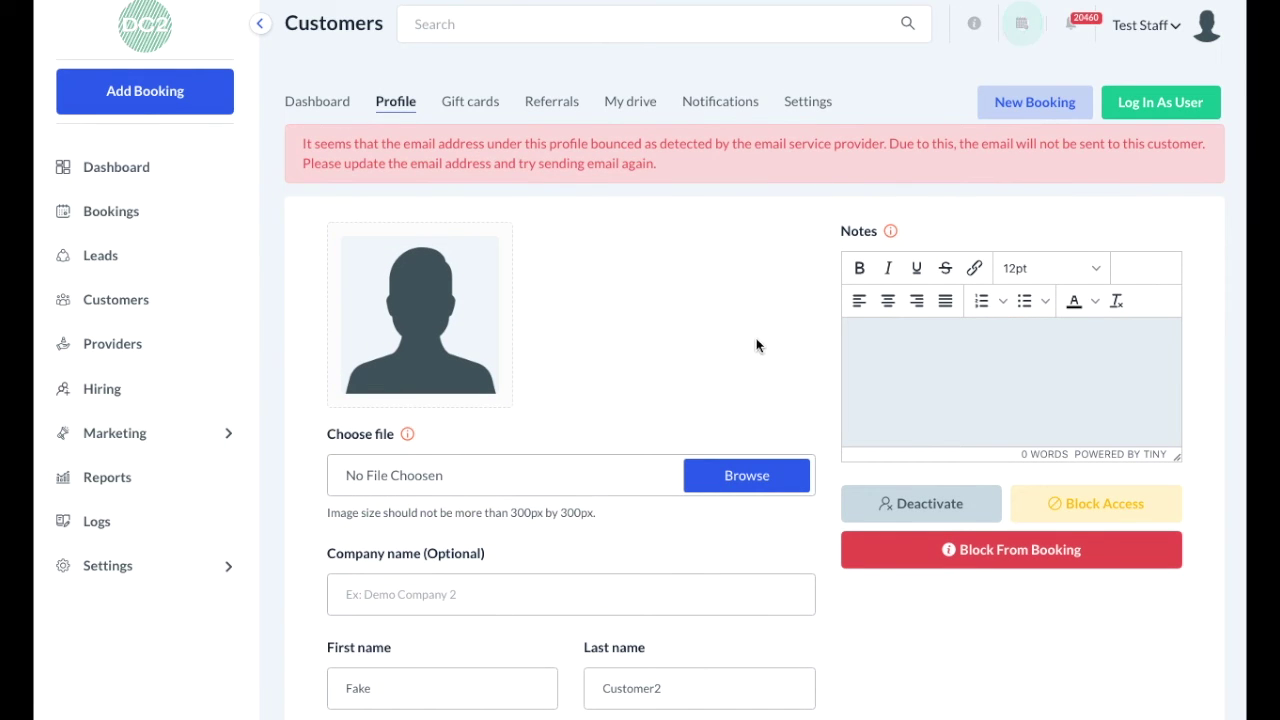
# Check the customer's gift cards and referral credits, ending on their My drive tab.
pyautogui.click(477, 113)
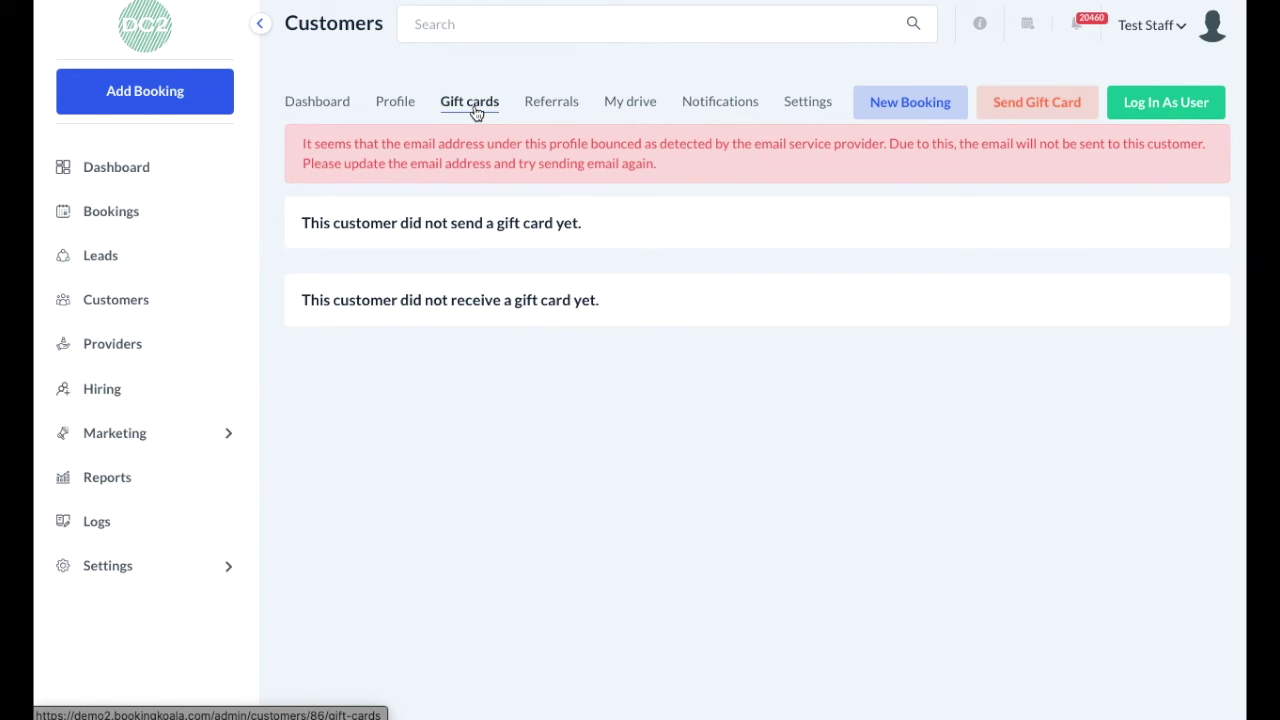
pyautogui.click(557, 110)
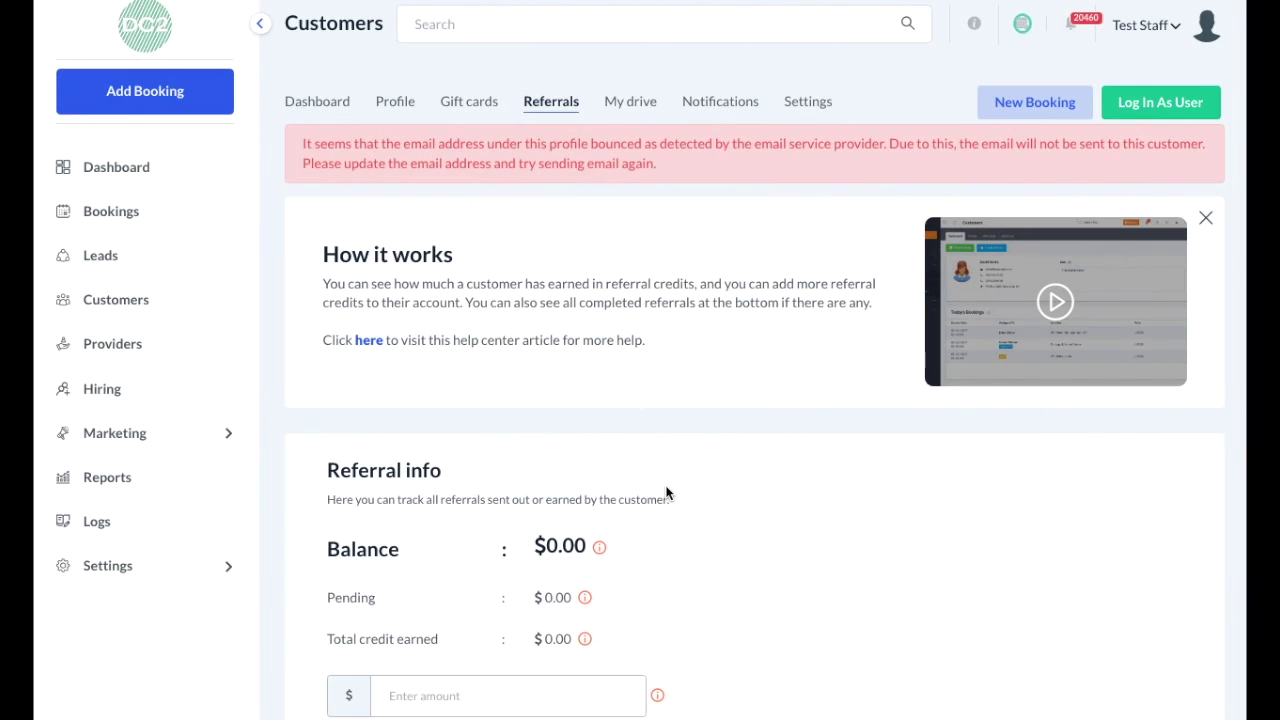
pyautogui.scroll(-2, 667, 493)
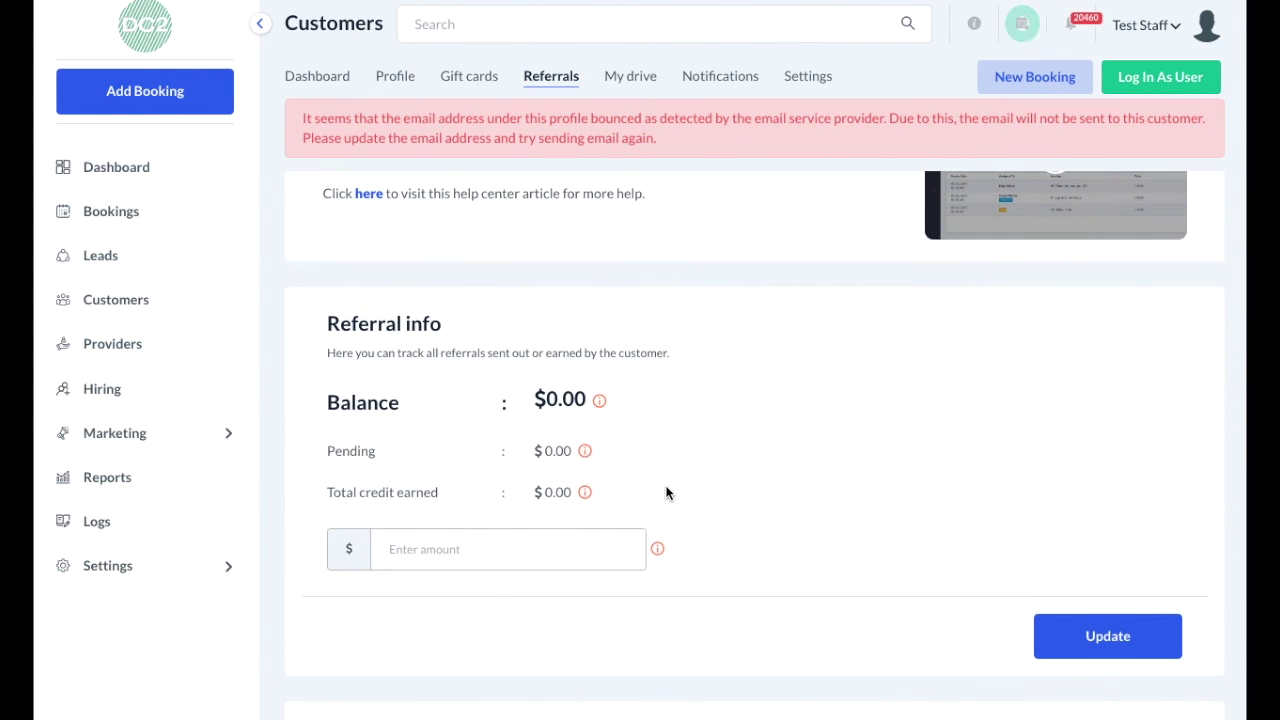
pyautogui.scroll(2, 667, 493)
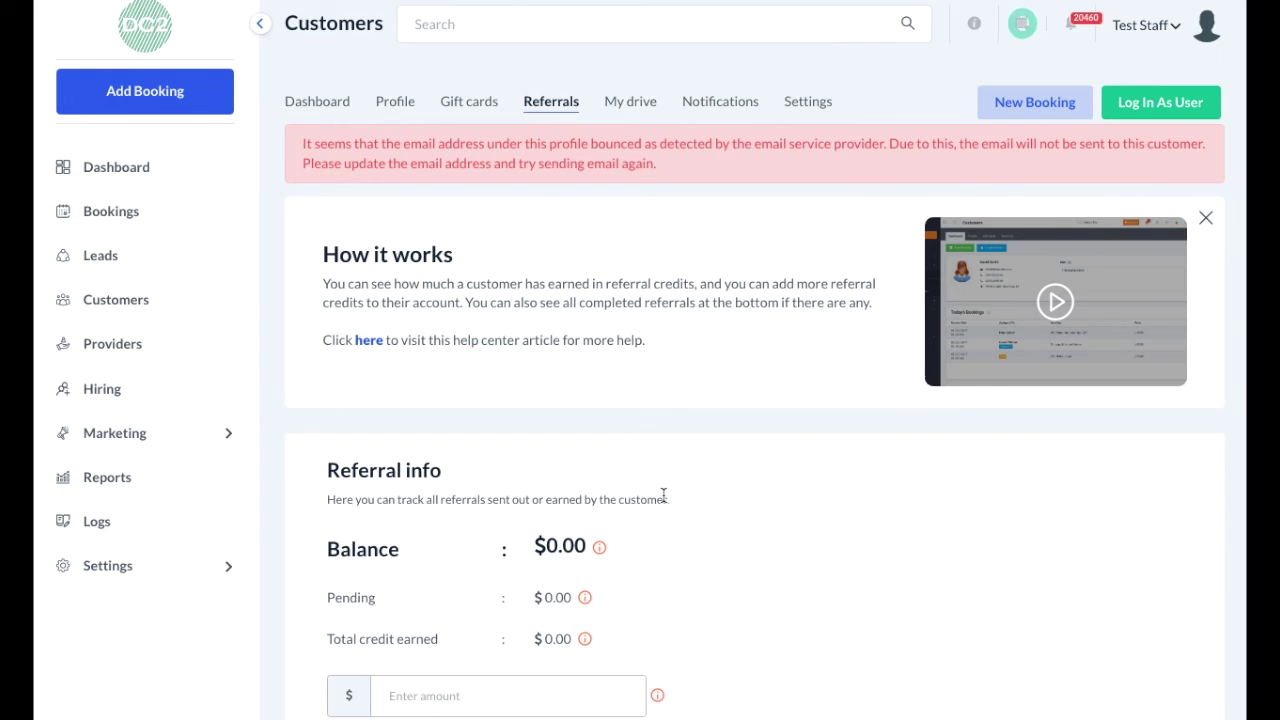
pyautogui.click(646, 104)
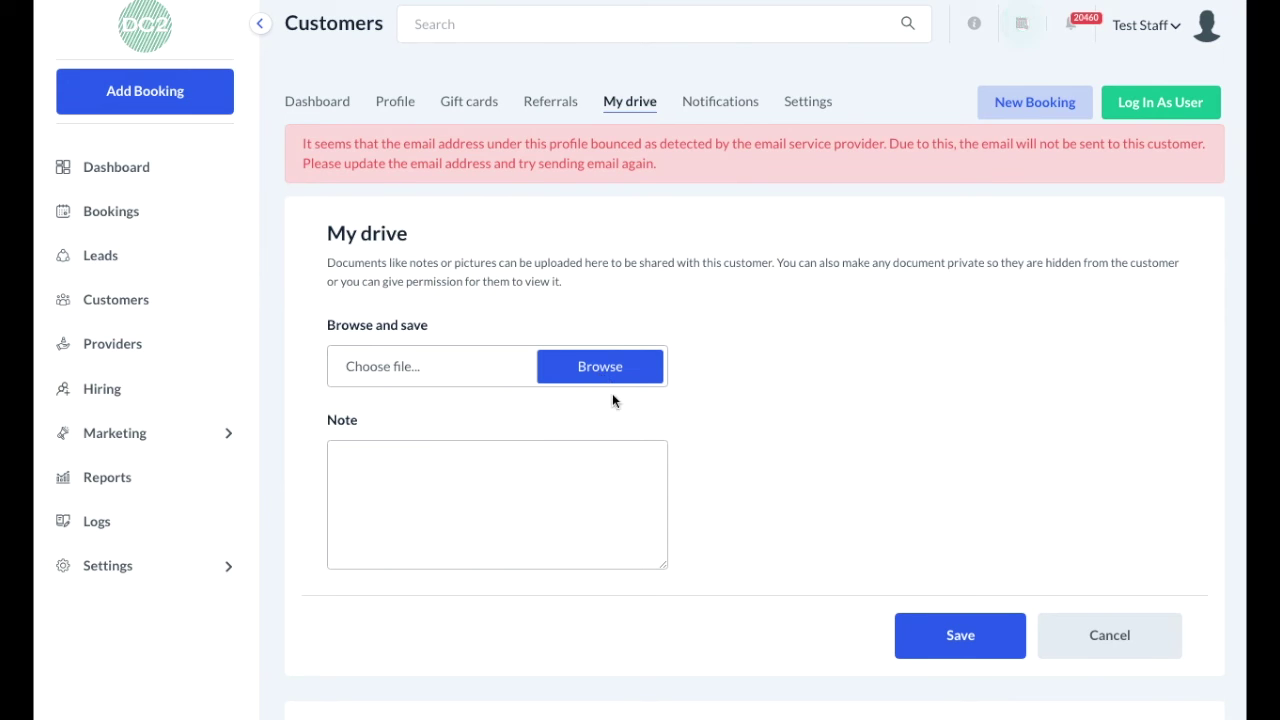
# View the customer's notification preferences, then their review-link and referral Settings tab.
pyautogui.click(733, 108)
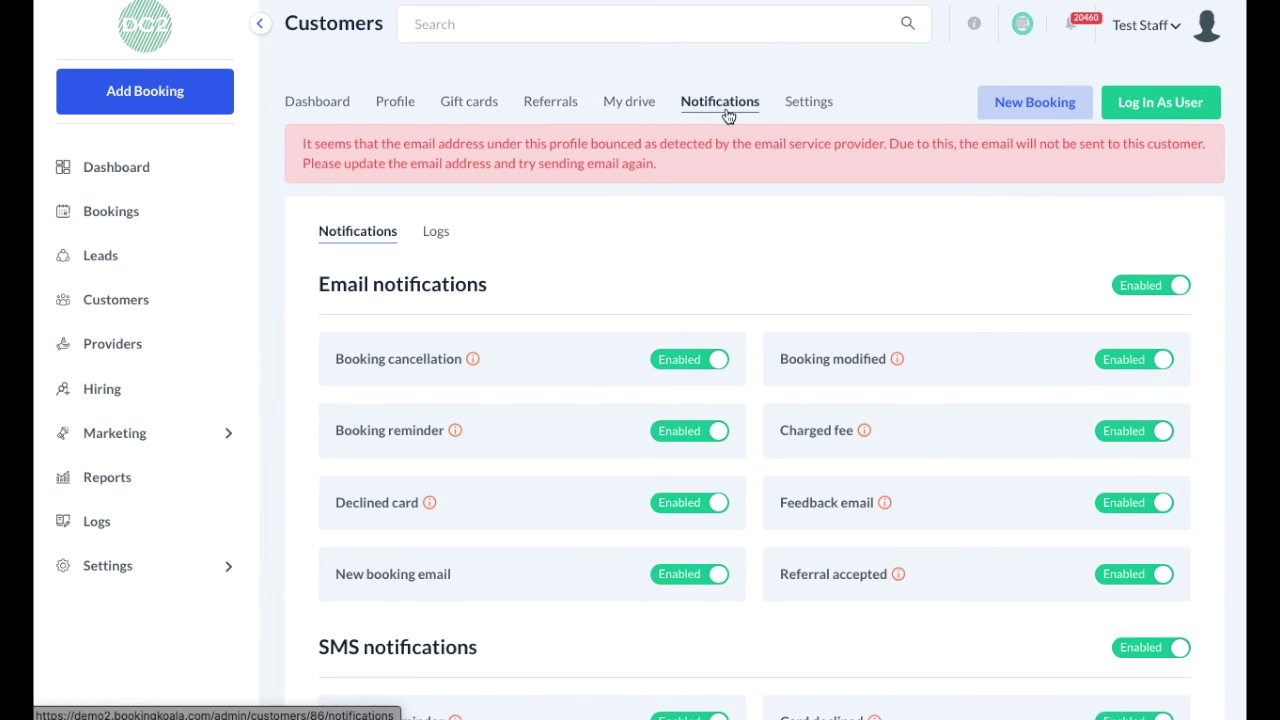
pyautogui.click(801, 104)
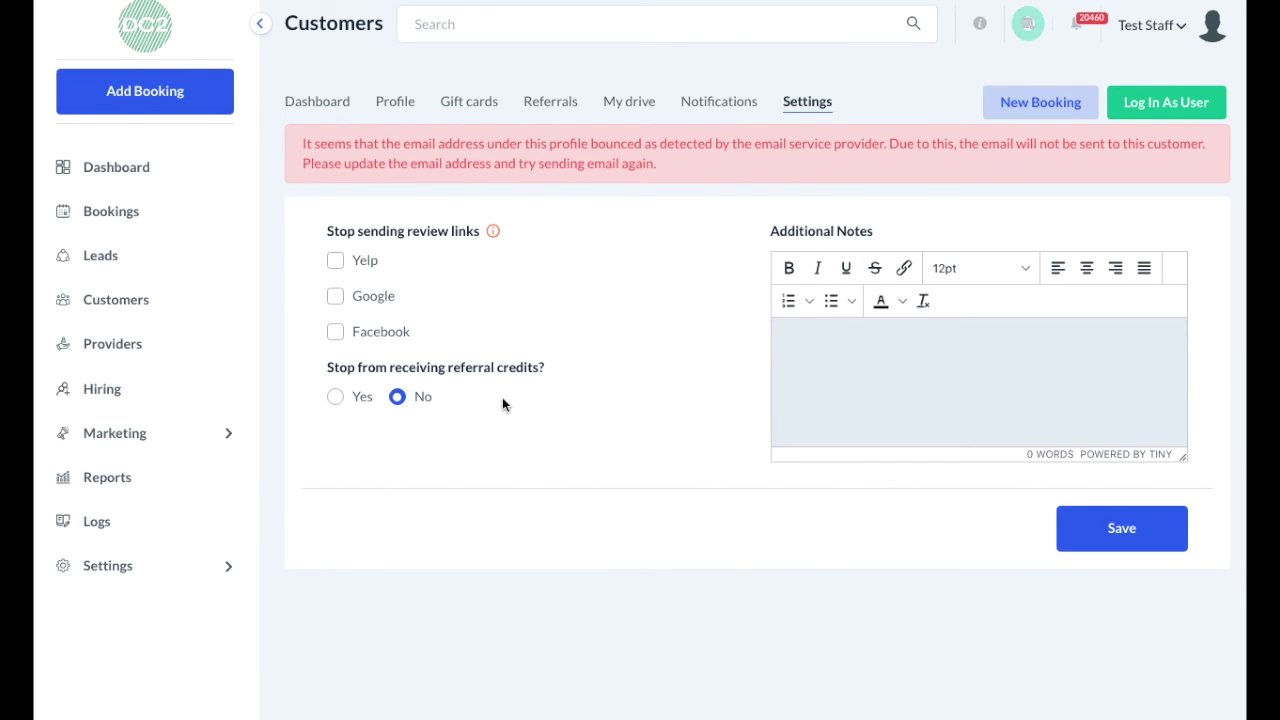
pyautogui.moveTo(149, 351)
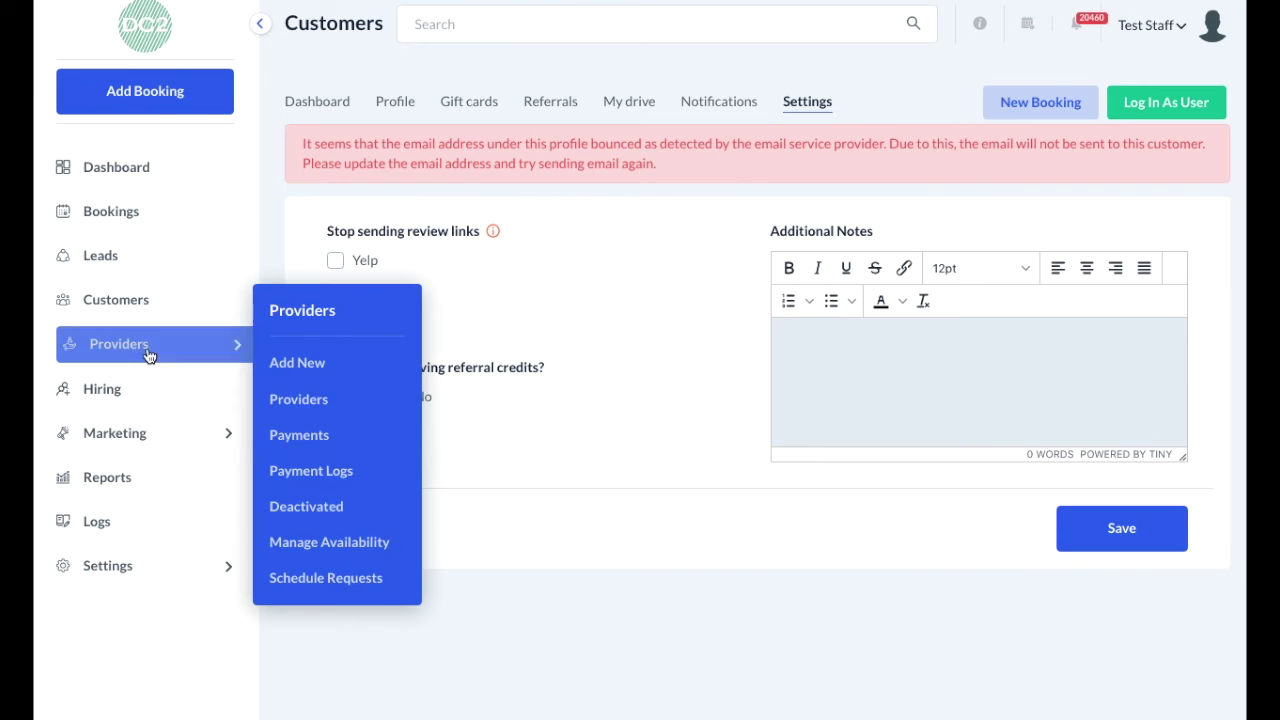
# Open the first provider's record from the Providers list.
pyautogui.click(357, 406)
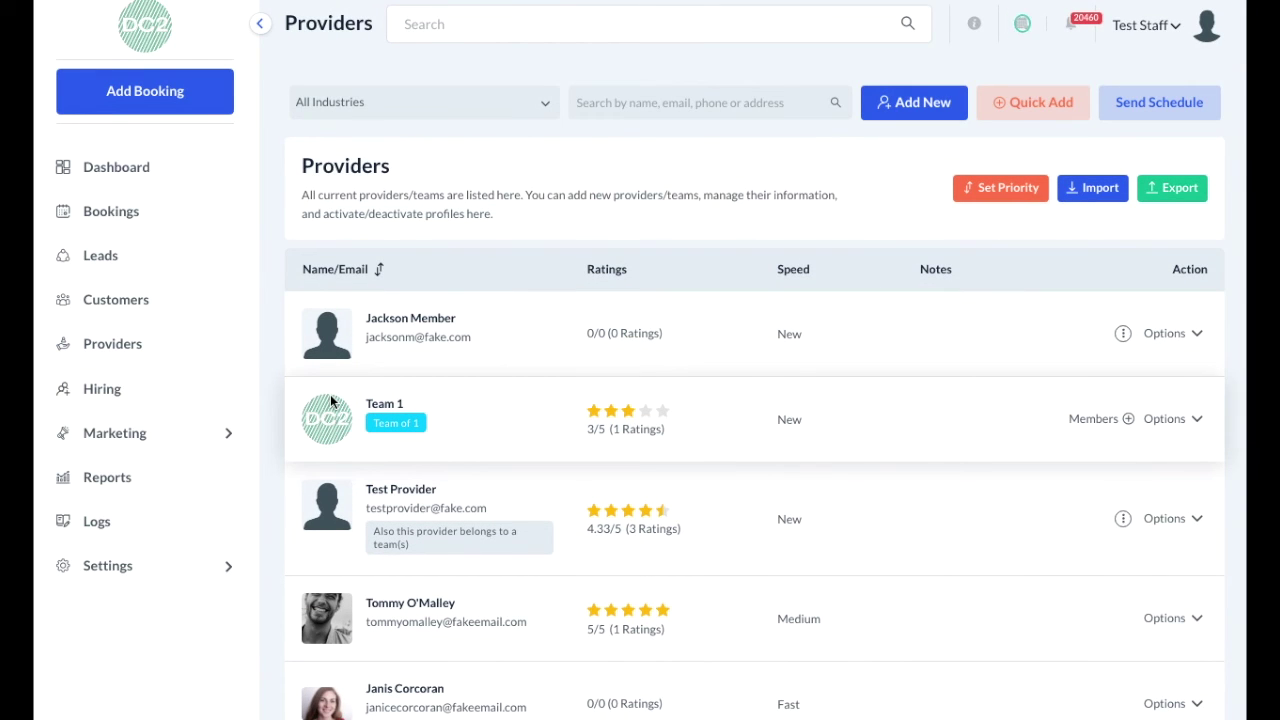
pyautogui.click(414, 322)
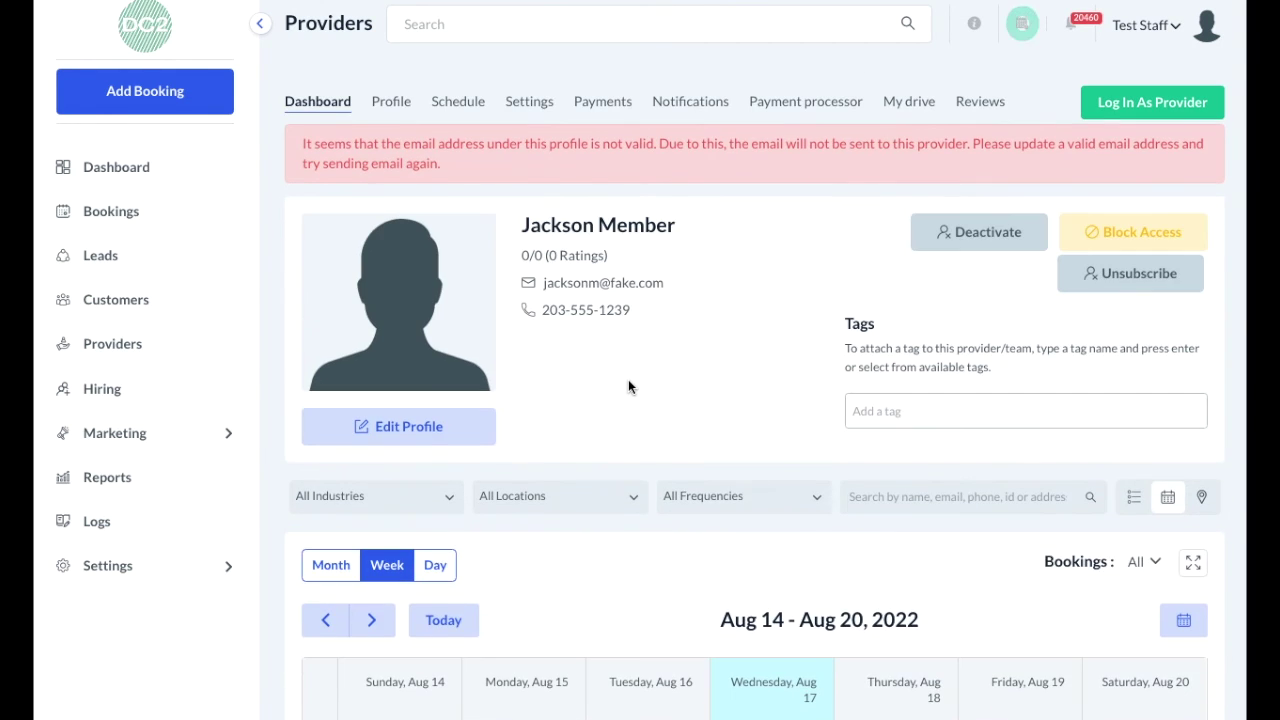
# Step through the provider's Profile and Schedule tabs to their General settings.
pyautogui.click(392, 105)
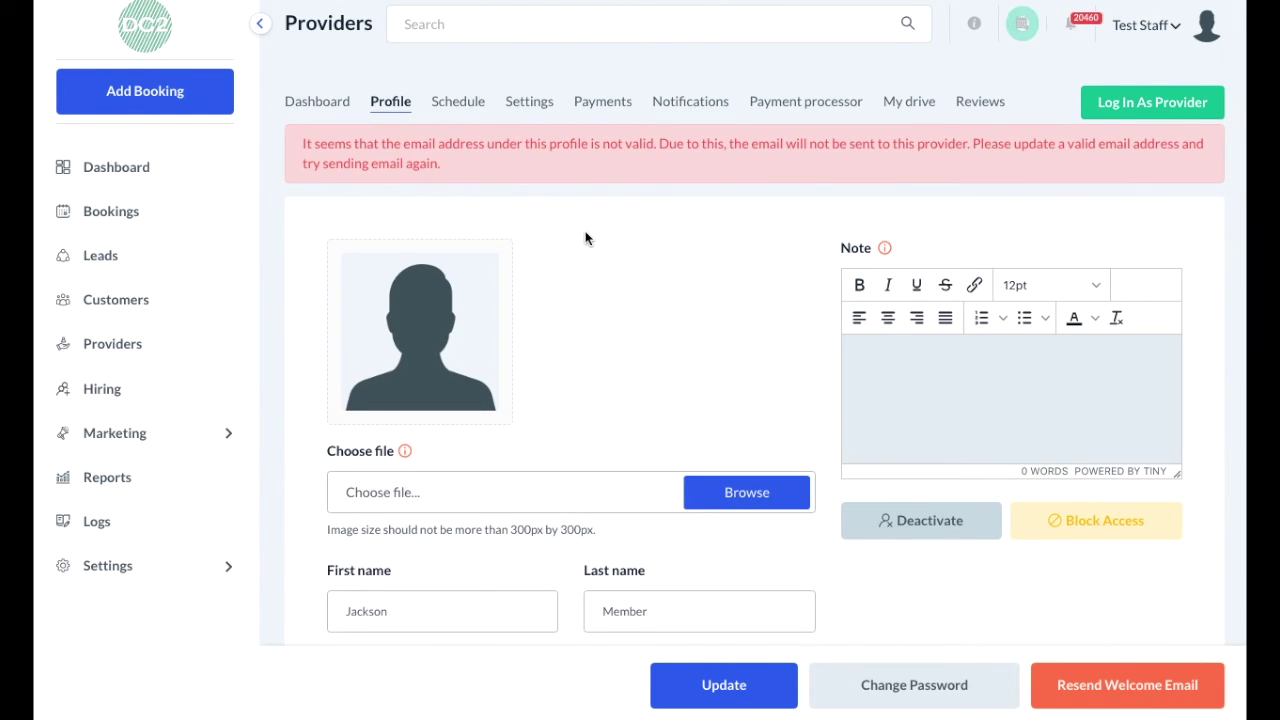
pyautogui.click(472, 108)
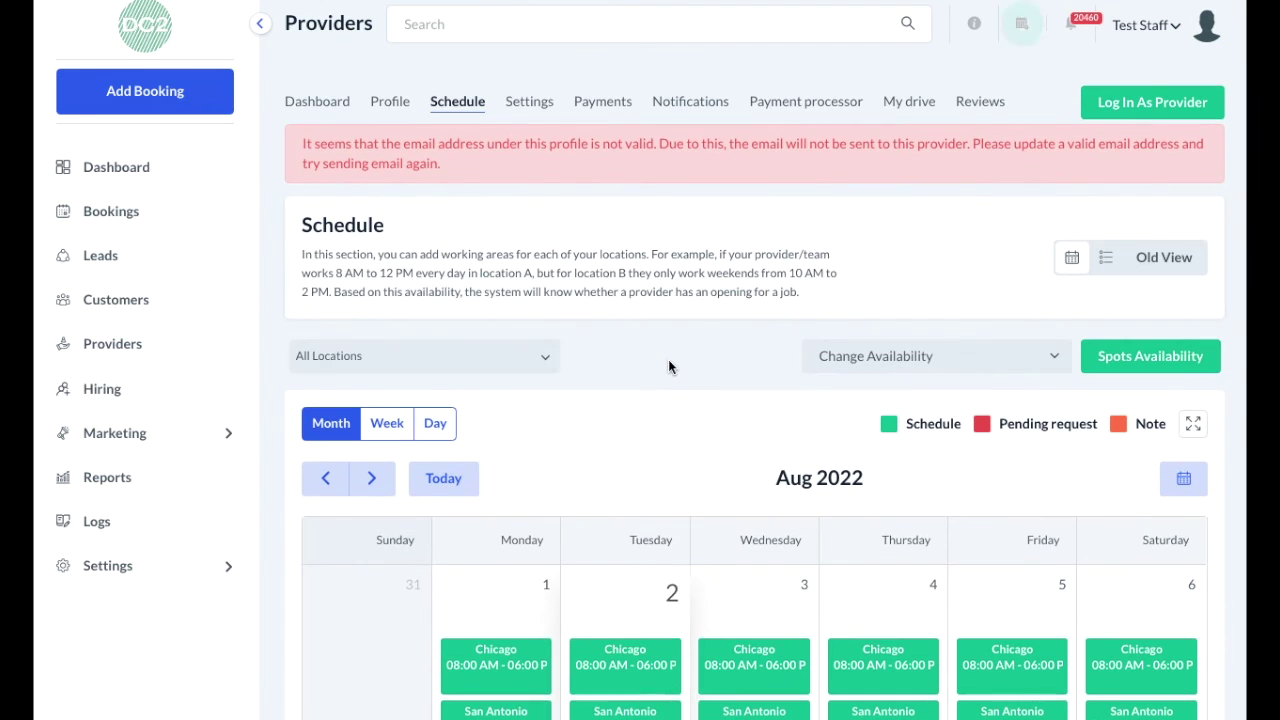
pyautogui.click(530, 104)
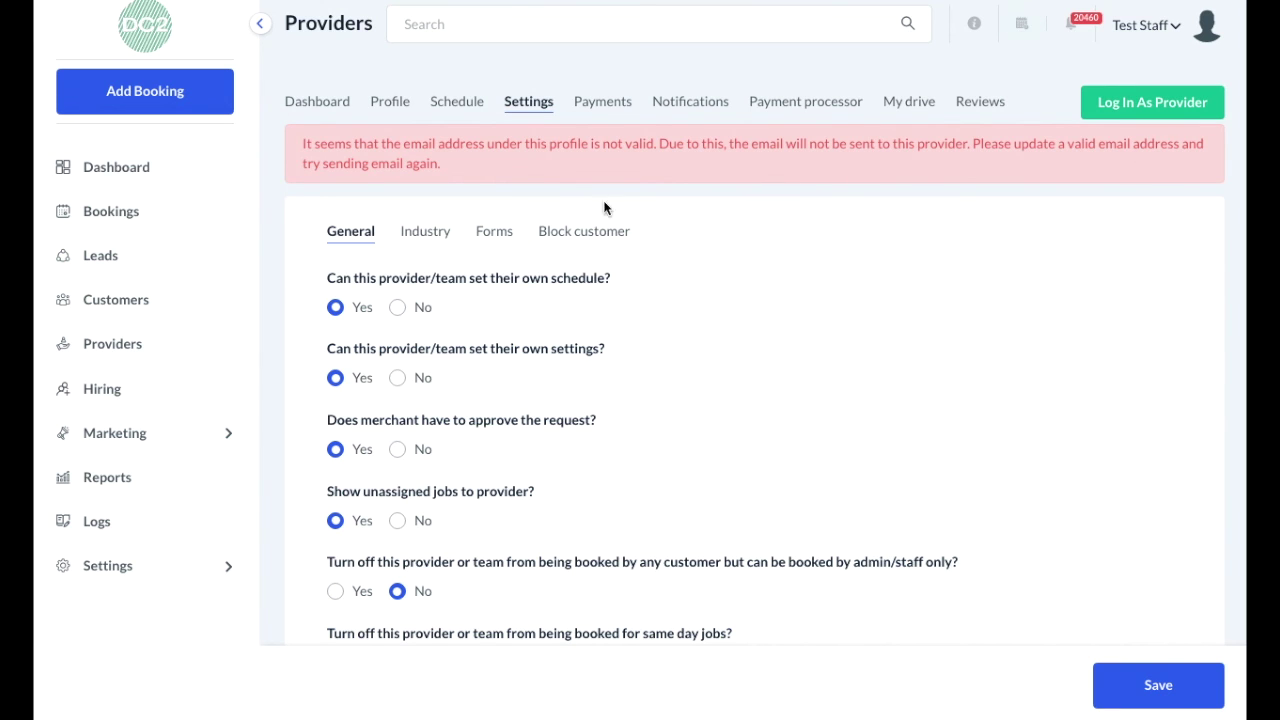
# Check the provider's past payments and notification preferences, then their Payment processor settings.
pyautogui.click(617, 101)
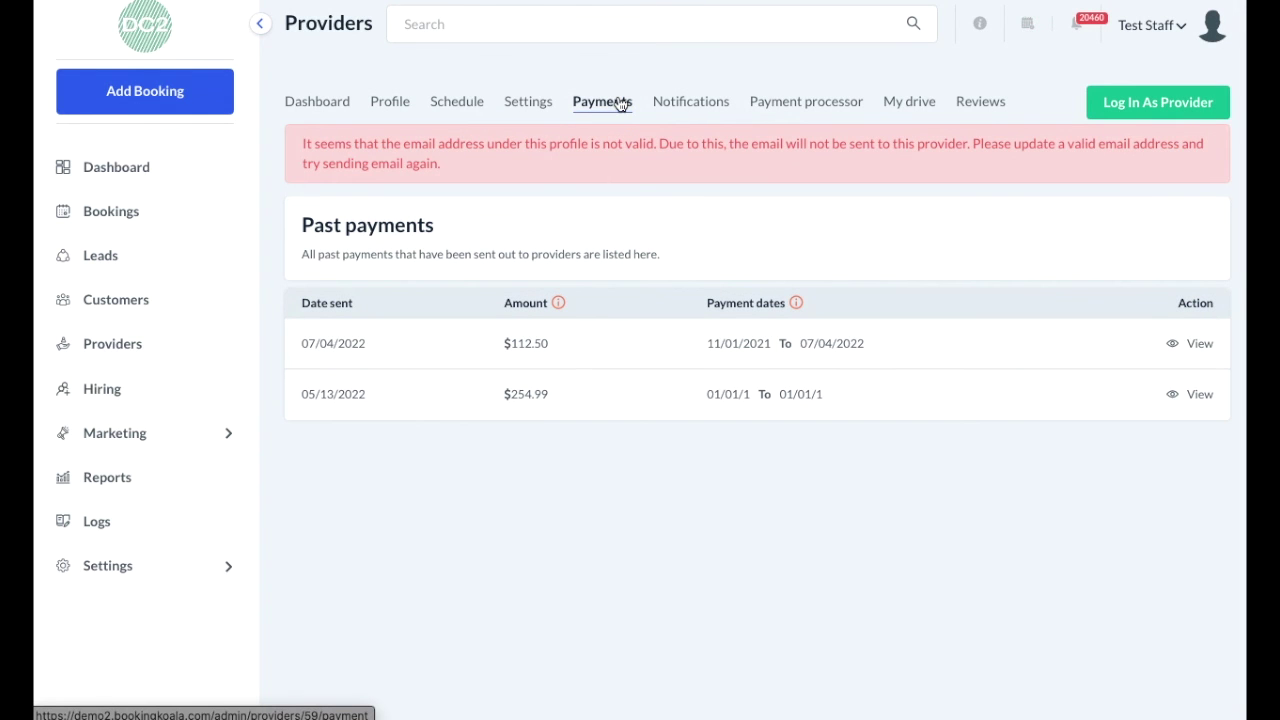
pyautogui.click(712, 108)
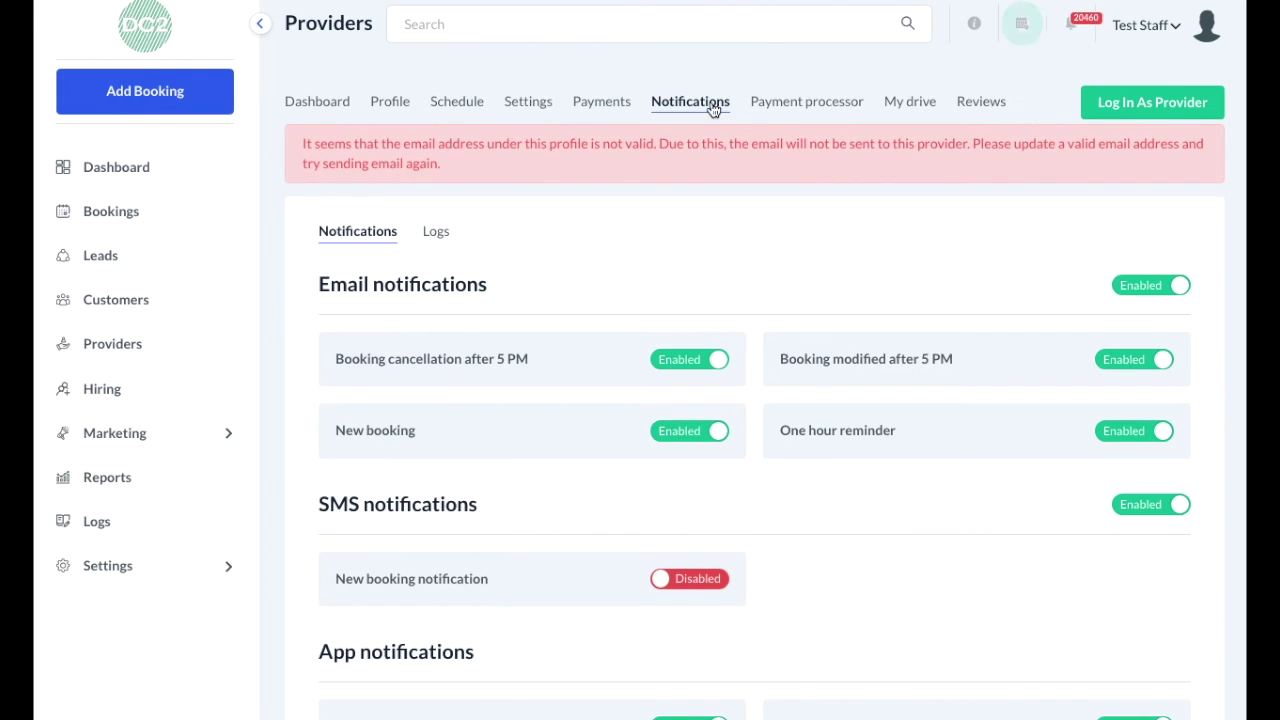
pyautogui.scroll(-1, 700, 273)
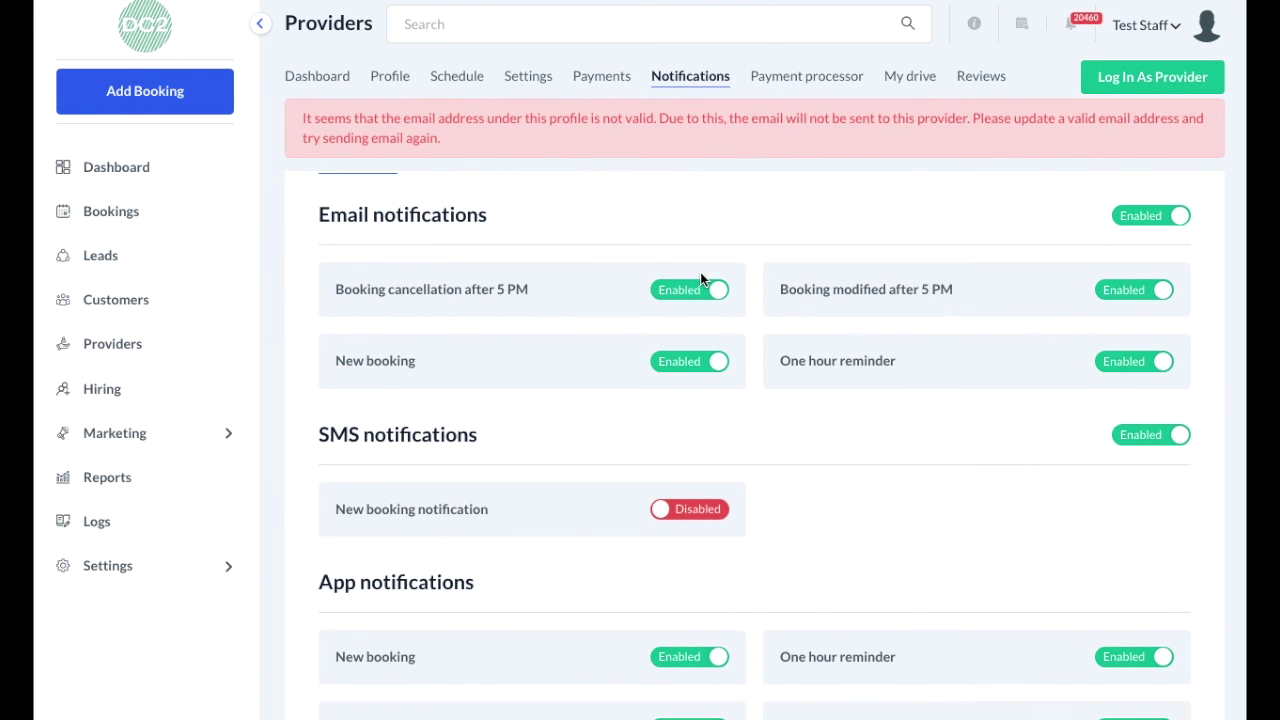
pyautogui.scroll(-1, 700, 272)
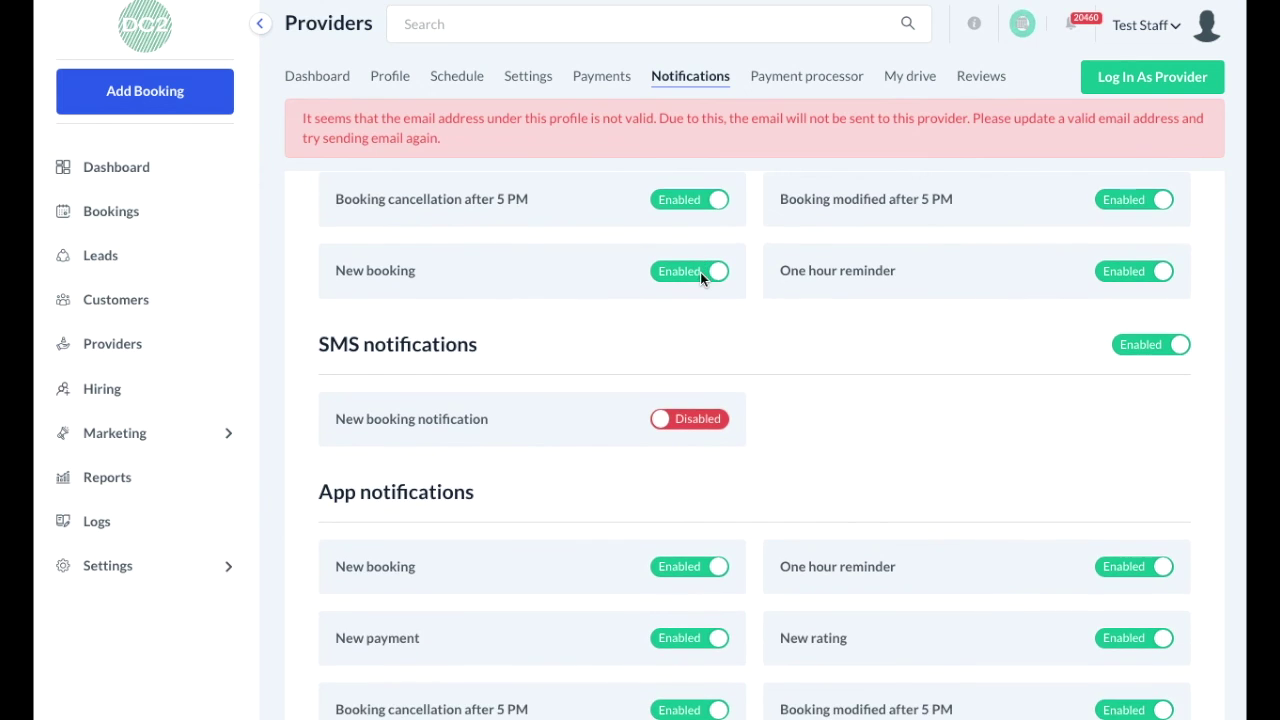
pyautogui.scroll(2, 700, 272)
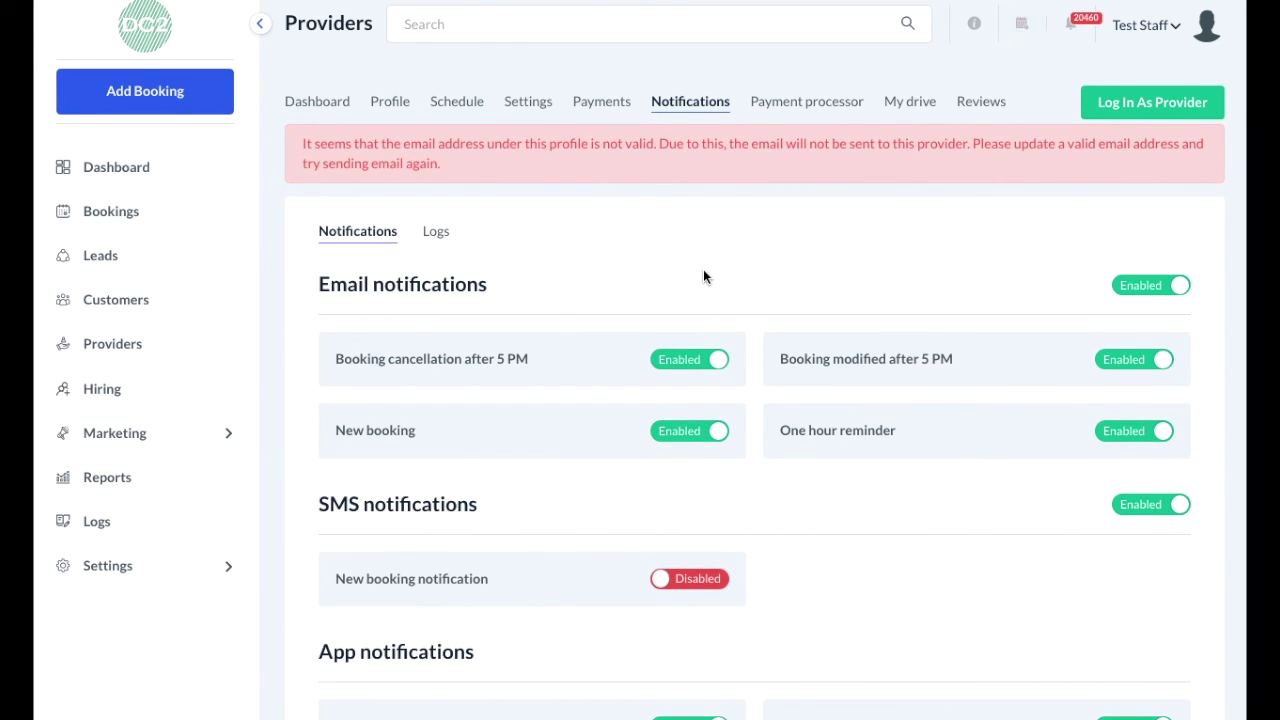
pyautogui.click(828, 104)
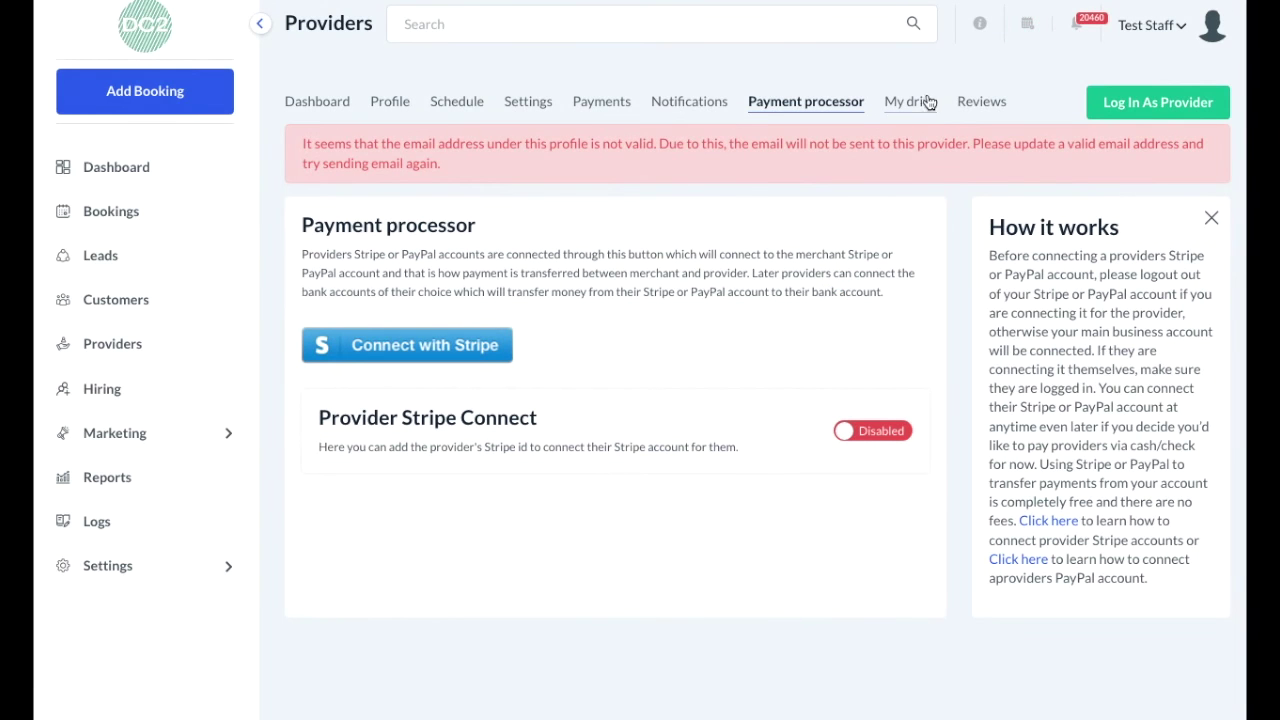
# View the provider's My drive and empty Reviews tab, then show the Marketing options.
pyautogui.click(910, 104)
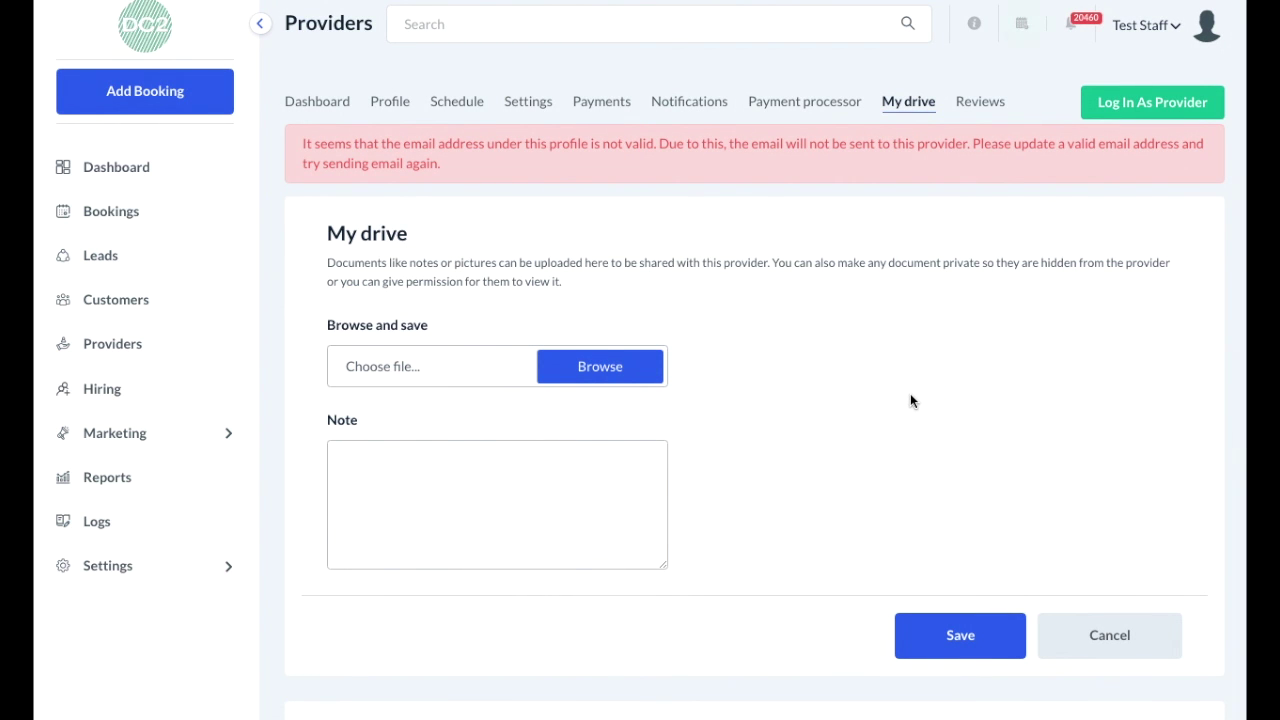
pyautogui.click(990, 107)
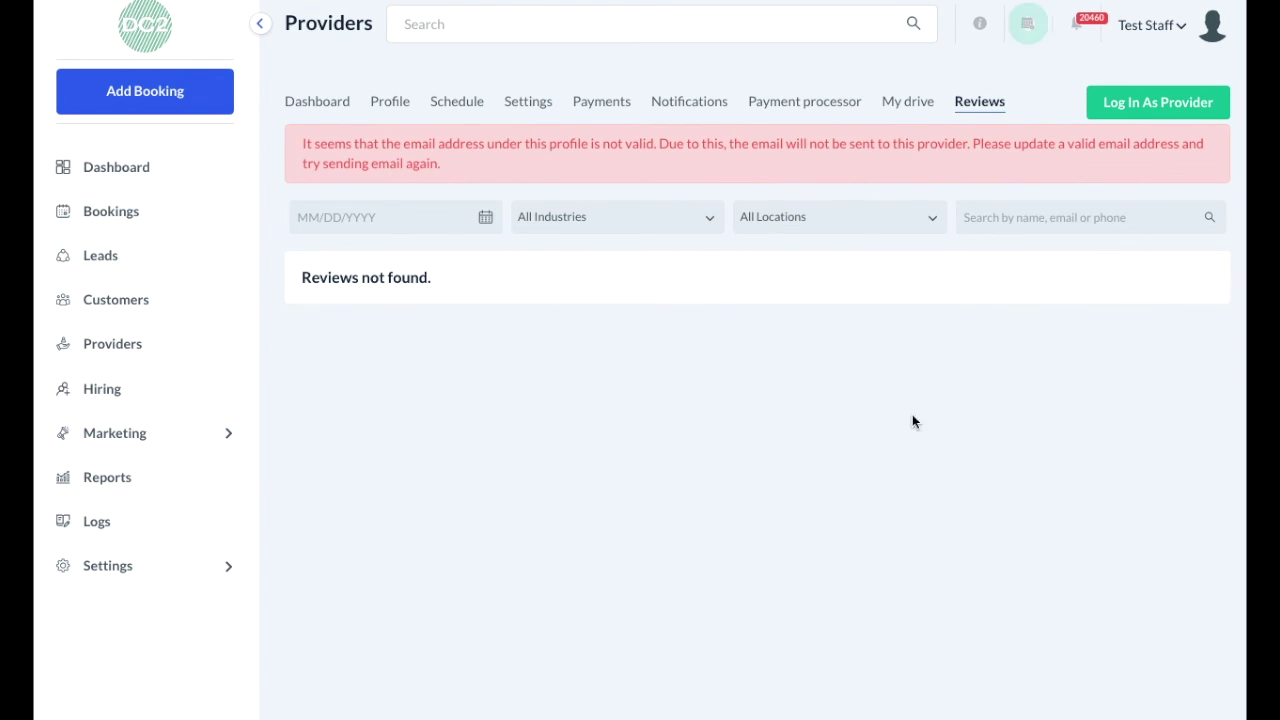
pyautogui.moveTo(194, 346)
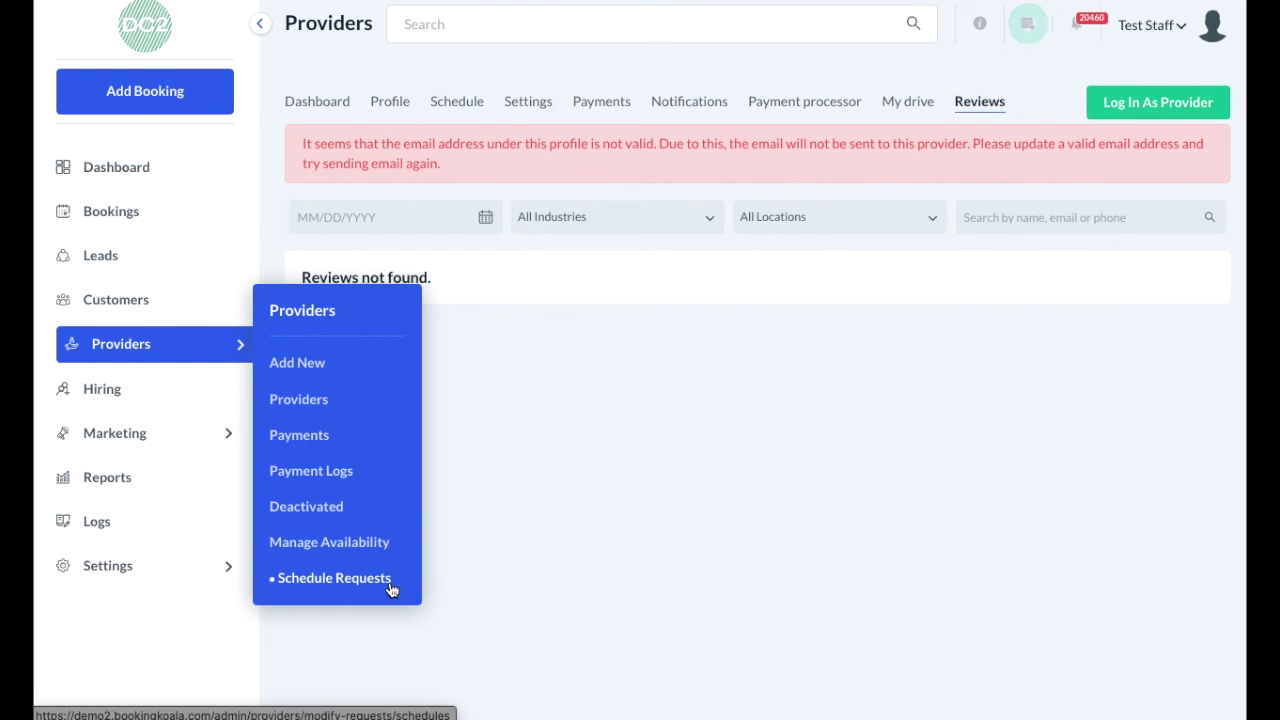
pyautogui.click(190, 447)
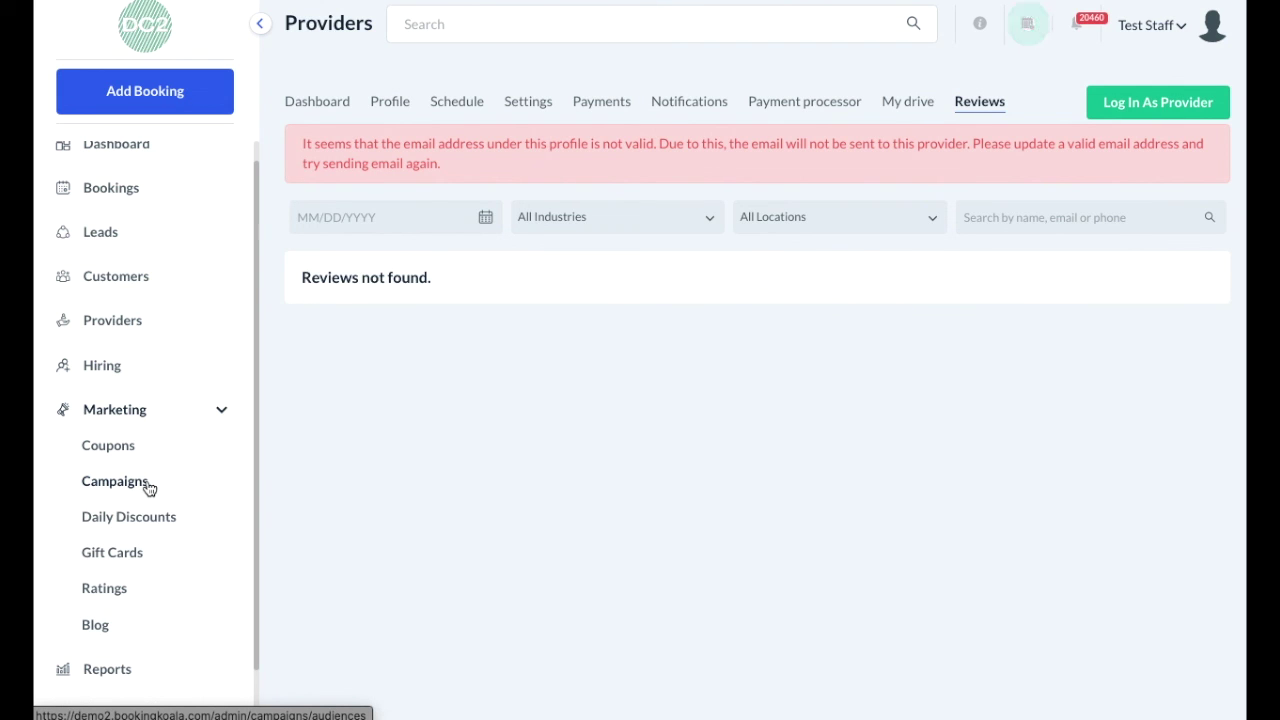
# Open the Send Gift Card form under Marketing's Gift Cards, showing a $150 minimum amount.
pyautogui.moveTo(143, 521)
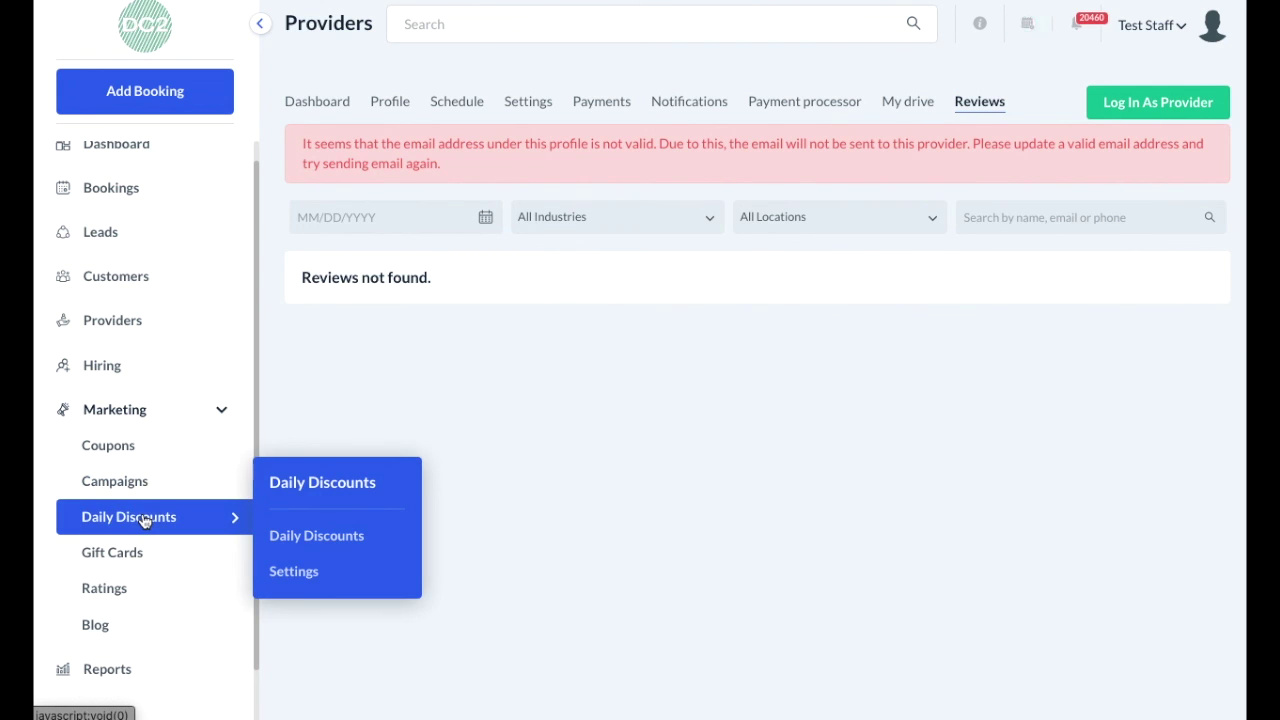
pyautogui.moveTo(152, 566)
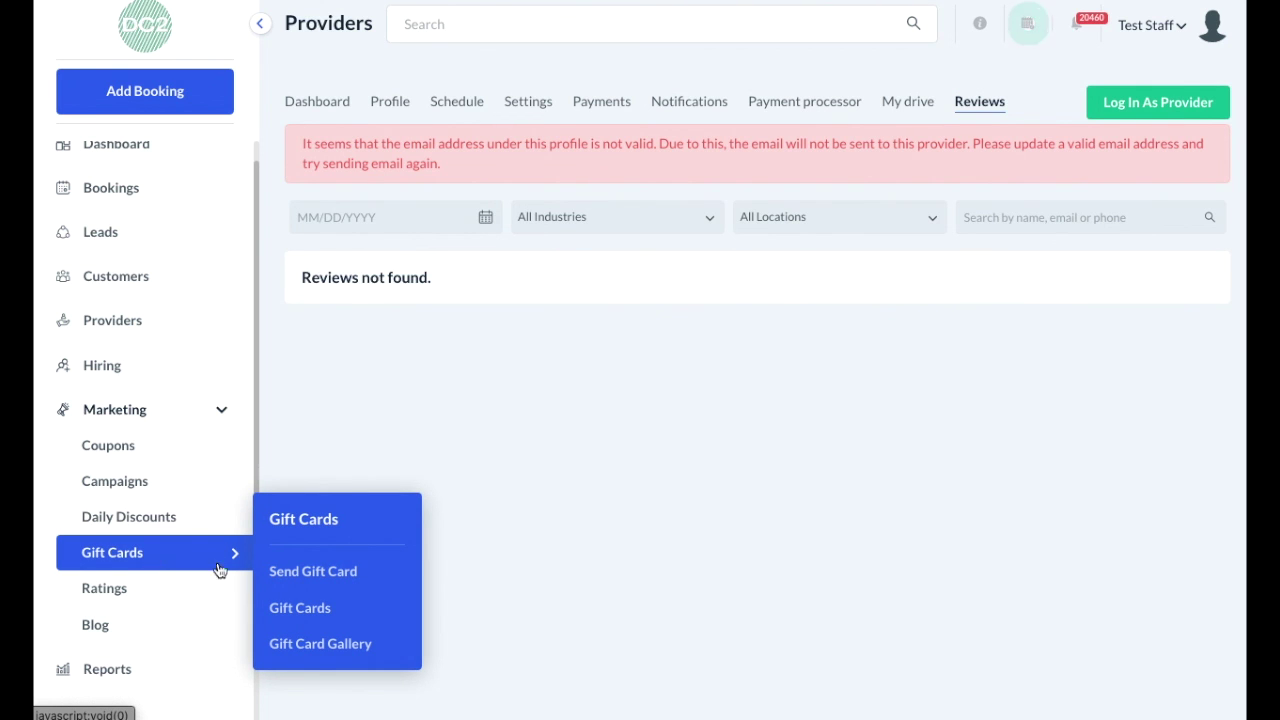
pyautogui.click(366, 576)
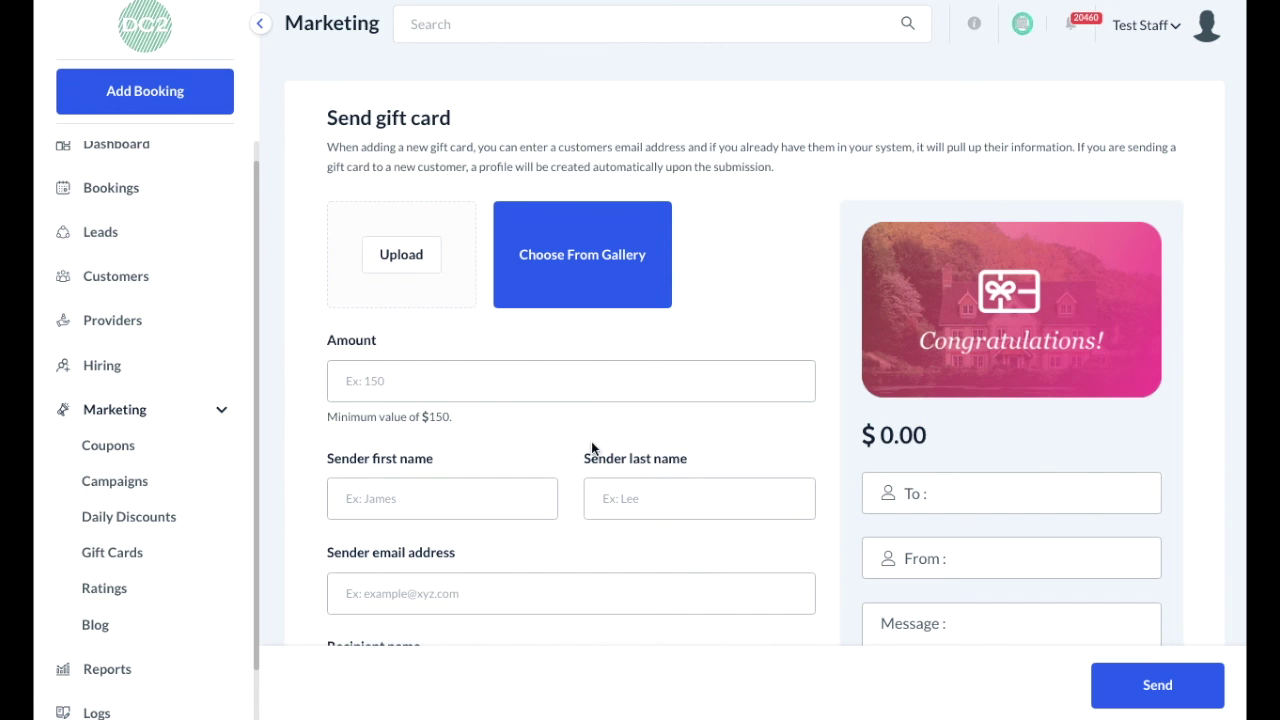
pyautogui.moveTo(146, 200)
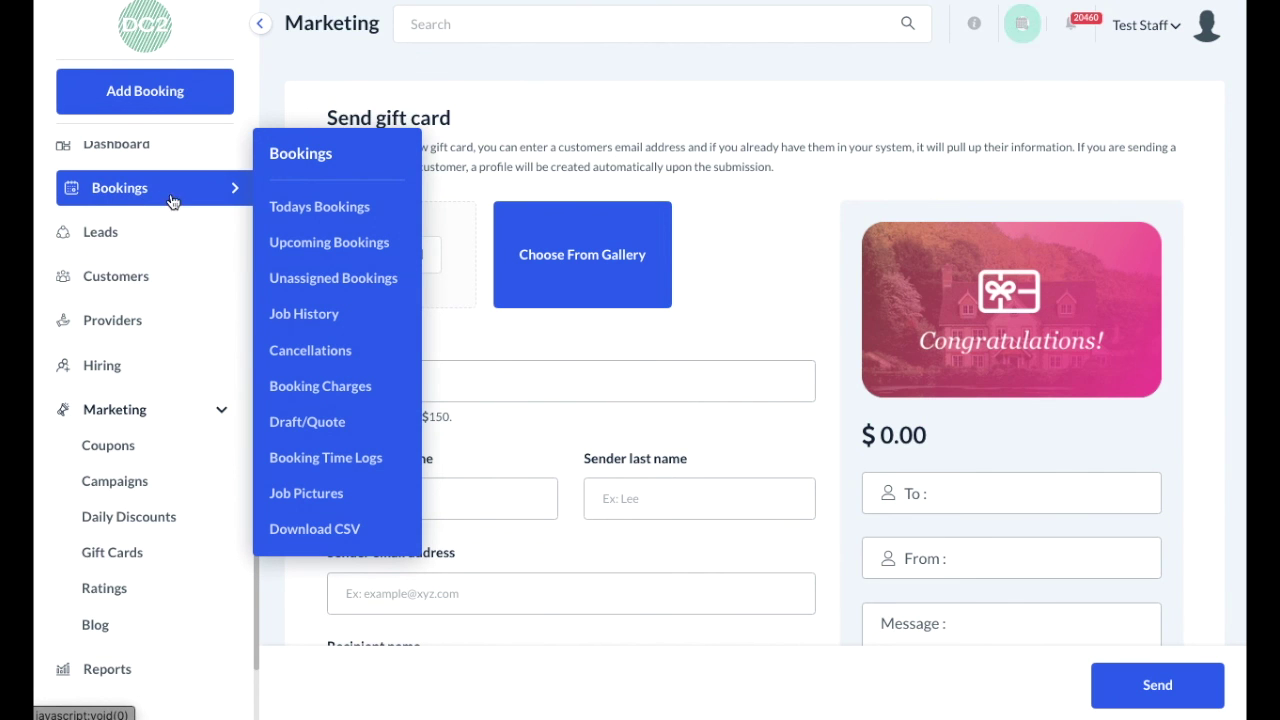
# View the Booking Time Logs with the Customer/Location column locked while scrolling to the status columns.
pyautogui.click(349, 463)
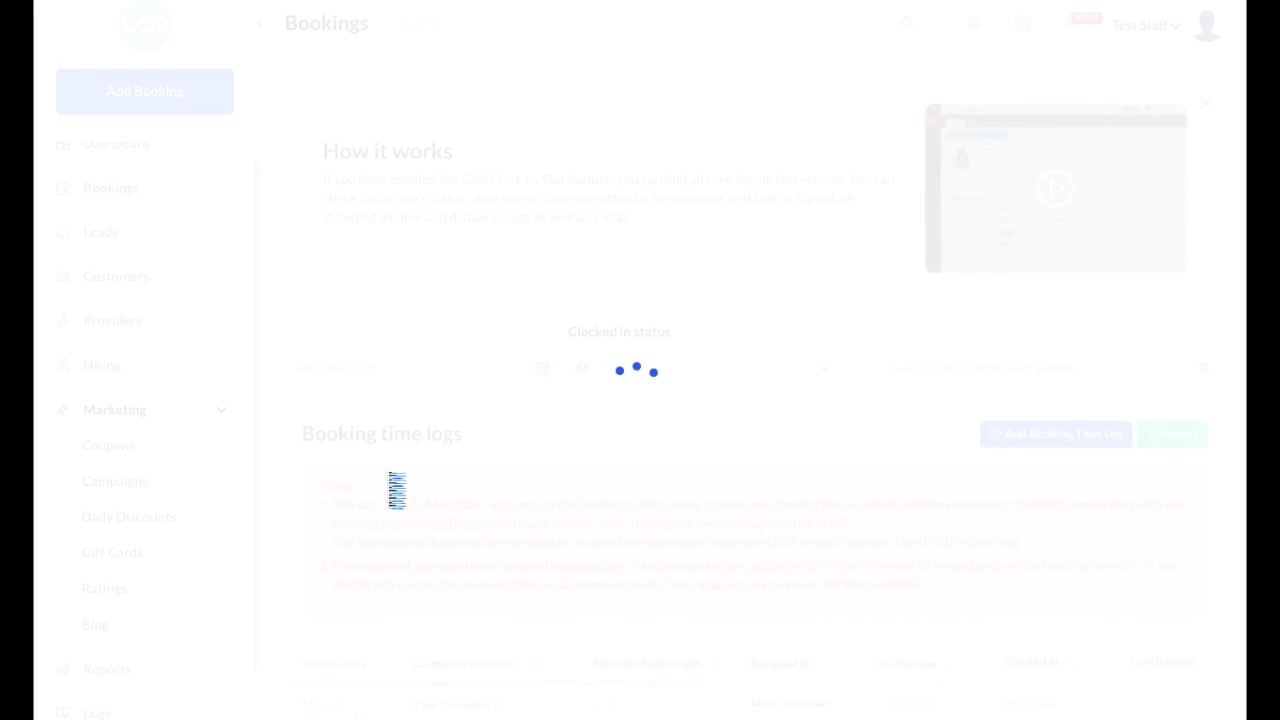
pyautogui.scroll(-3, 725, 485)
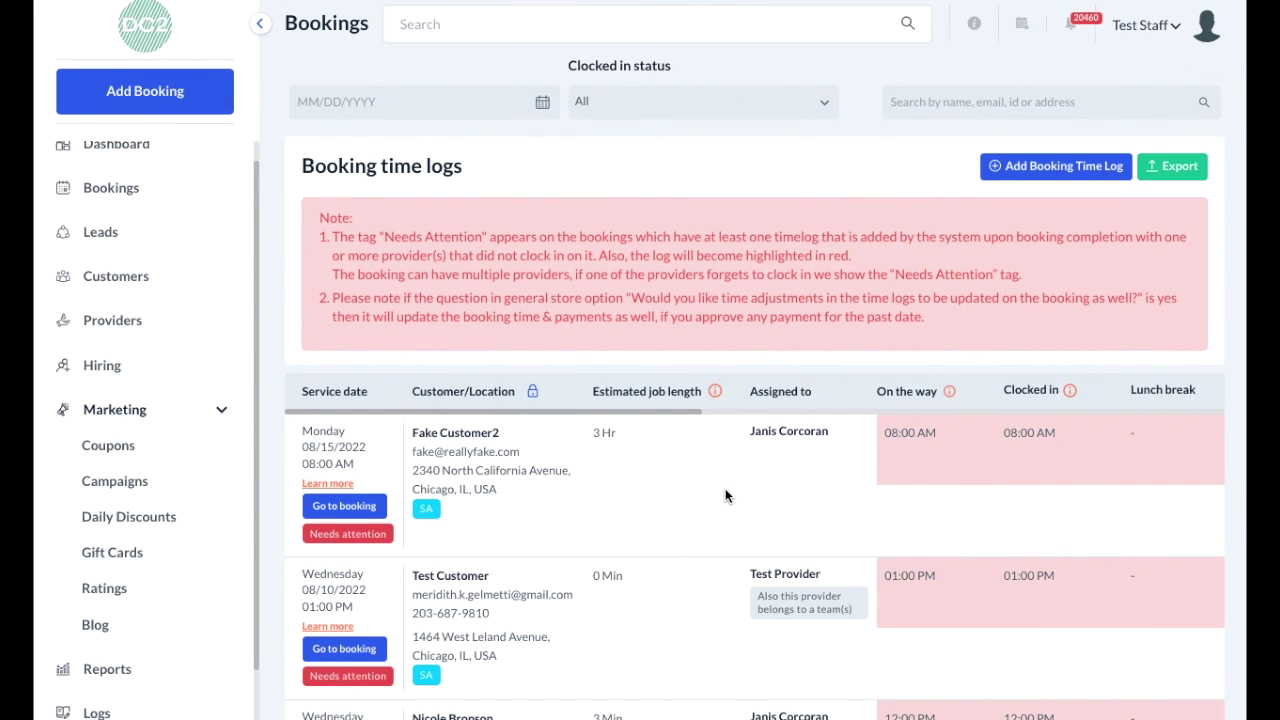
pyautogui.click(535, 393)
pyautogui.moveTo(562, 411); pyautogui.dragTo(1125, 507)
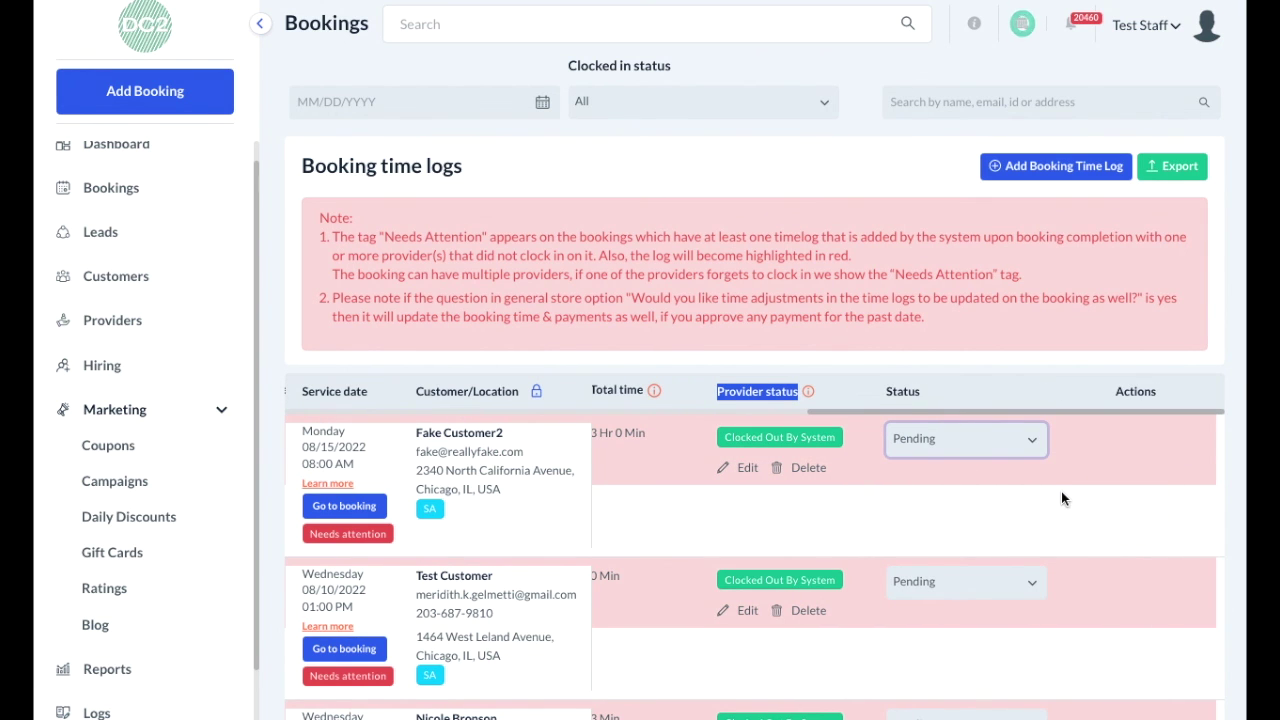
pyautogui.moveTo(196, 212)
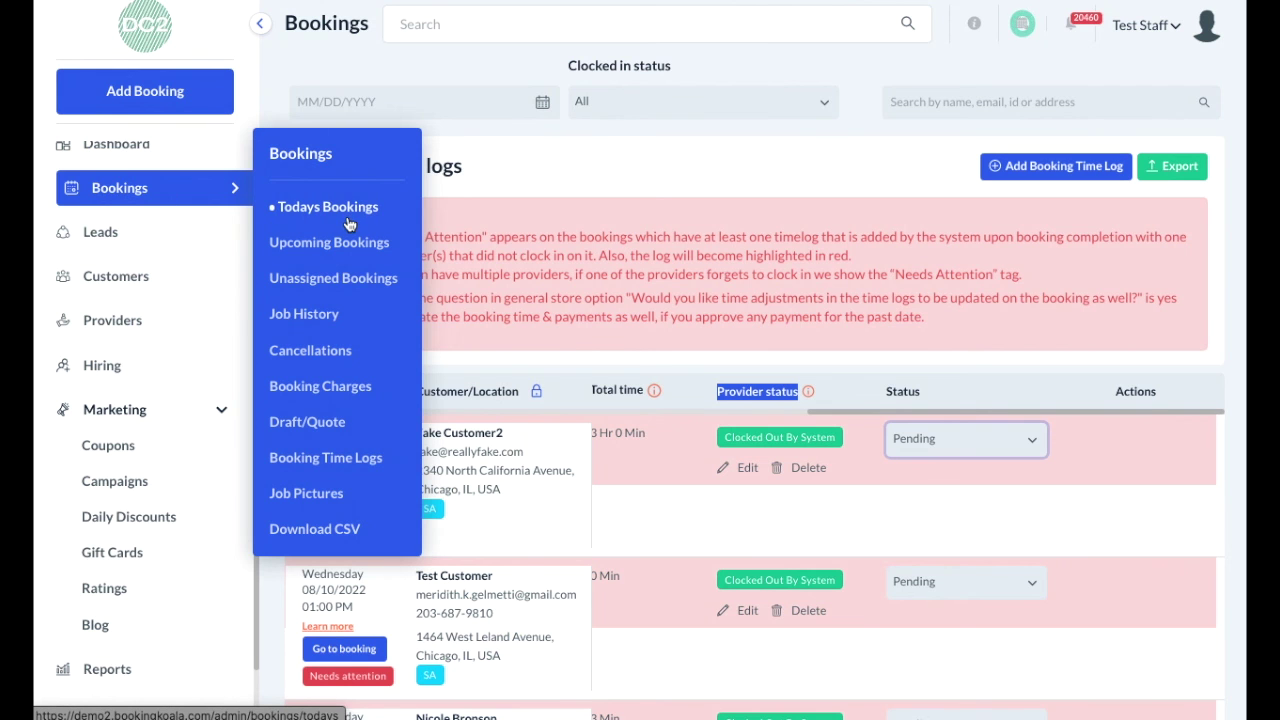
# Check Booking Charges' pending list, then the All charges and Card hold(s)/Declined tabs.
pyautogui.click(358, 400)
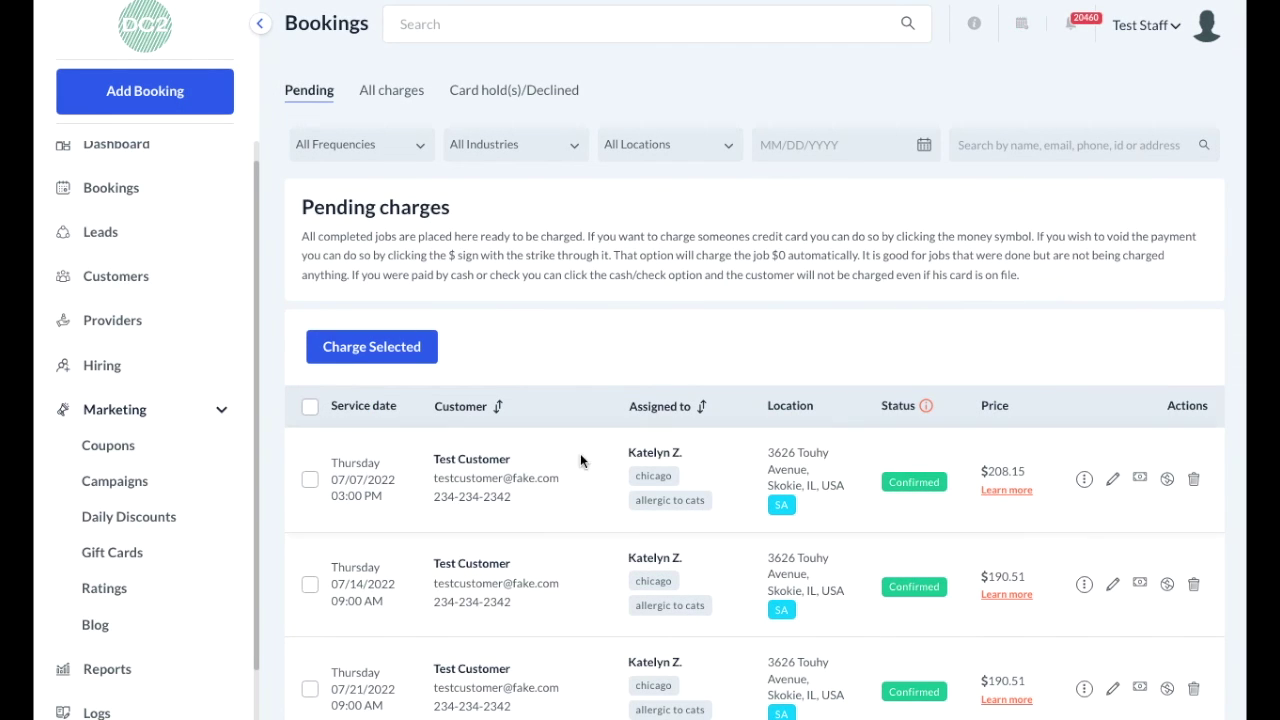
pyautogui.scroll(-2, 578, 460)
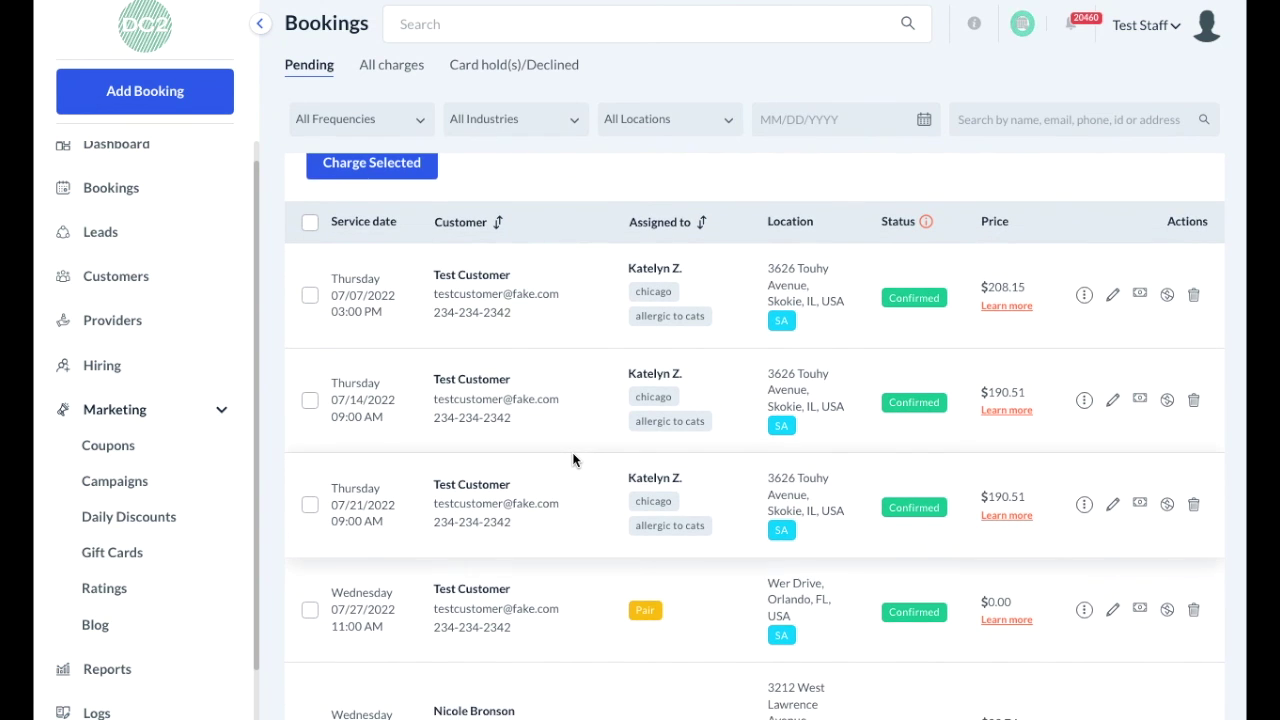
pyautogui.scroll(2, 573, 460)
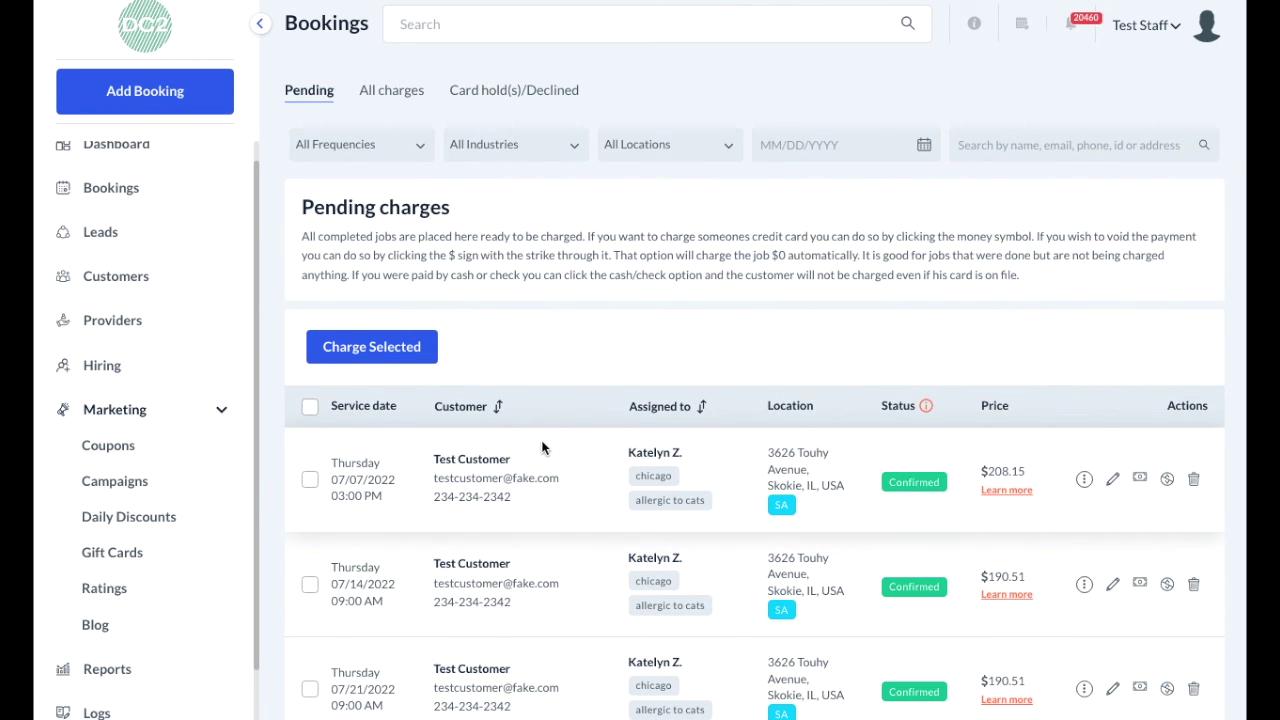
pyautogui.click(394, 92)
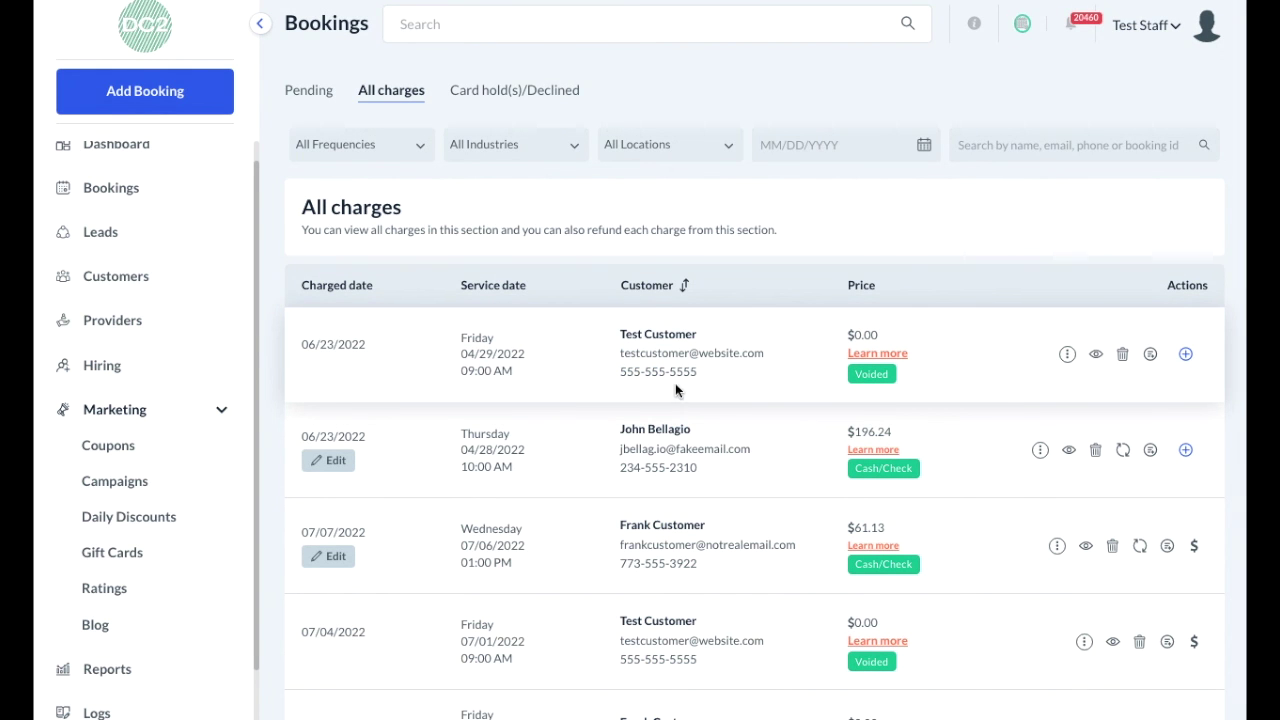
pyautogui.click(566, 97)
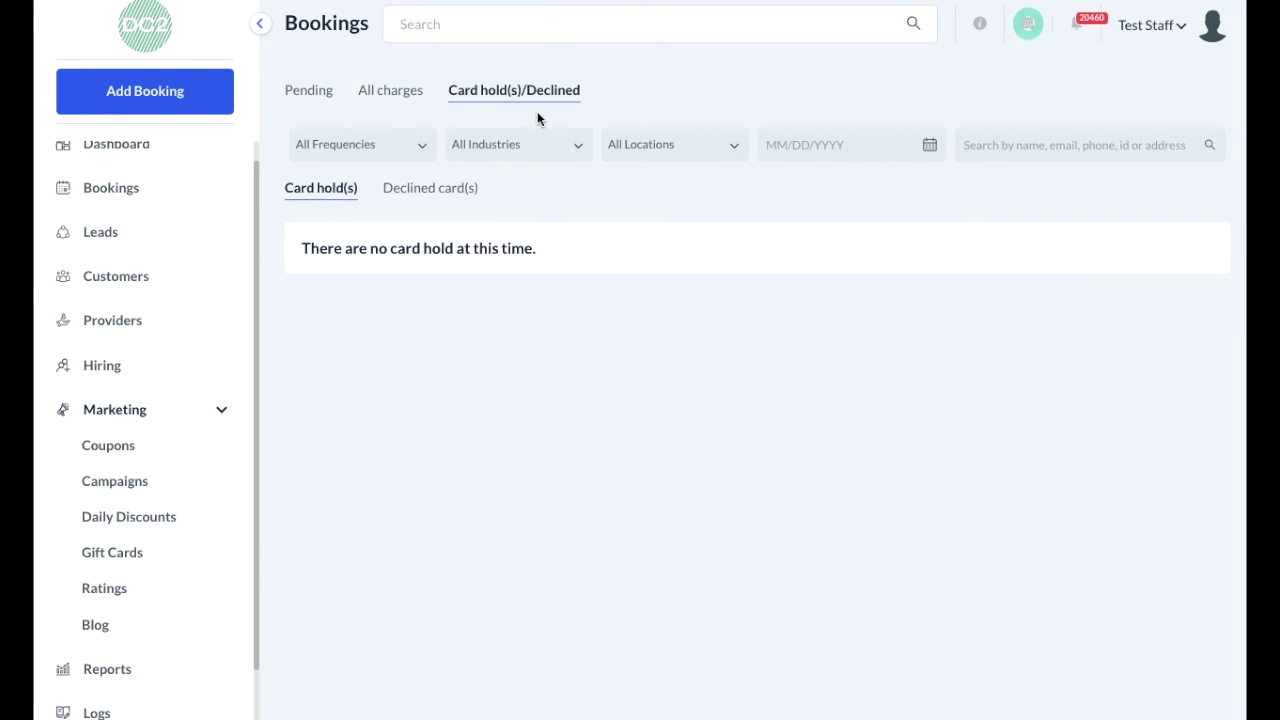
pyautogui.moveTo(172, 205)
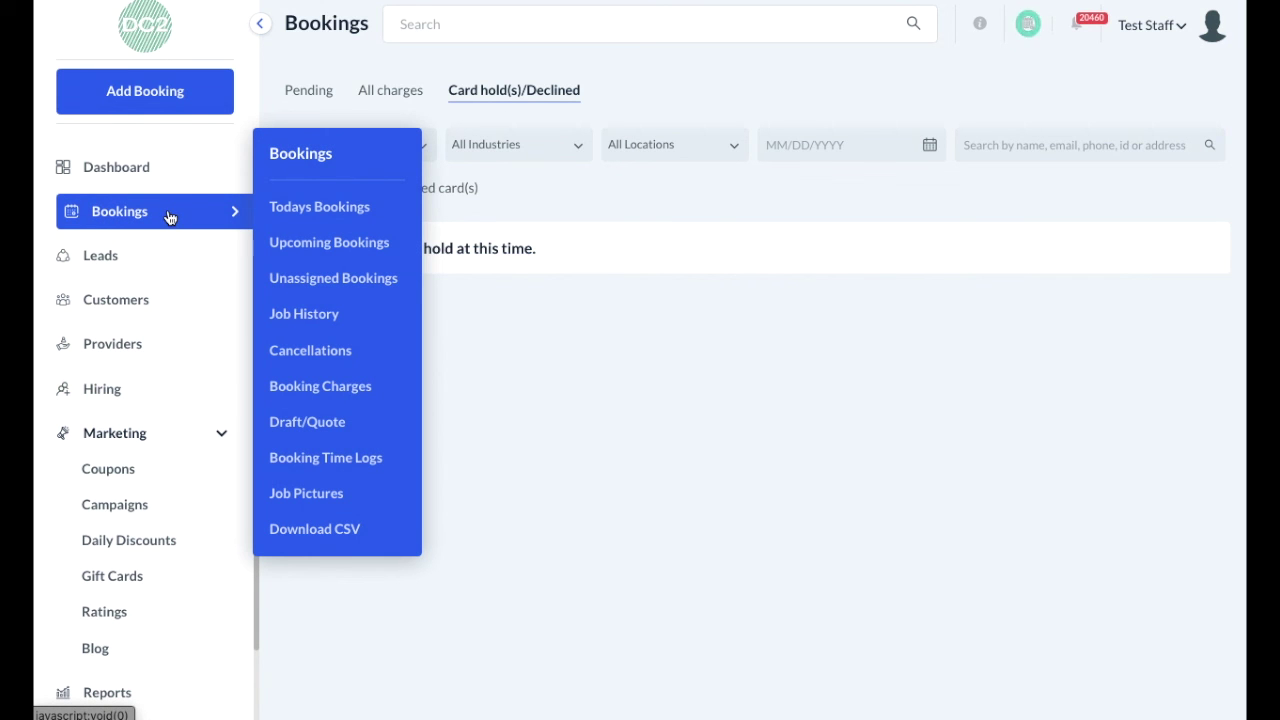
# Show the dashboard calendar for the Aug 14 – Aug 20, 2022 week and open the account menu.
pyautogui.moveTo(176, 182)
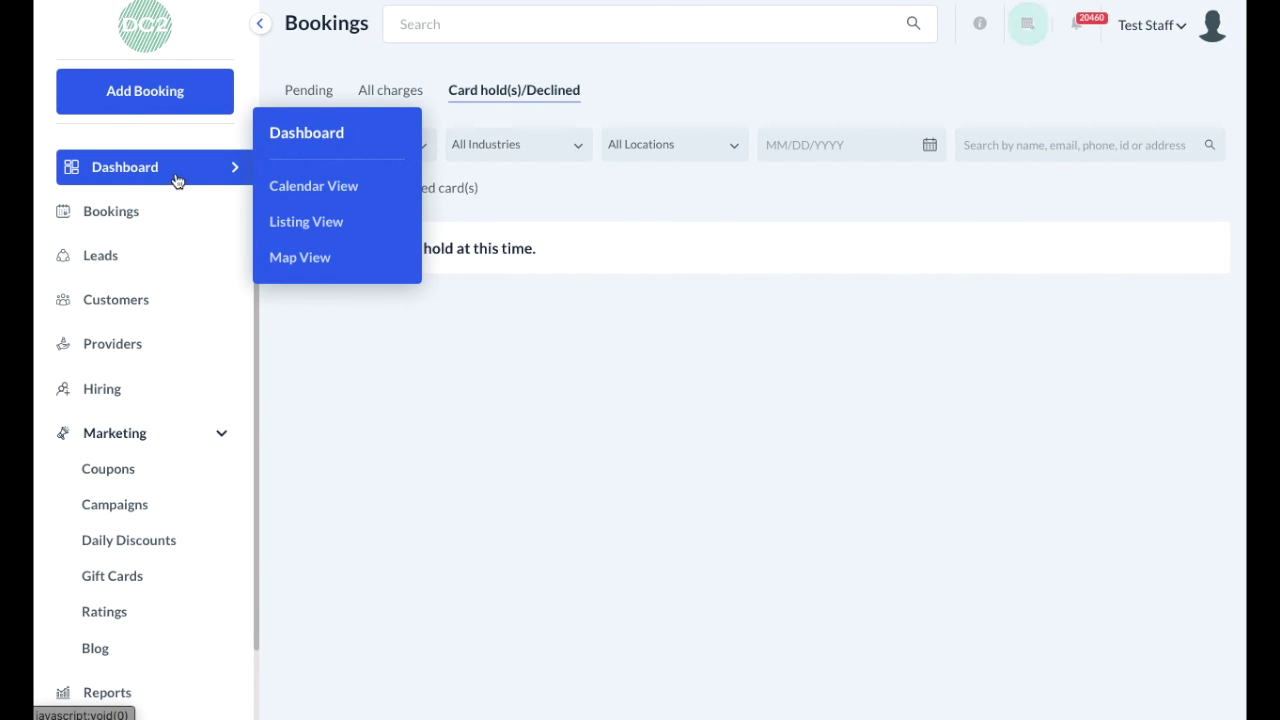
pyautogui.click(300, 190)
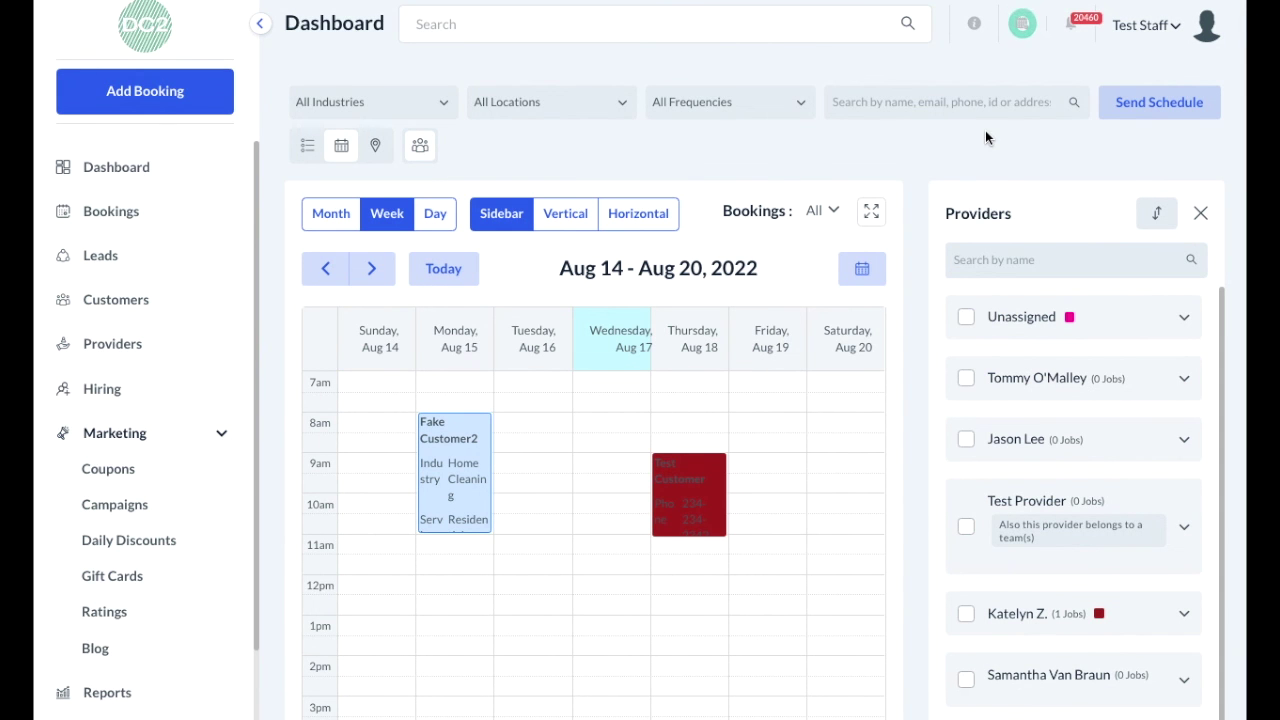
pyautogui.click(1178, 30)
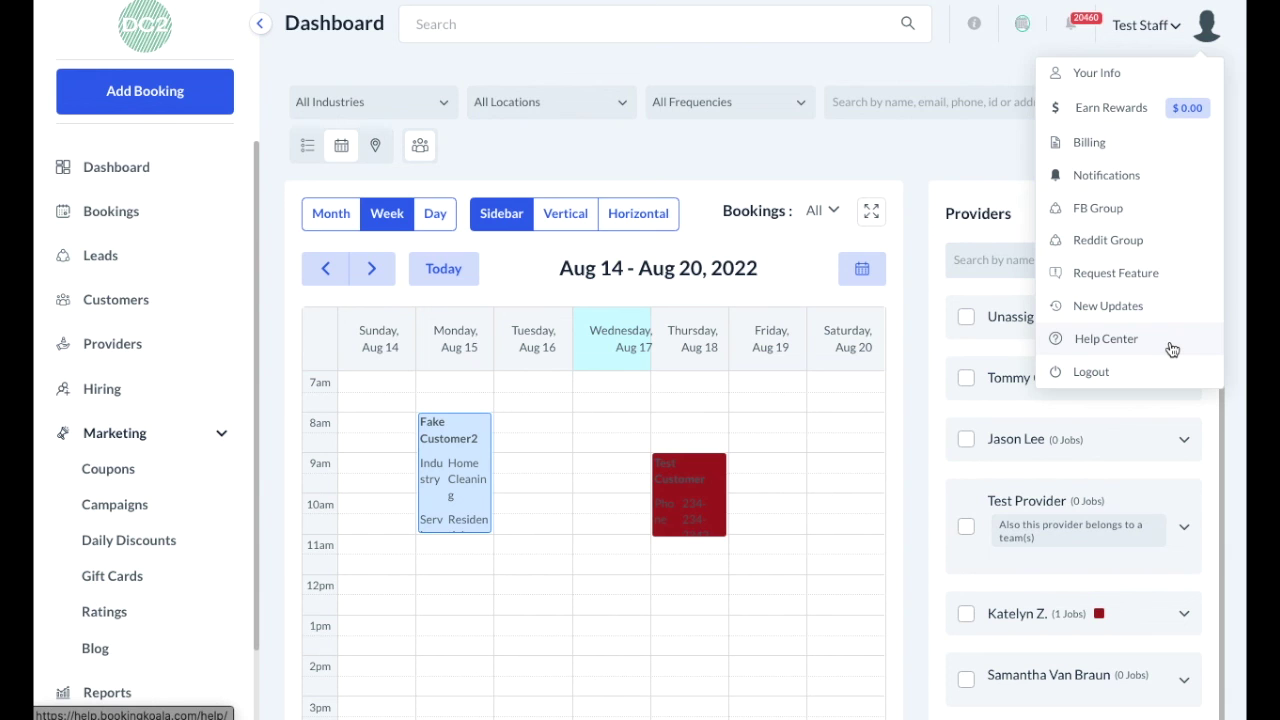
# Browse the Help Center's Design forms and website articles, such as custom domains and themes vs forms.
pyautogui.click(1101, 340)
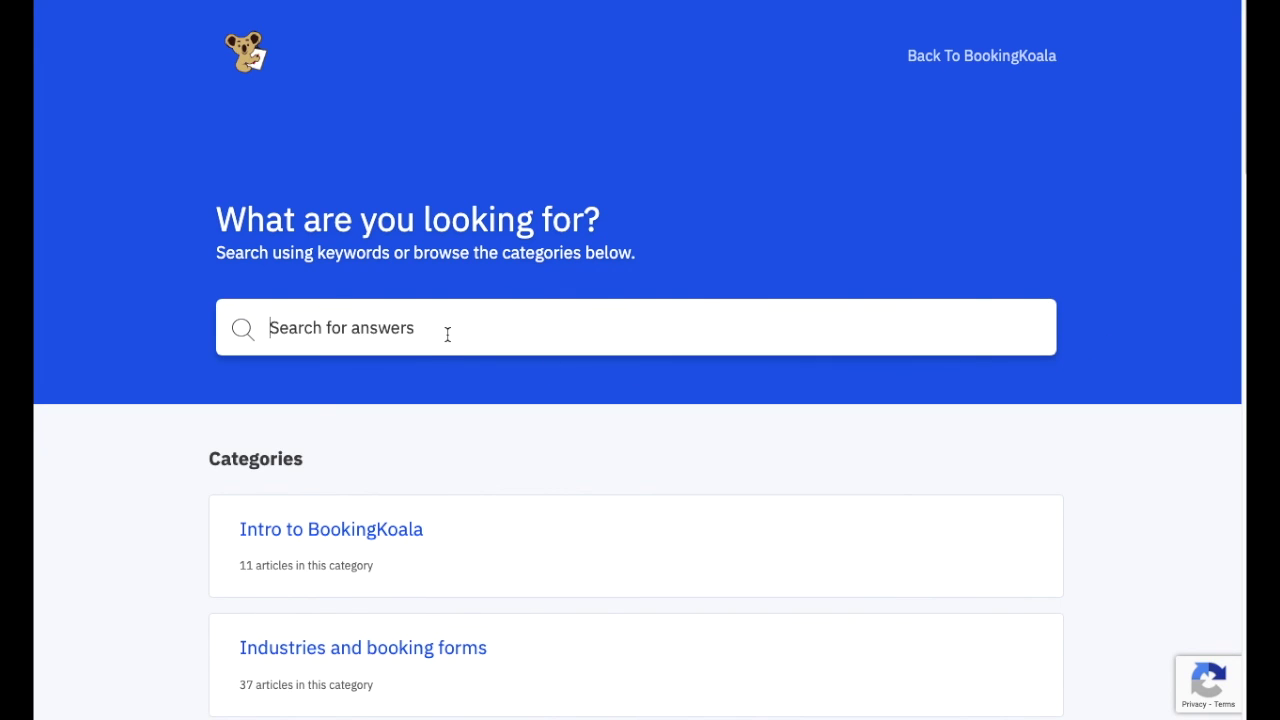
pyautogui.scroll(-2, 445, 330)
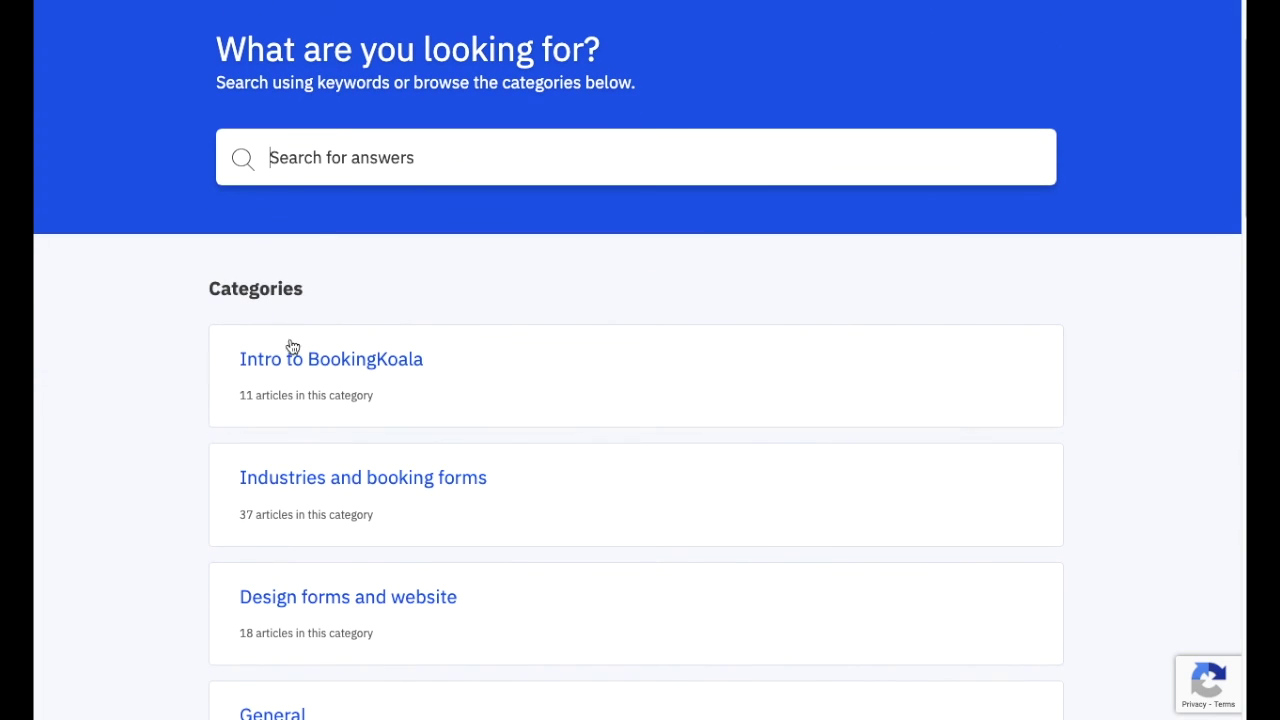
pyautogui.scroll(-3, 406, 423)
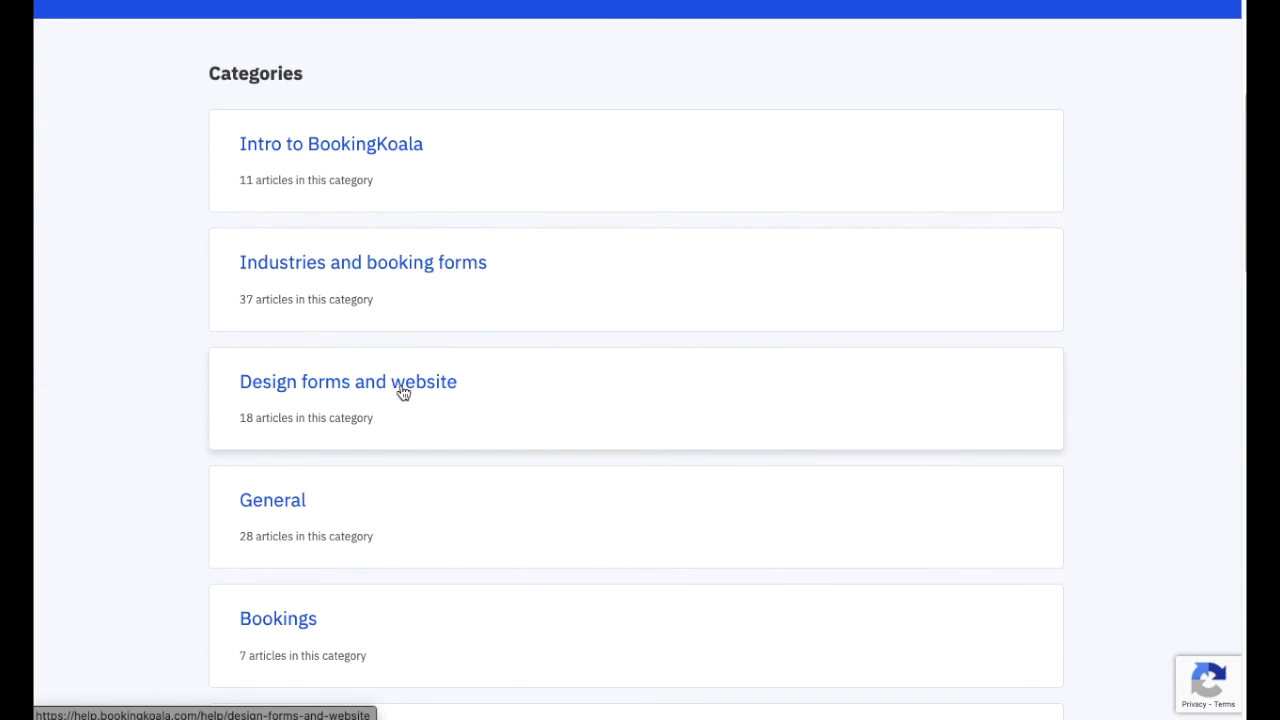
pyautogui.click(403, 392)
pyautogui.scroll(-1, 636, 482)
pyautogui.scroll(-1, 636, 482)
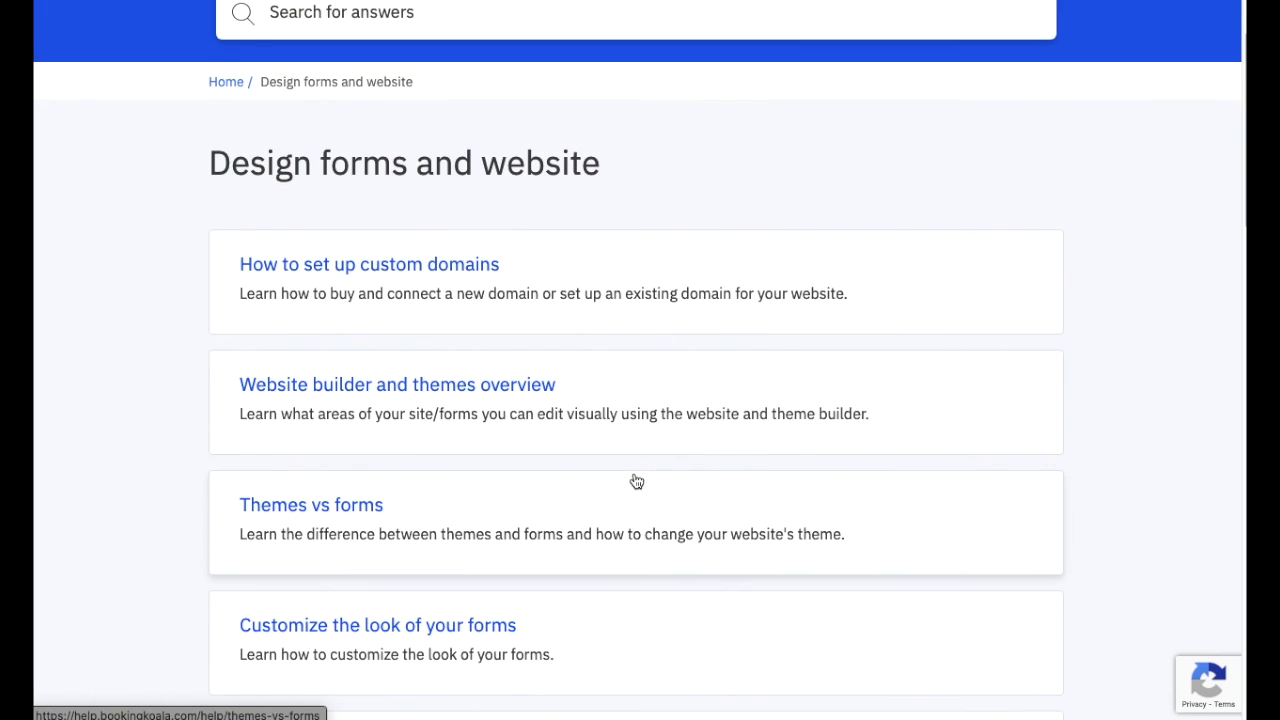